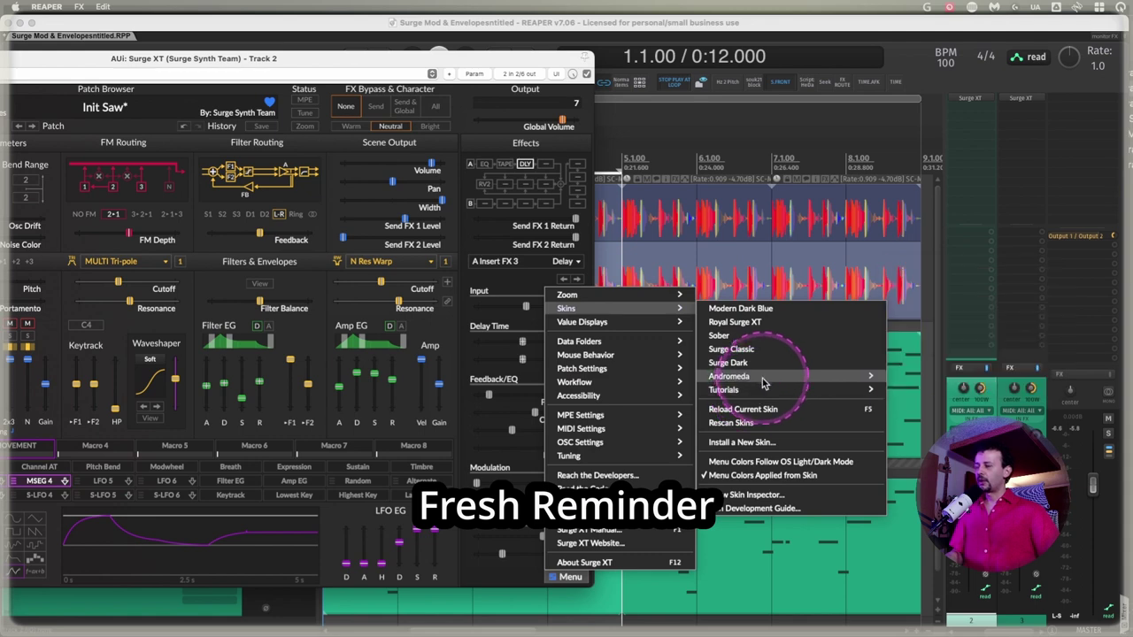
Look at the Andromeda skin variants and move the Surge XT window fully into view
{"action": "mouse_move", "coordinate": [757, 376]}
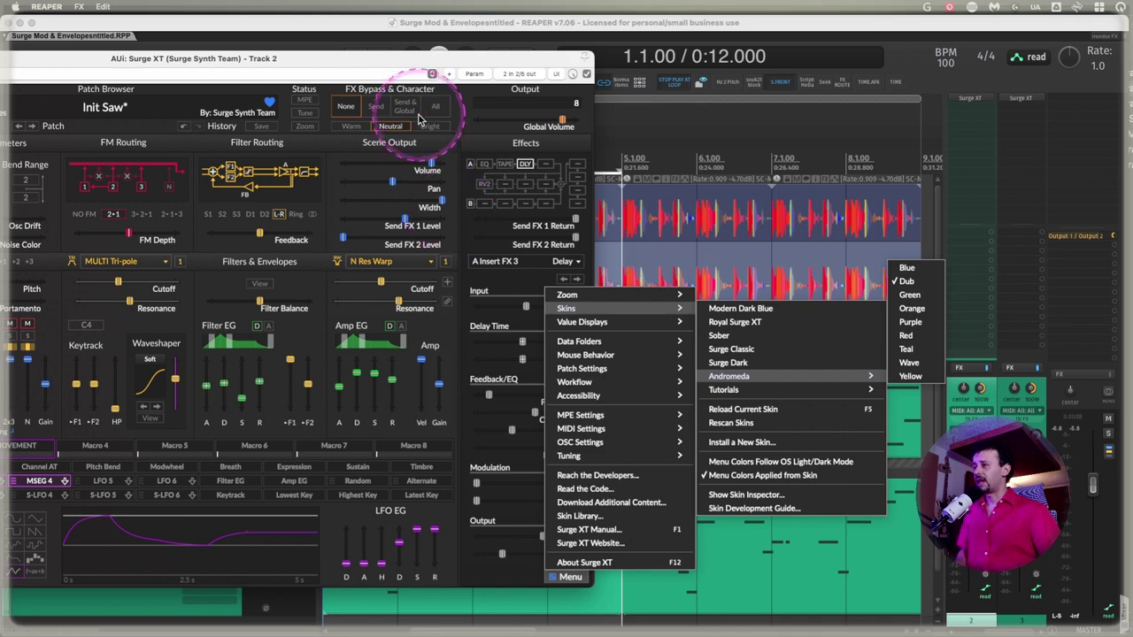
{"action": "left_click_drag", "start_coordinate": [417, 62], "coordinate": [918, 78]}
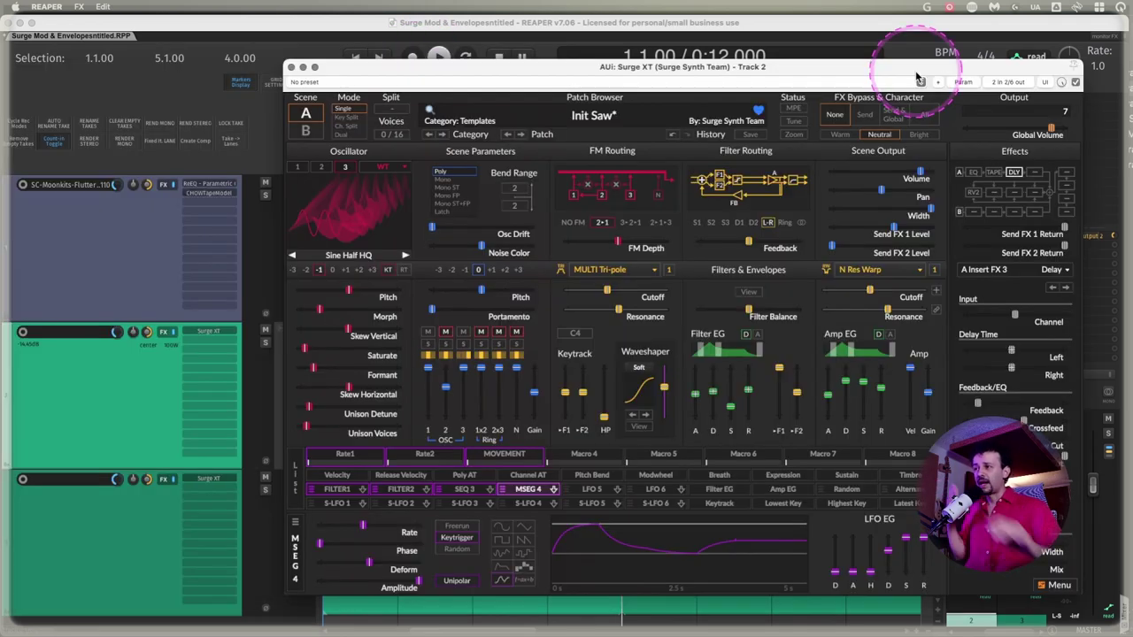
{"action": "left_click", "coordinate": [445, 333]}
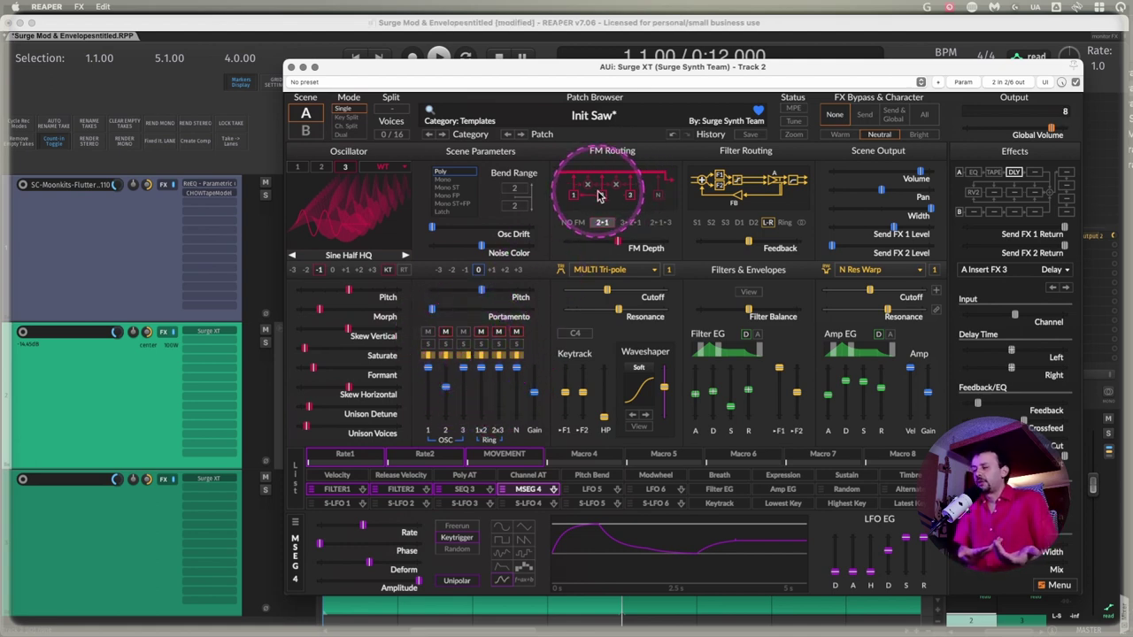
{"action": "mouse_move", "coordinate": [475, 406]}
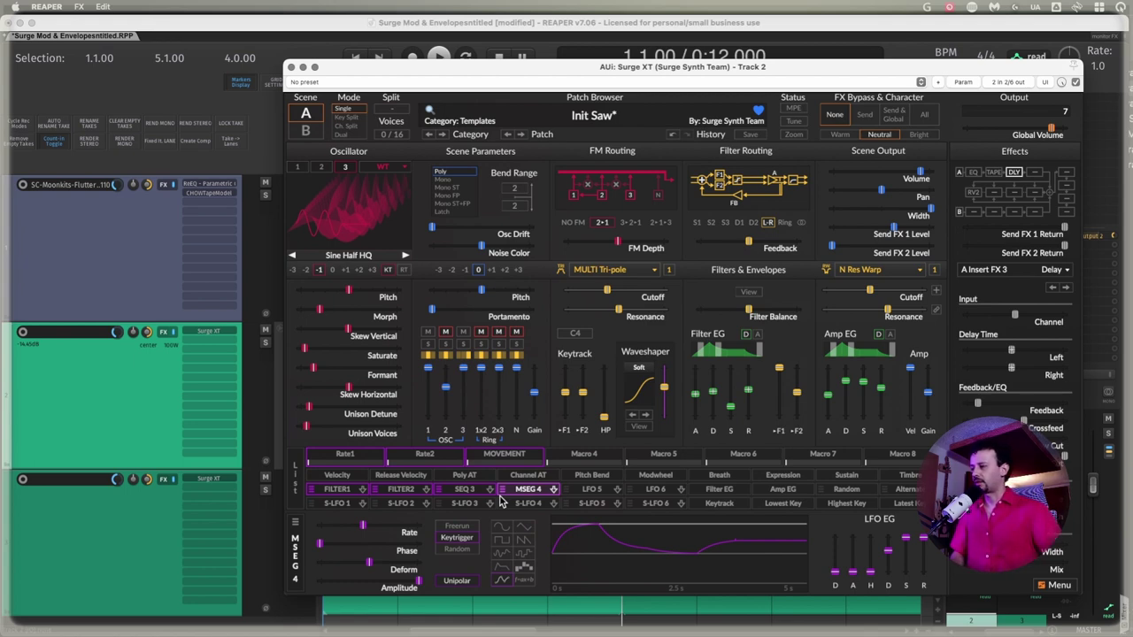
Select track 2, play the project with that track soloed, and shift the synth window slightly
{"action": "left_click", "coordinate": [127, 426]}
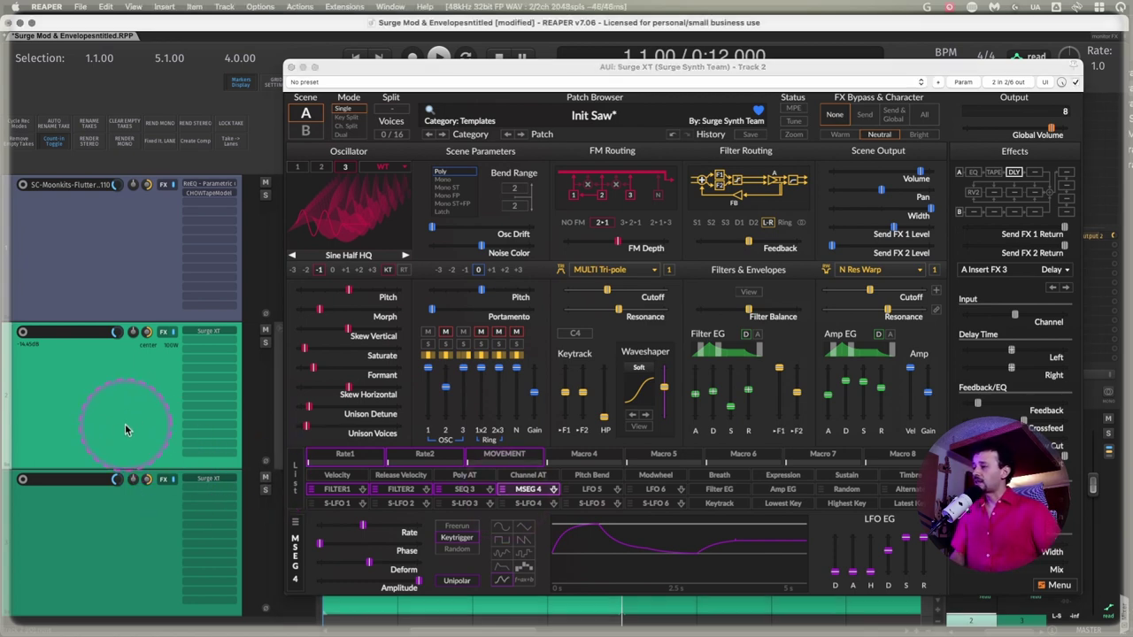
{"action": "key", "text": "space"}
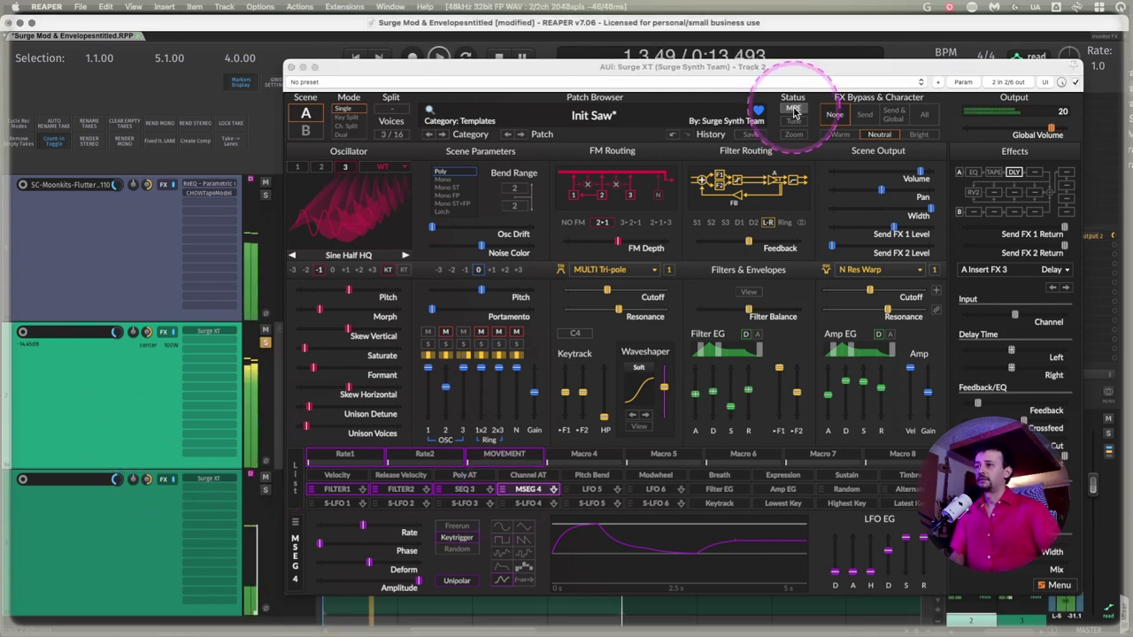
{"action": "left_click_drag", "start_coordinate": [799, 76], "coordinate": [773, 81]}
{"action": "key", "text": "space"}
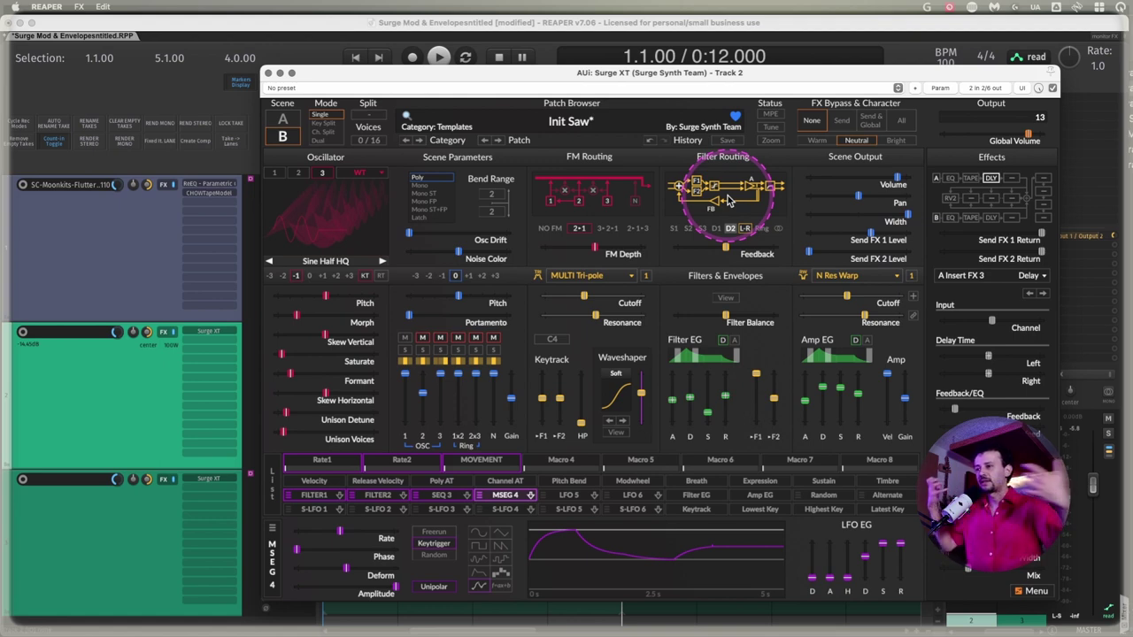
Select oscillator 1 of scene B and shift Filter Balance fully toward Filter 1
{"action": "left_click", "coordinate": [274, 173]}
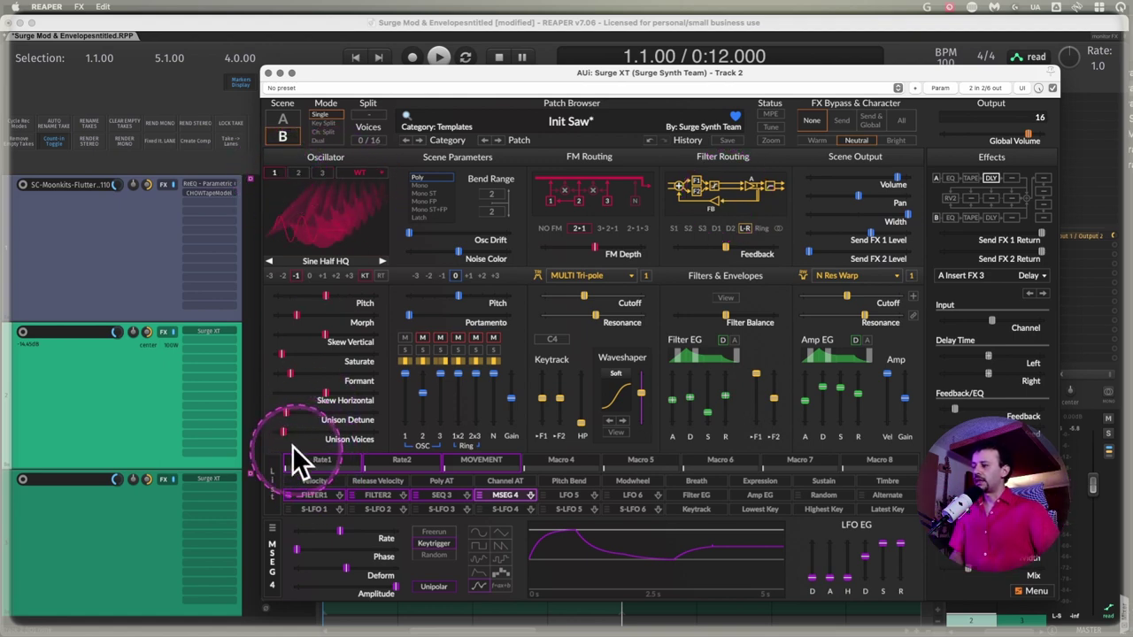
{"action": "mouse_move", "coordinate": [297, 445]}
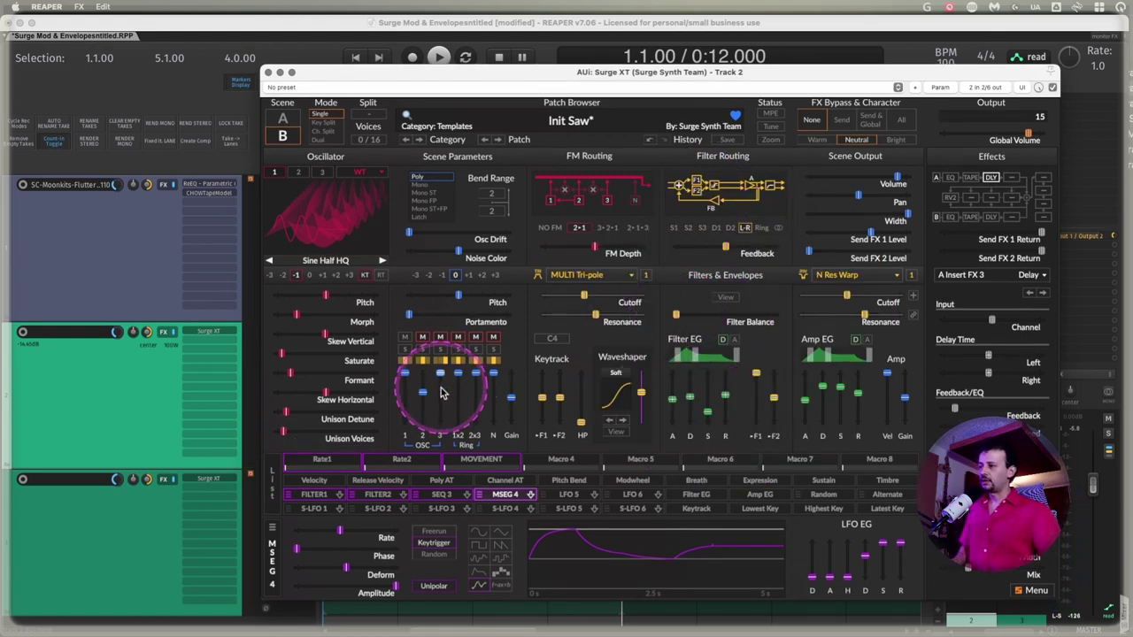
{"action": "mouse_move", "coordinate": [443, 393]}
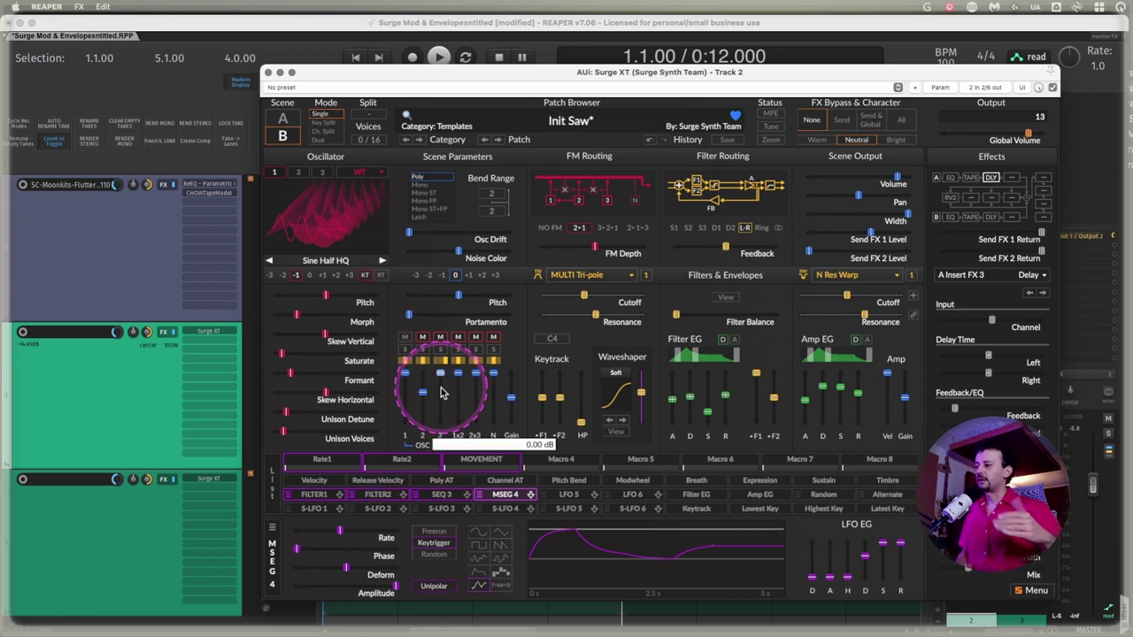
Play the passage repeatedly to audition oscillator 1 and its unison voices with oscillator 3 muted
{"action": "key", "text": "space"}
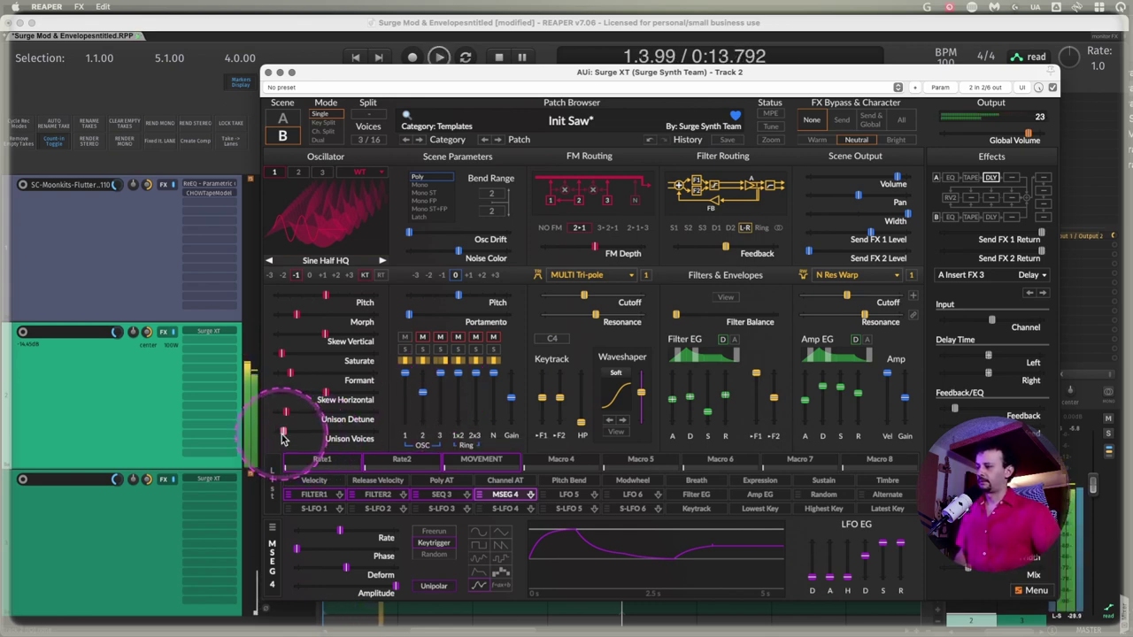
{"action": "key", "text": "space"}
{"action": "left_click_drag", "start_coordinate": [283, 437], "coordinate": [283, 437]}
{"action": "key", "text": "space"}
{"action": "key", "text": "space"}
{"action": "key", "text": "space"}
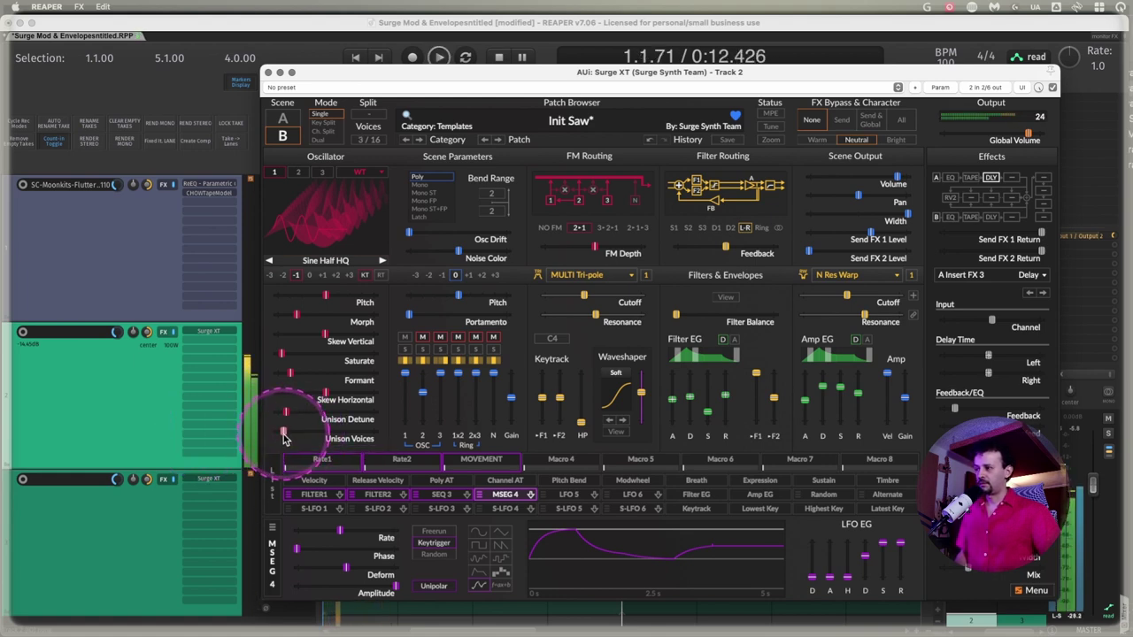
{"action": "key", "text": "space"}
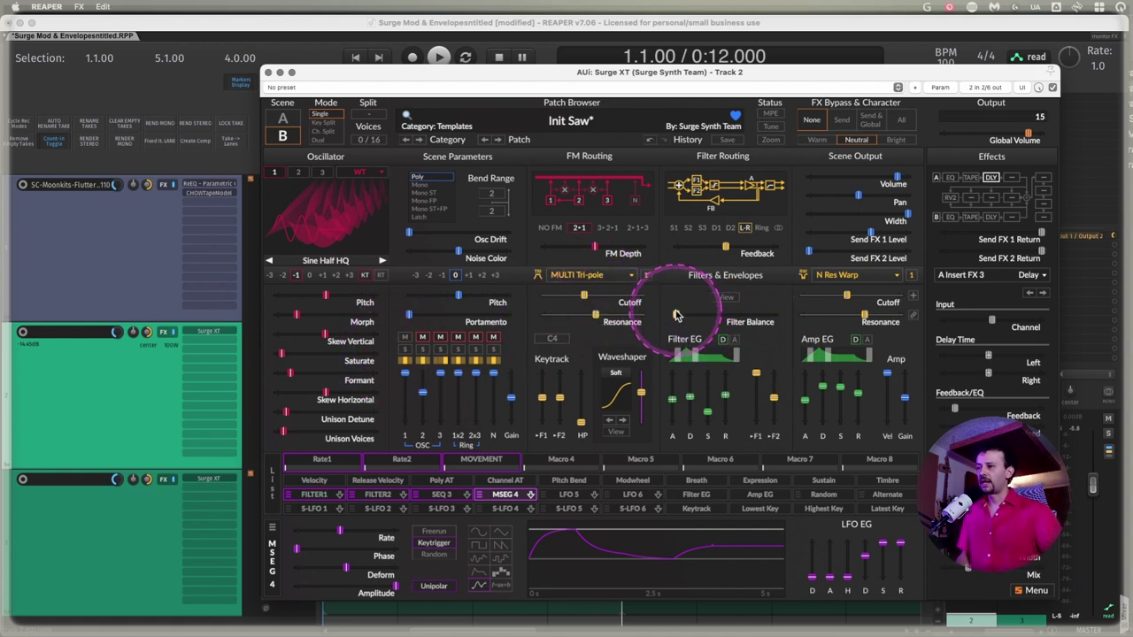
Shift Filter Balance fully toward Filter 2, unmute oscillator 3, and audition it with oscillator 1 muted and unmuted
{"action": "key", "text": "space"}
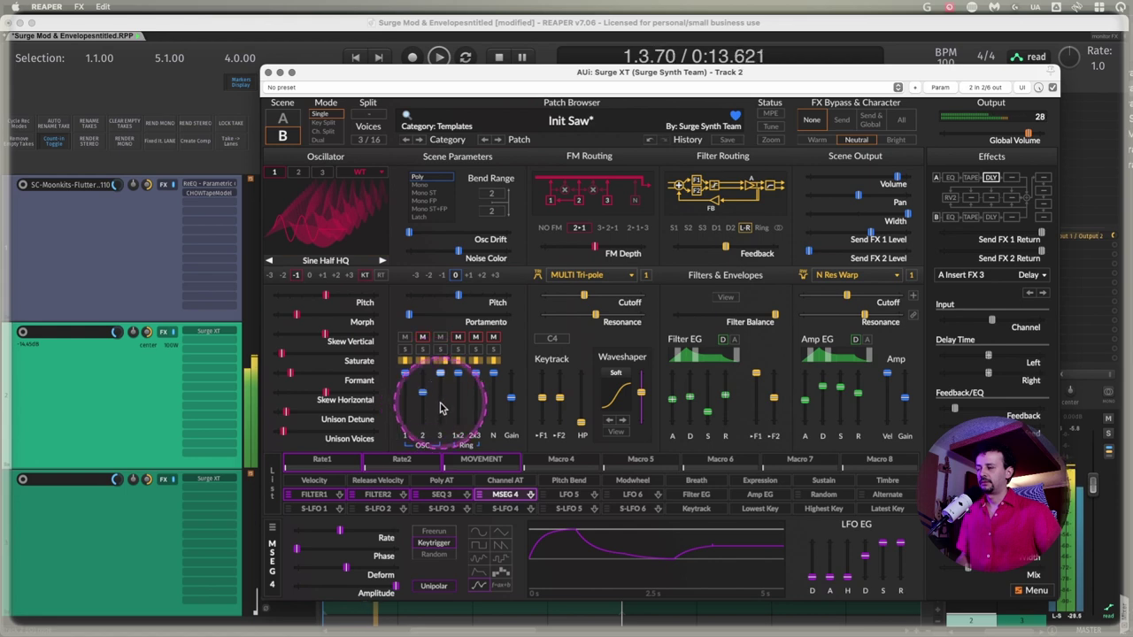
{"action": "key", "text": "space"}
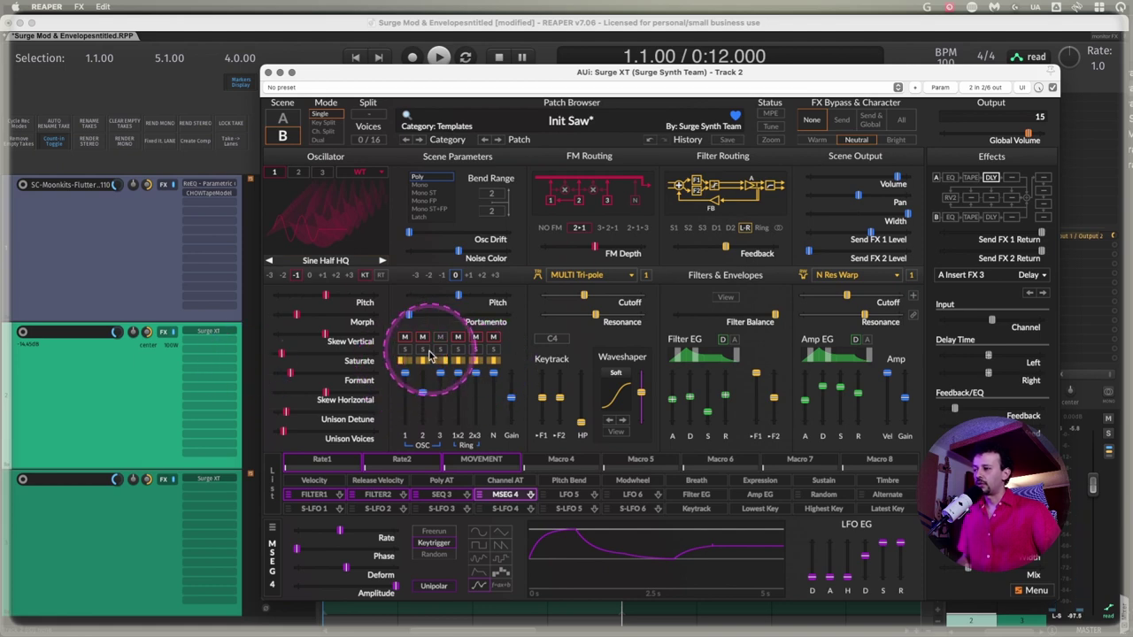
{"action": "key", "text": "space"}
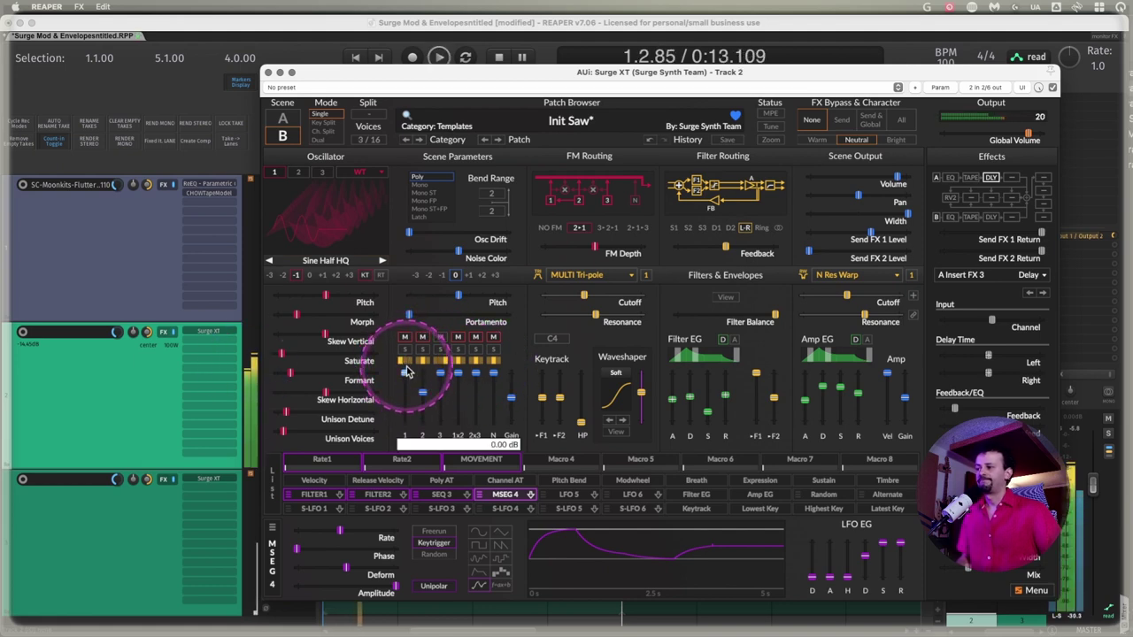
{"action": "key", "text": "space"}
{"action": "key", "text": "space"}
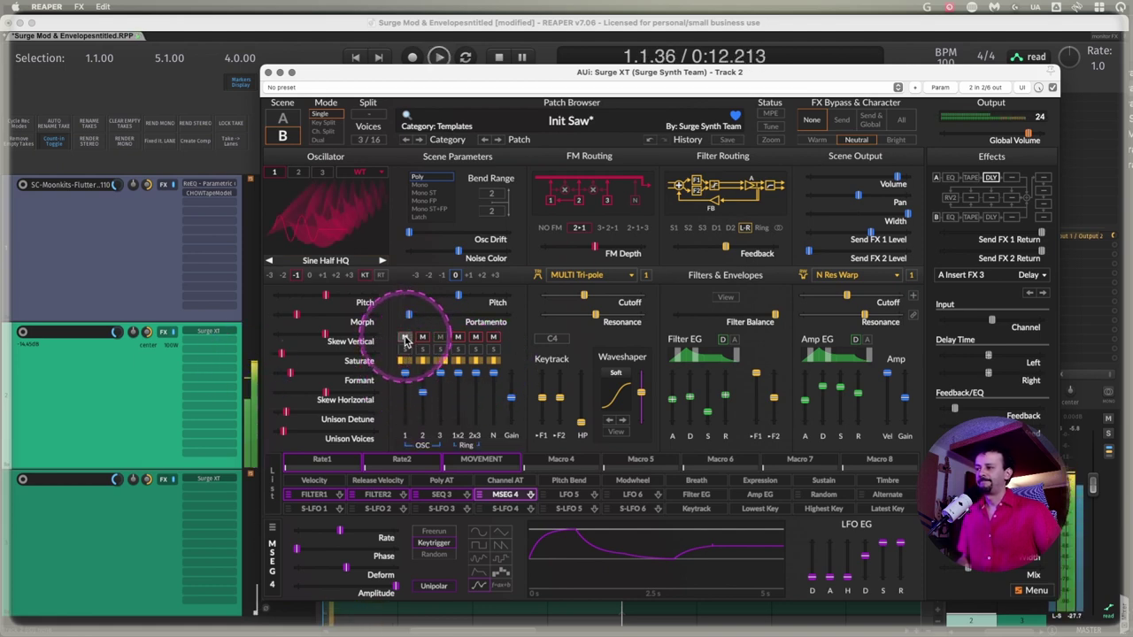
{"action": "key", "text": "space"}
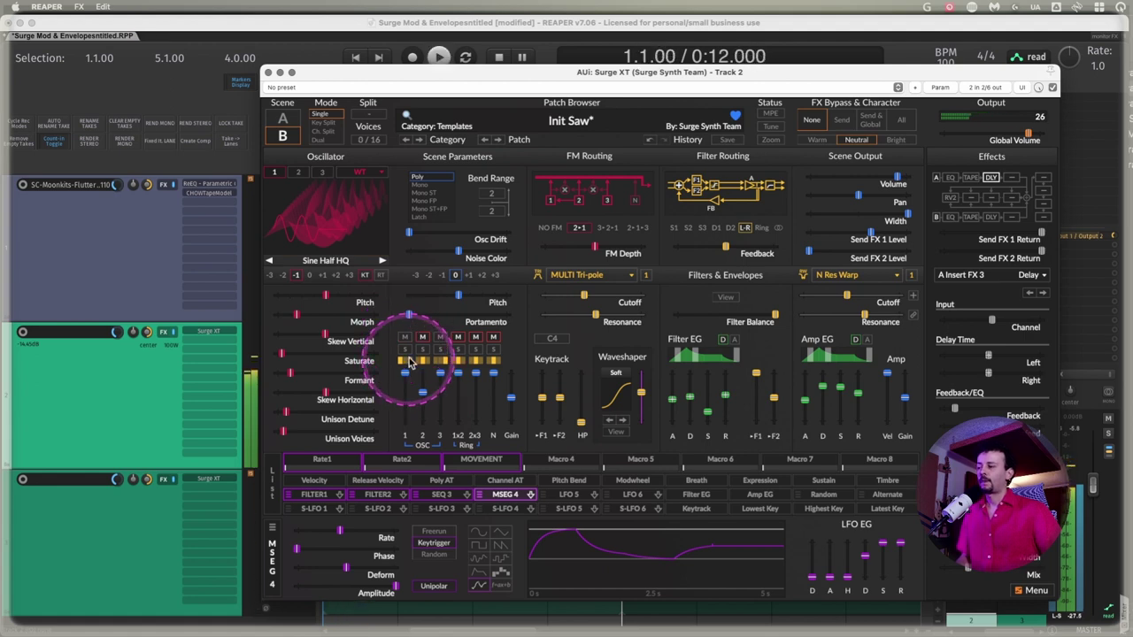
Examine the filter routing options for oscillator 1
{"action": "right_click", "coordinate": [406, 361]}
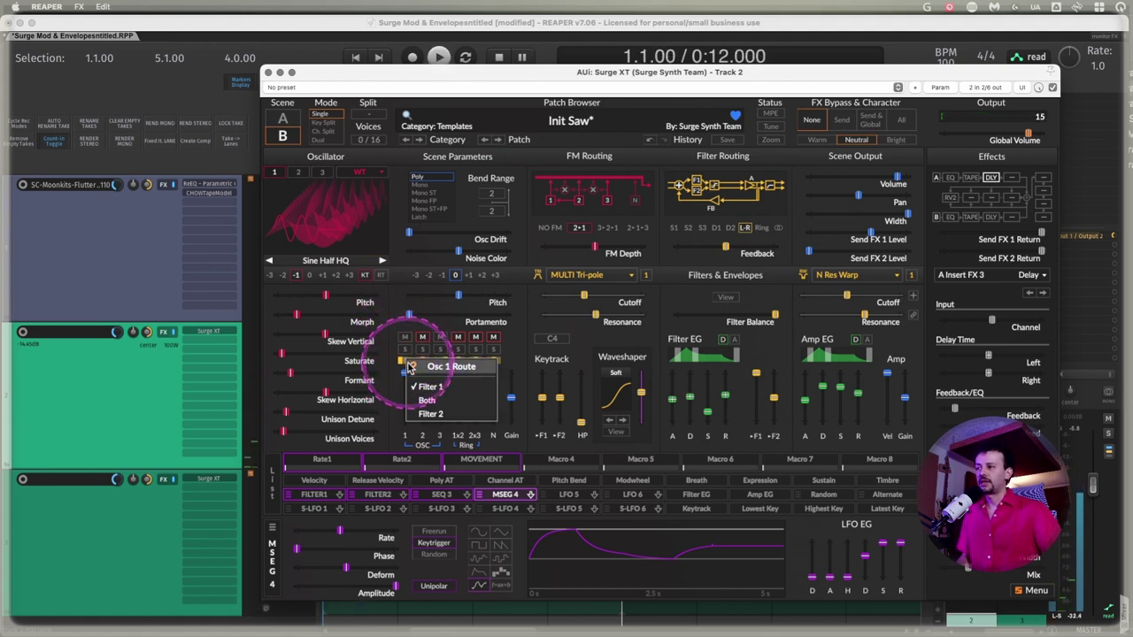
{"action": "left_click", "coordinate": [410, 341]}
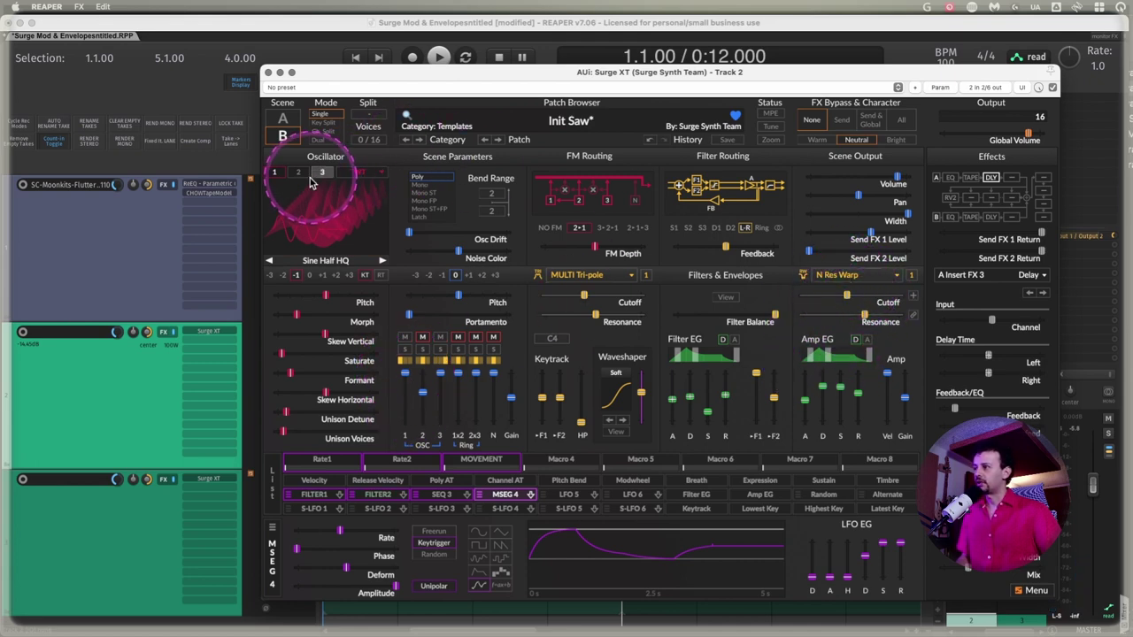
Audition oscillator 3 with Unison Voices at 1 voice, raise the voice count again, and replay for comparison
{"action": "left_click_drag", "start_coordinate": [283, 431], "coordinate": [276, 431]}
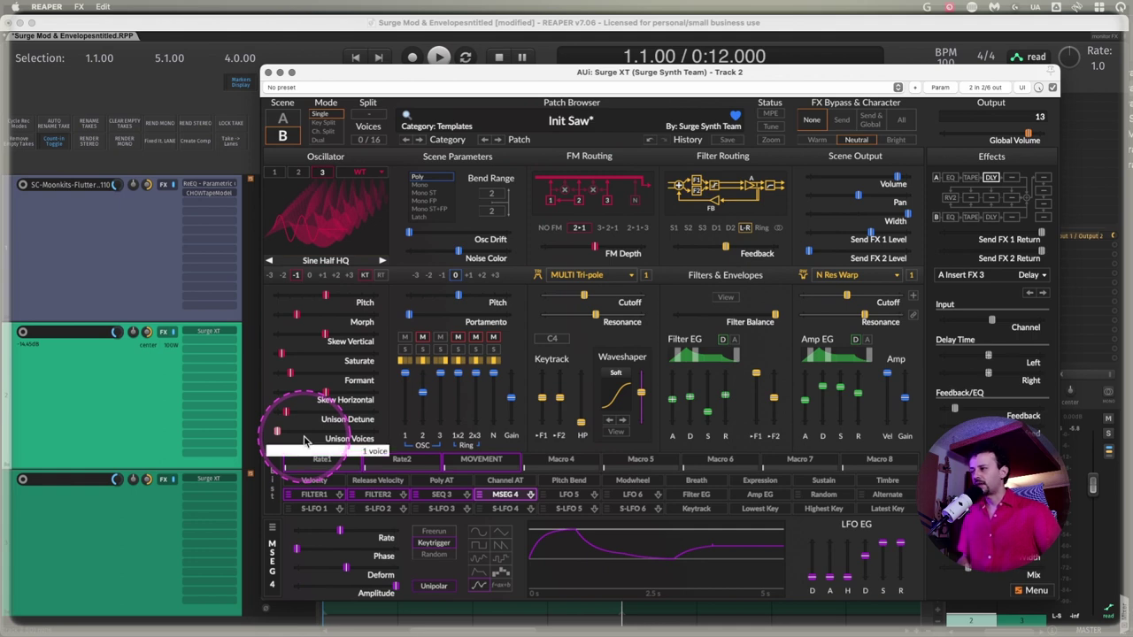
{"action": "key", "text": "space"}
{"action": "key", "text": "space"}
{"action": "left_click_drag", "start_coordinate": [277, 433], "coordinate": [282, 435]}
{"action": "key", "text": "space"}
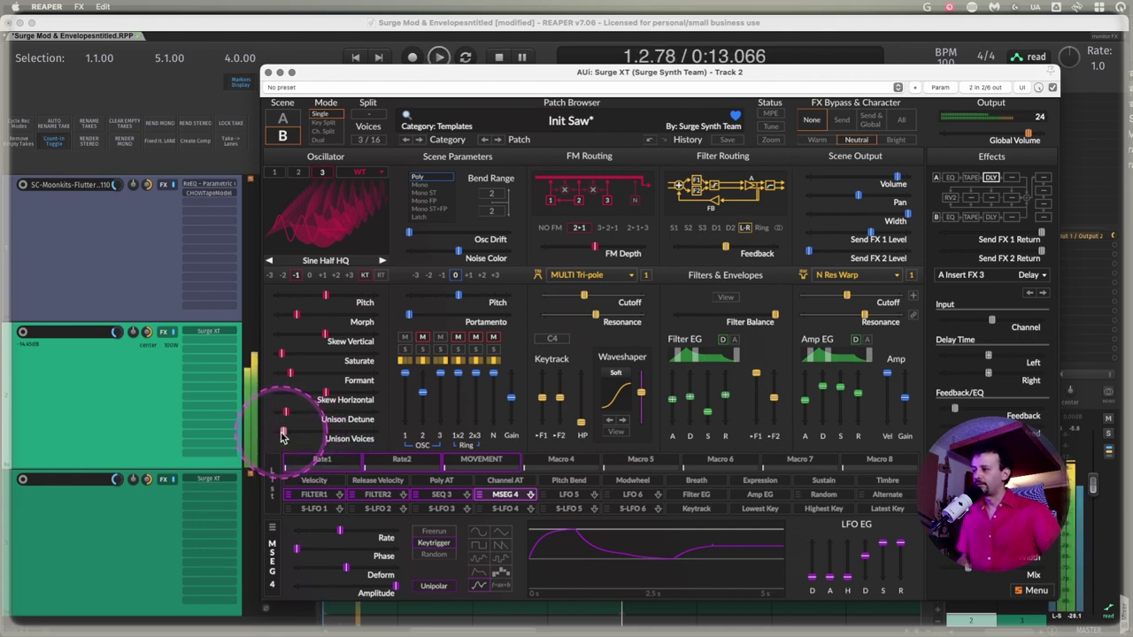
{"action": "key", "text": "space"}
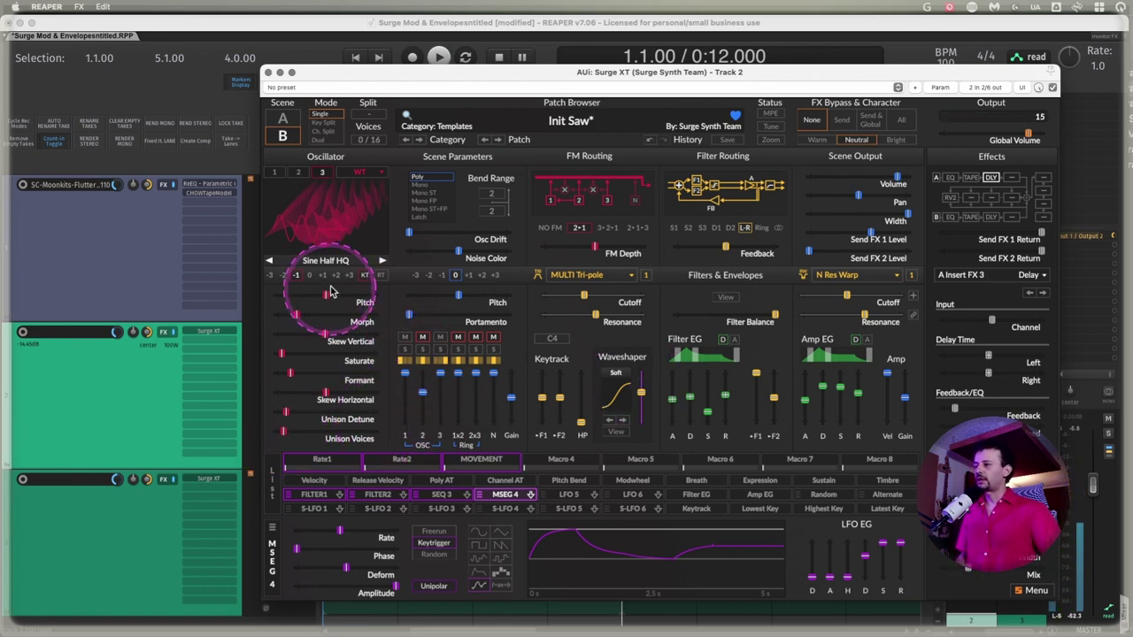
Select oscillator 1, lower oscillator 2's mixer level to the minimum, and raise FM Depth
{"action": "left_click", "coordinate": [276, 172]}
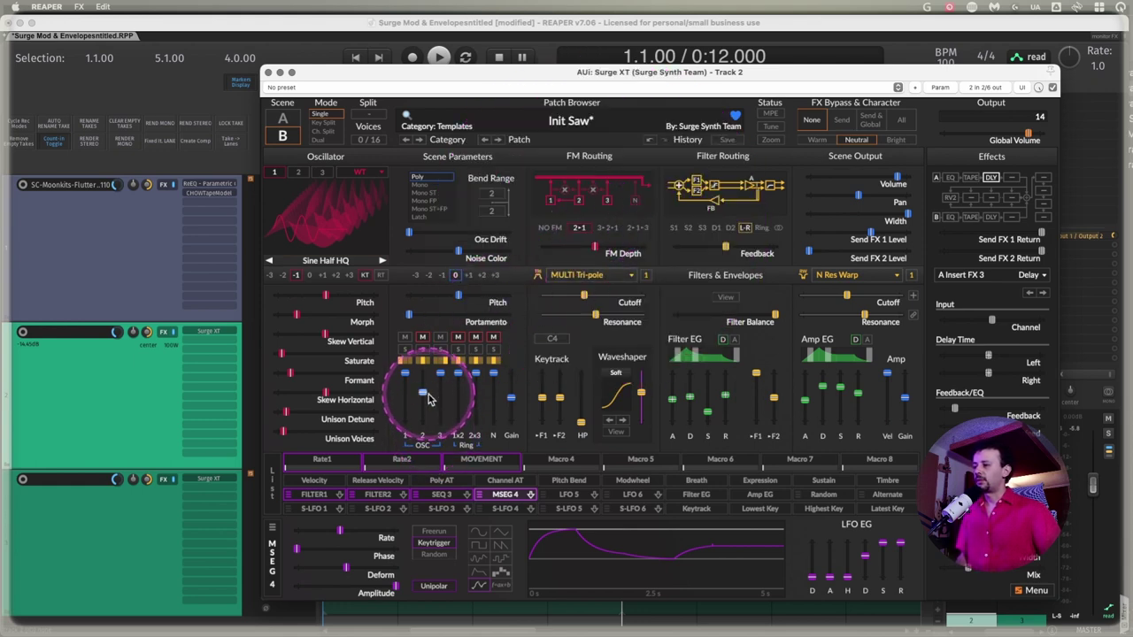
{"action": "mouse_move", "coordinate": [424, 396]}
{"action": "left_mouse_down"}
{"action": "mouse_move", "coordinate": [424, 451]}
{"action": "mouse_move", "coordinate": [476, 320]}
{"action": "mouse_move", "coordinate": [402, 312]}
{"action": "mouse_move", "coordinate": [435, 415]}
{"action": "mouse_move", "coordinate": [435, 362]}
{"action": "mouse_move", "coordinate": [433, 434]}
{"action": "mouse_move", "coordinate": [418, 414]}
{"action": "left_mouse_up"}
{"action": "left_click_drag", "start_coordinate": [597, 248], "coordinate": [726, 248]}
Sweep Filter Balance during playback, reset it to 0%, and reduce FM Depth slightly
{"action": "left_click_drag", "start_coordinate": [699, 318], "coordinate": [492, 296]}
{"action": "left_click_drag", "start_coordinate": [638, 248], "coordinate": [683, 278]}
{"action": "left_click_drag", "start_coordinate": [676, 317], "coordinate": [698, 321]}
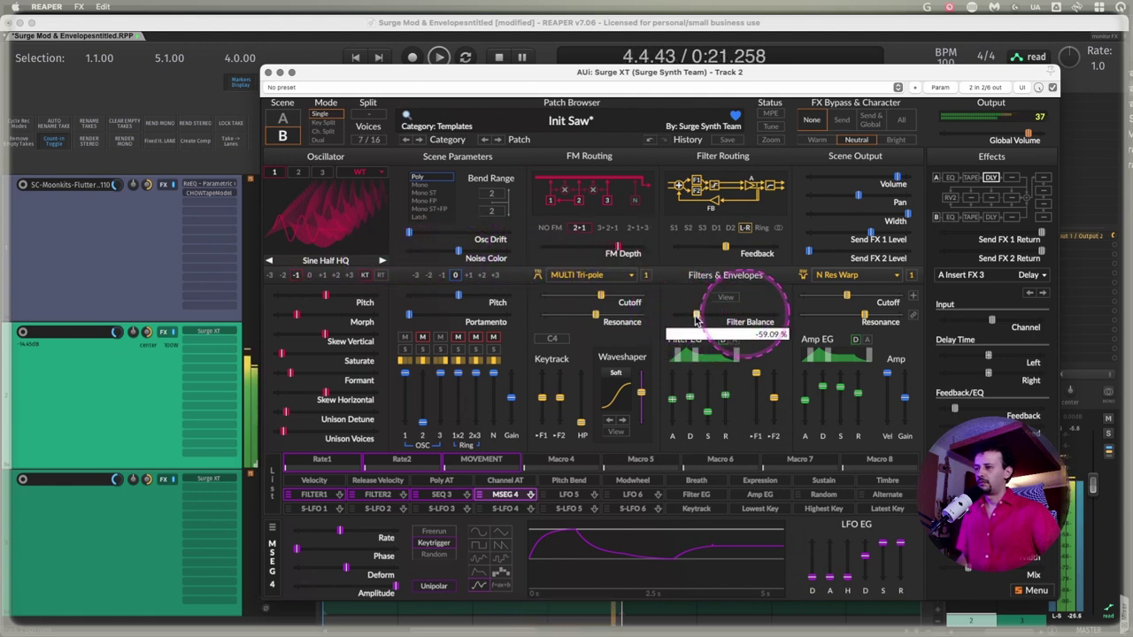
{"action": "double_click", "coordinate": [700, 321]}
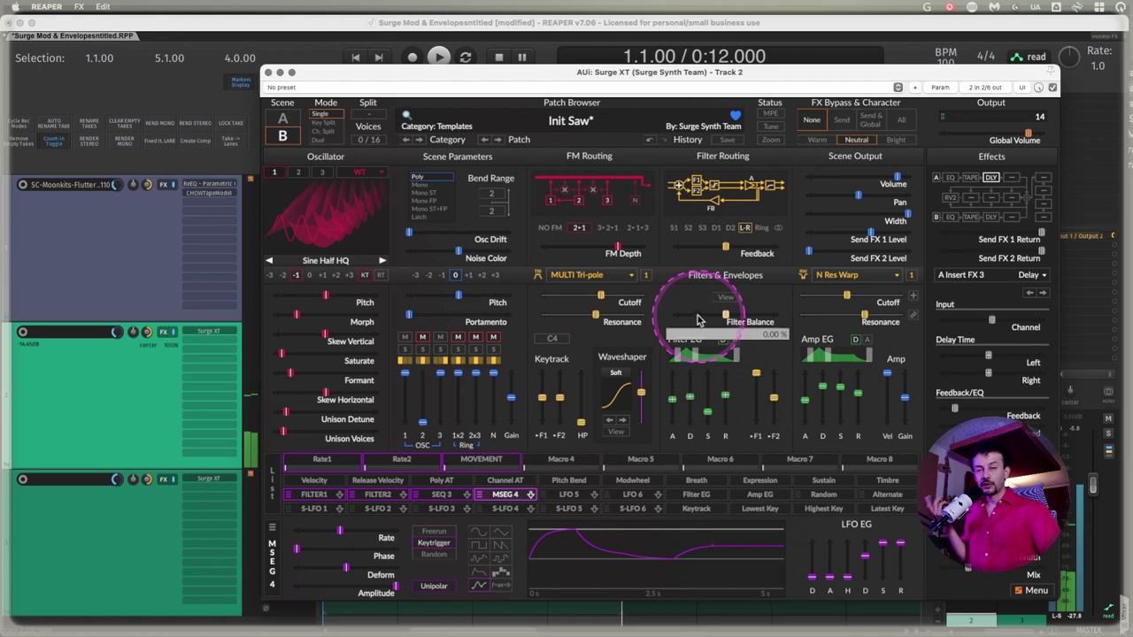
{"action": "left_click_drag", "start_coordinate": [622, 242], "coordinate": [601, 253]}
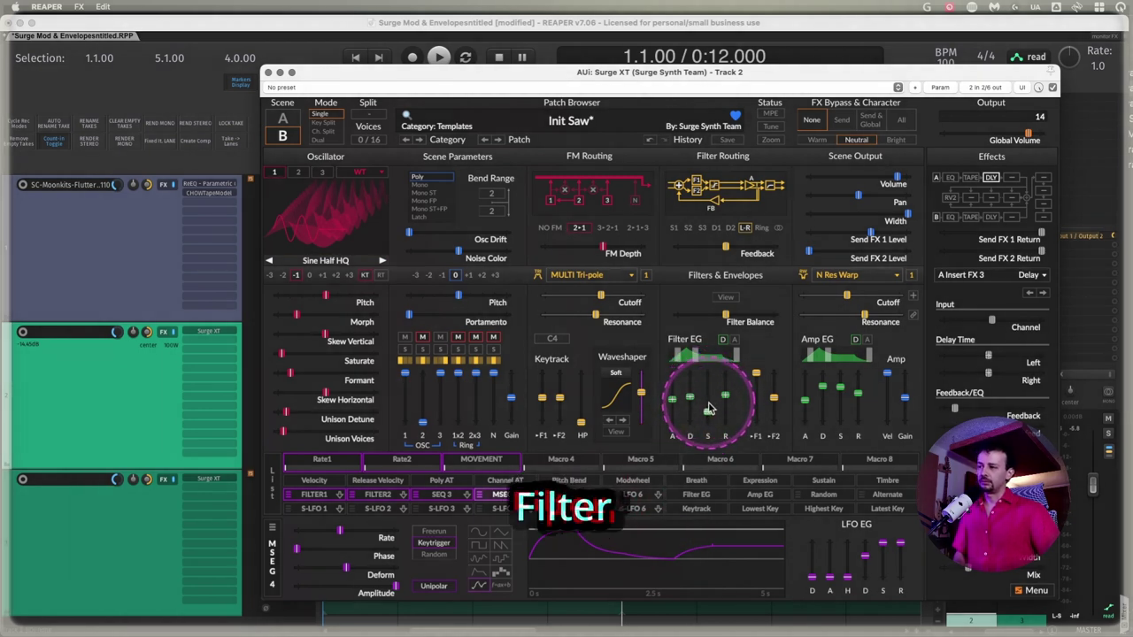
Open the filter analysis in its own enlarged window, examine Filter 1's response curve, and put the window away
{"action": "mouse_move", "coordinate": [709, 409]}
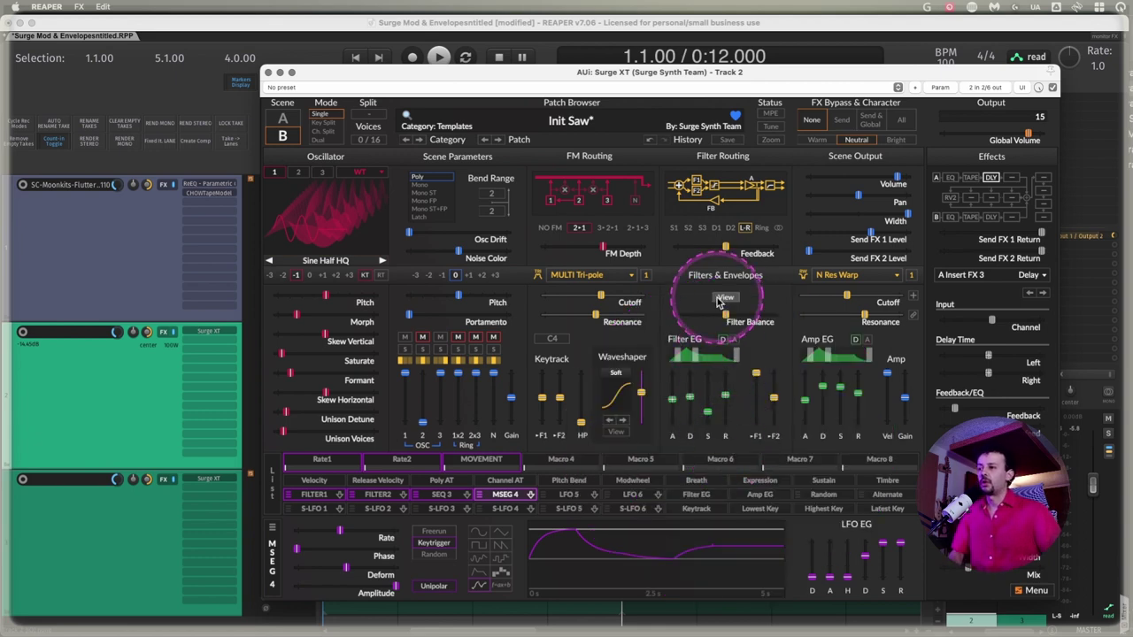
{"action": "left_click", "coordinate": [724, 298]}
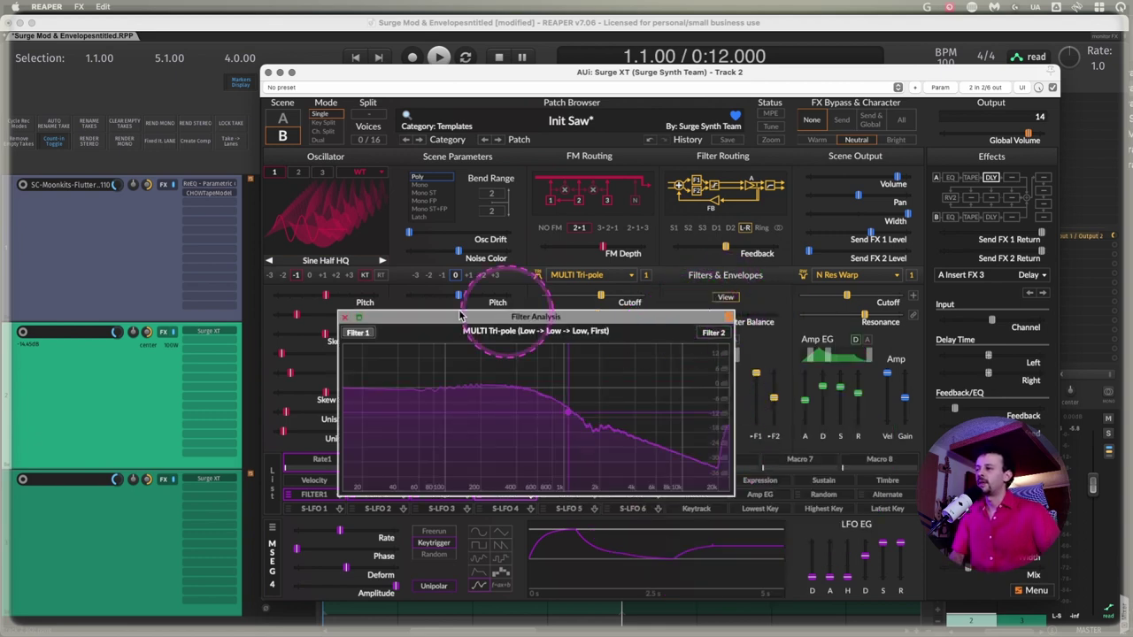
{"action": "left_click", "coordinate": [360, 321]}
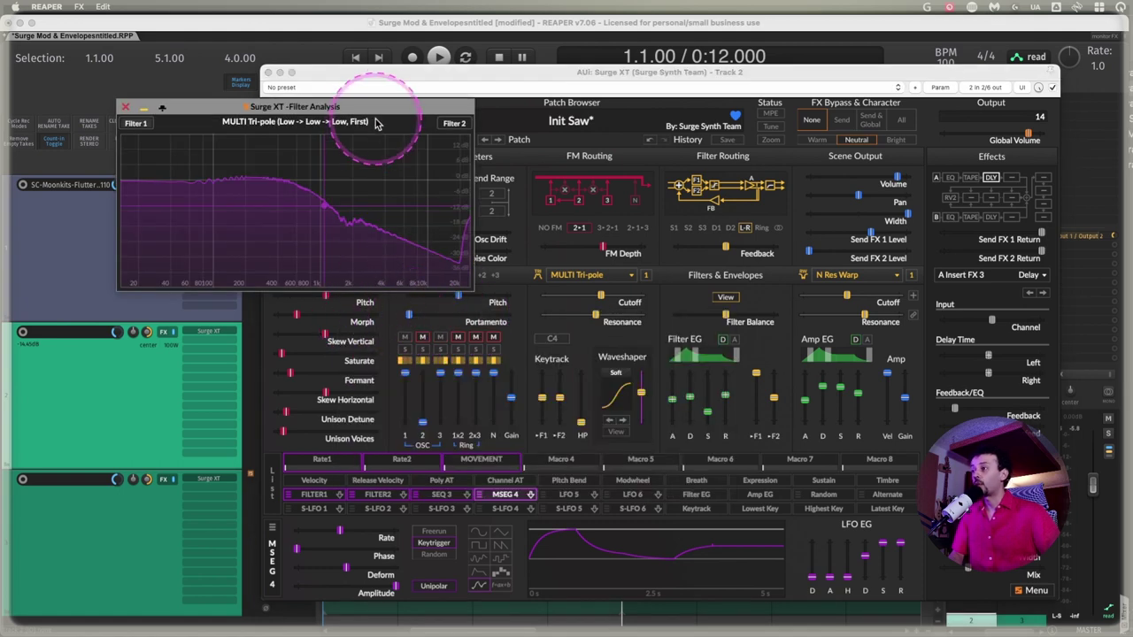
{"action": "left_click_drag", "start_coordinate": [382, 111], "coordinate": [566, 150]}
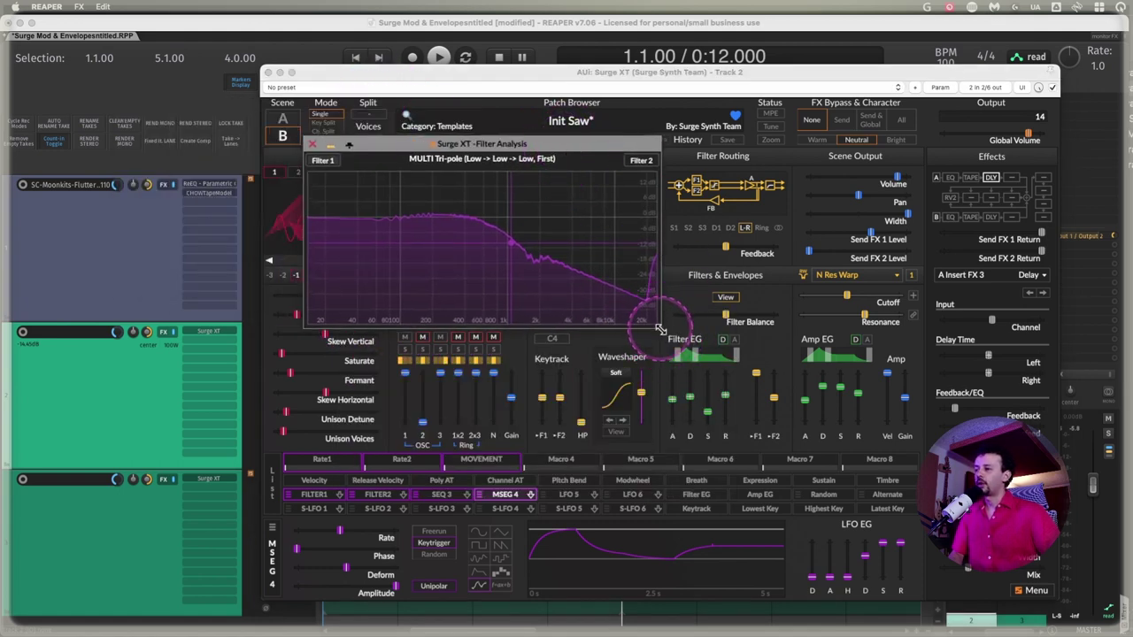
{"action": "left_click_drag", "start_coordinate": [660, 328], "coordinate": [786, 388]}
{"action": "left_click_drag", "start_coordinate": [587, 146], "coordinate": [606, 191]}
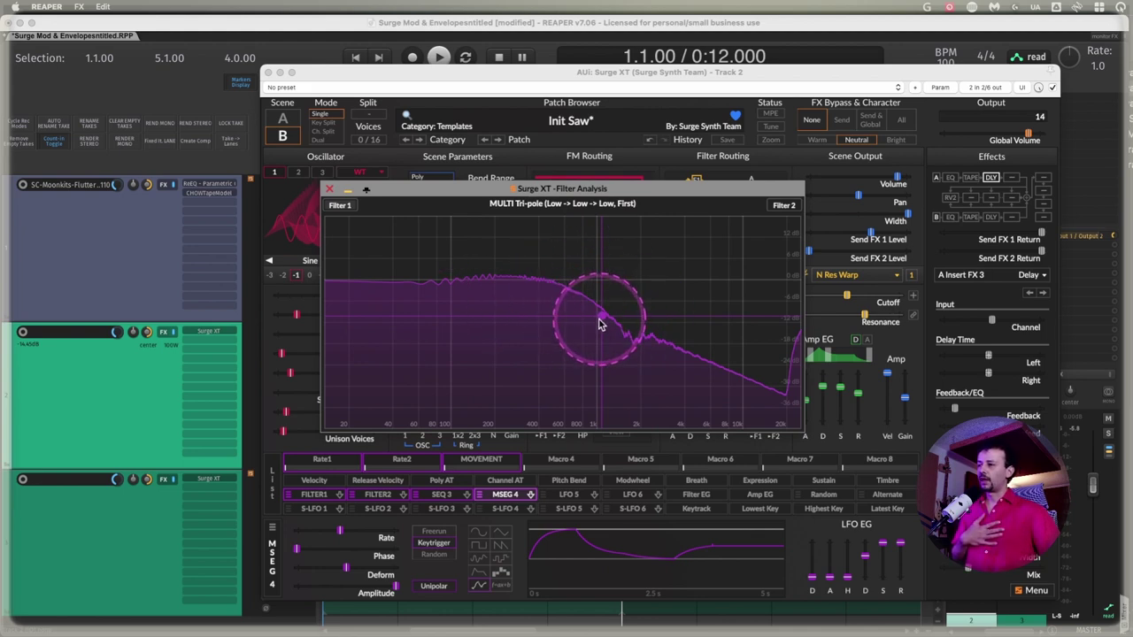
{"action": "left_click_drag", "start_coordinate": [594, 193], "coordinate": [402, 73]}
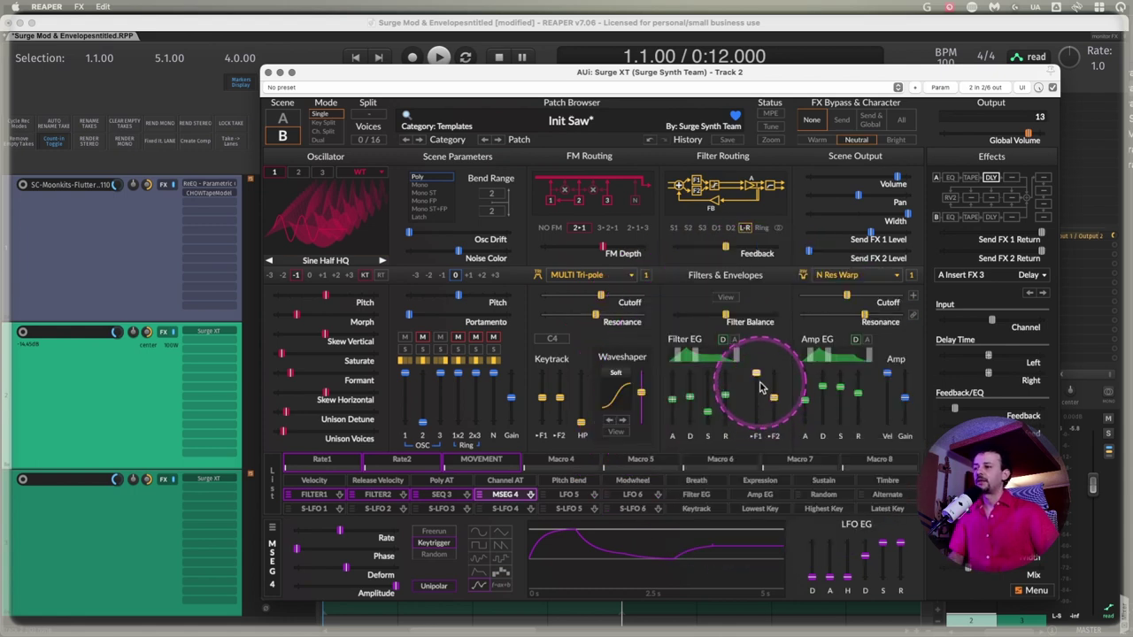
Centre the Filter EG modulation amount for Filter 1 and lower that filter's cutoff
{"action": "mouse_move", "coordinate": [755, 376]}
{"action": "left_click_drag", "start_coordinate": [755, 376], "coordinate": [756, 404]}
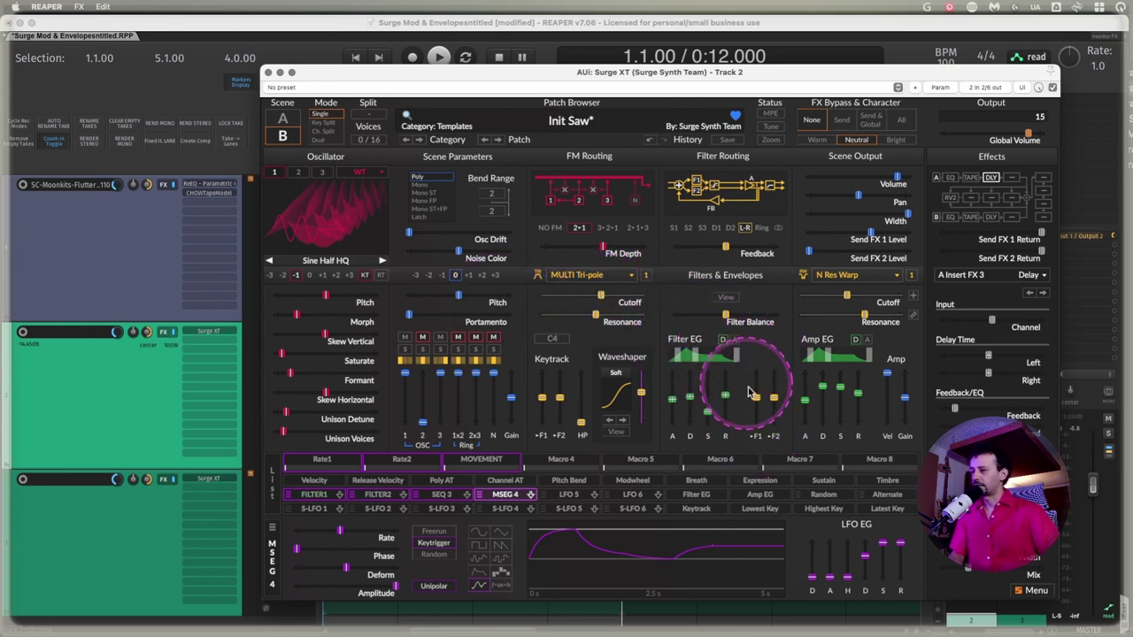
{"action": "left_click_drag", "start_coordinate": [587, 295], "coordinate": [568, 296]}
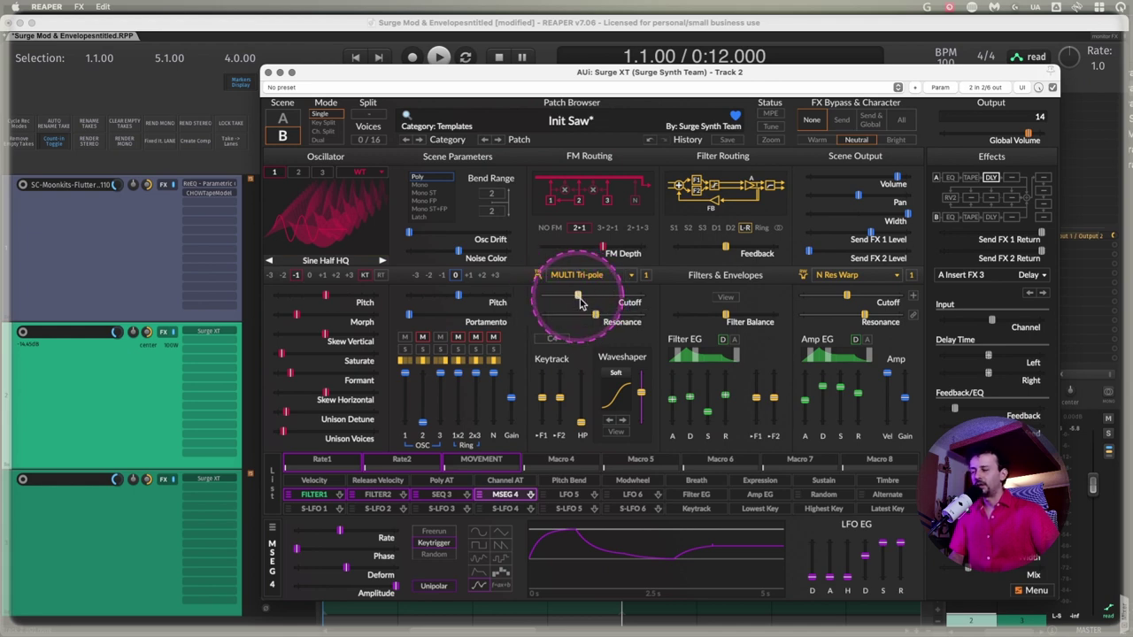
Set the Filter EG's attack, decay and release to minimum and its sustain to maximum, and centre its modulation amount for Filter 1
{"action": "left_click_drag", "start_coordinate": [672, 397], "coordinate": [664, 580]}
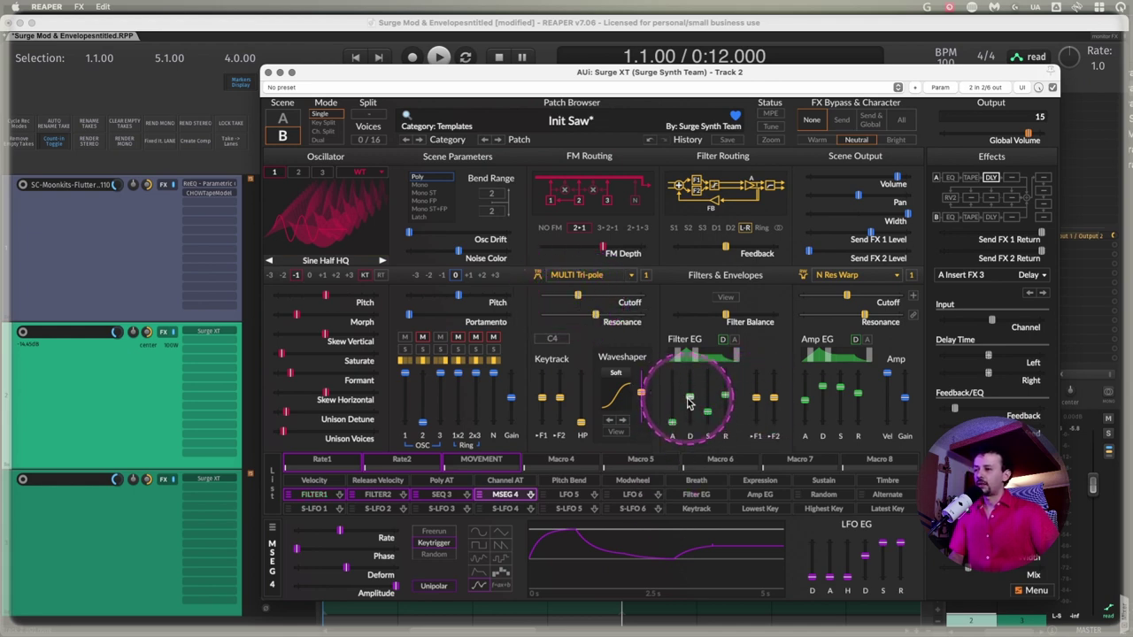
{"action": "left_click_drag", "start_coordinate": [689, 398], "coordinate": [757, 409]}
{"action": "double_click", "coordinate": [756, 409]}
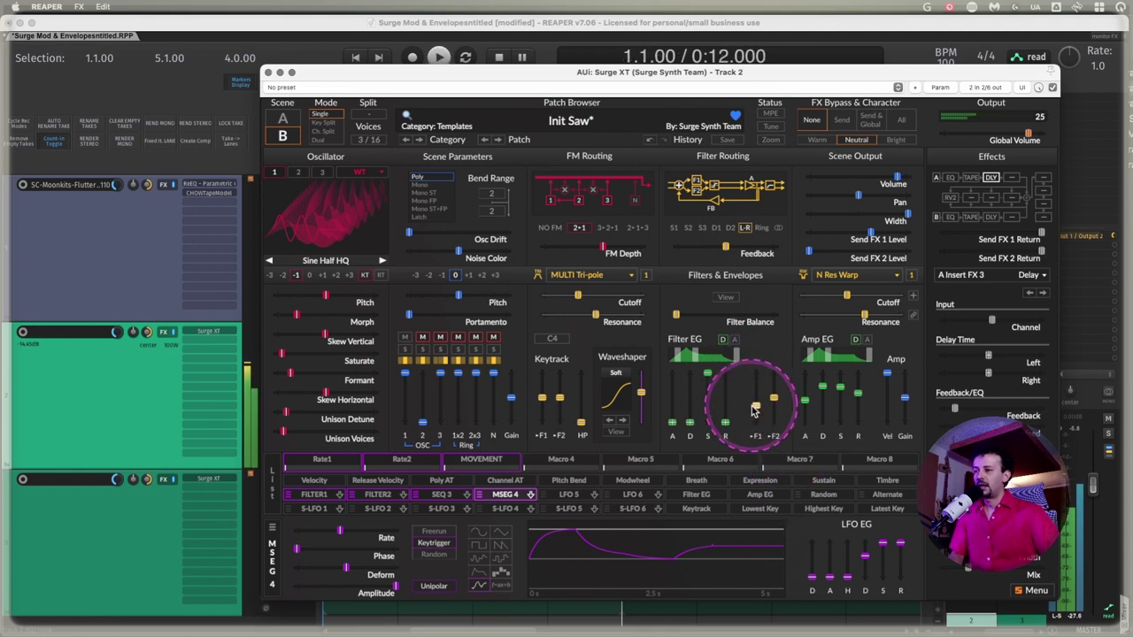
{"action": "left_click", "coordinate": [756, 405]}
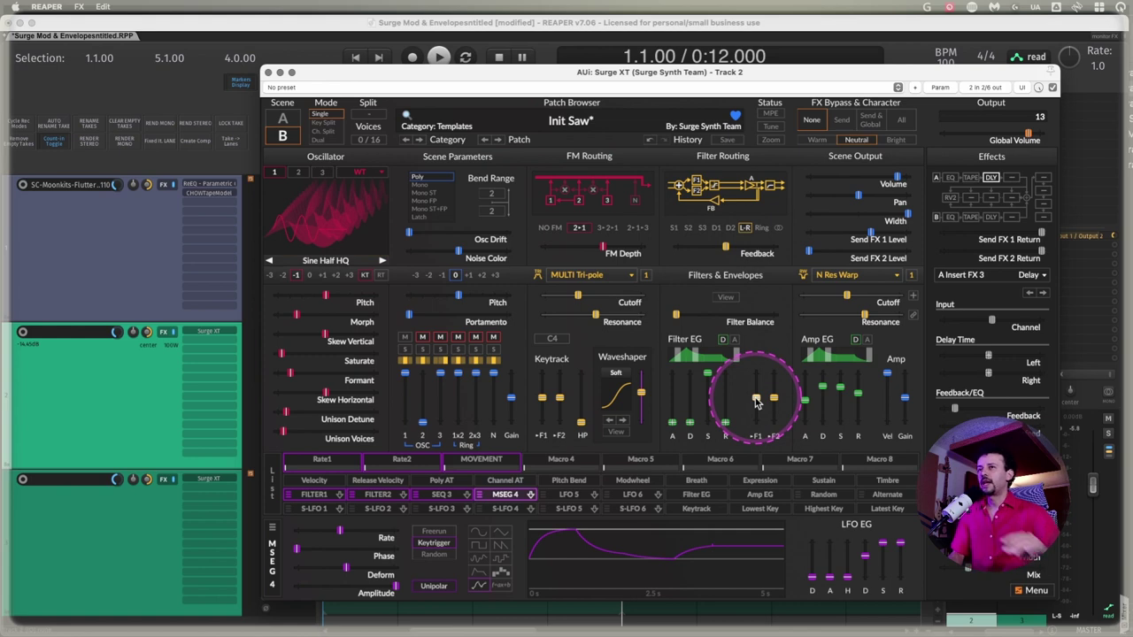
Sweep the Filter EG modulation amount for Filter 1 above and below zero during playback, and return it to centre
{"action": "left_click_drag", "start_coordinate": [756, 400], "coordinate": [754, 345]}
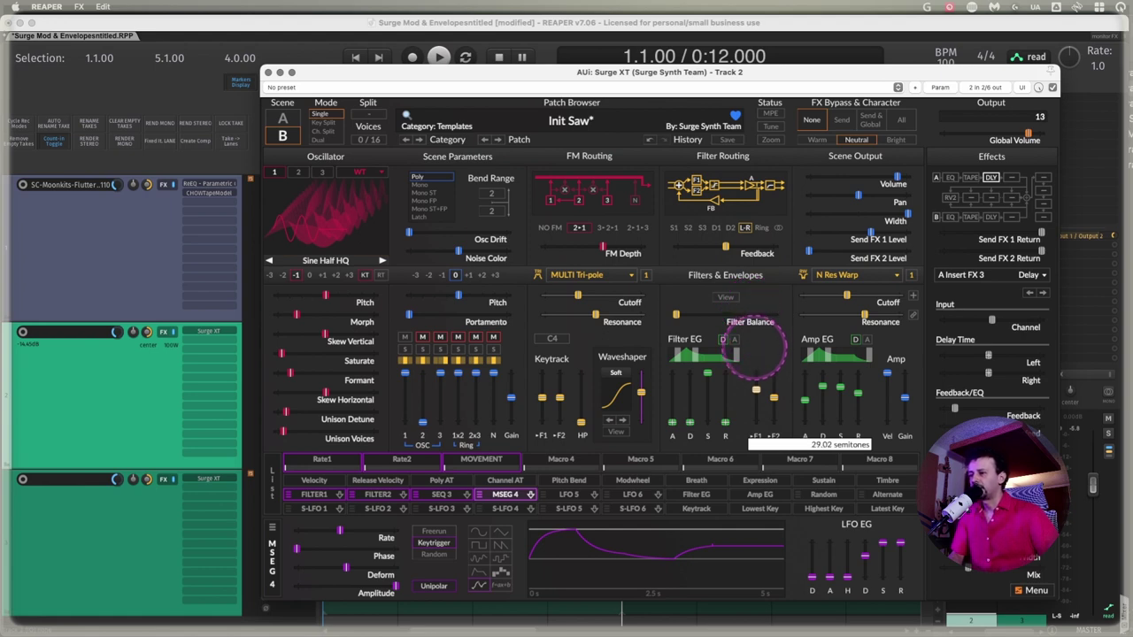
{"action": "left_click_drag", "start_coordinate": [754, 345], "coordinate": [754, 400]}
{"action": "mouse_move", "coordinate": [754, 400]}
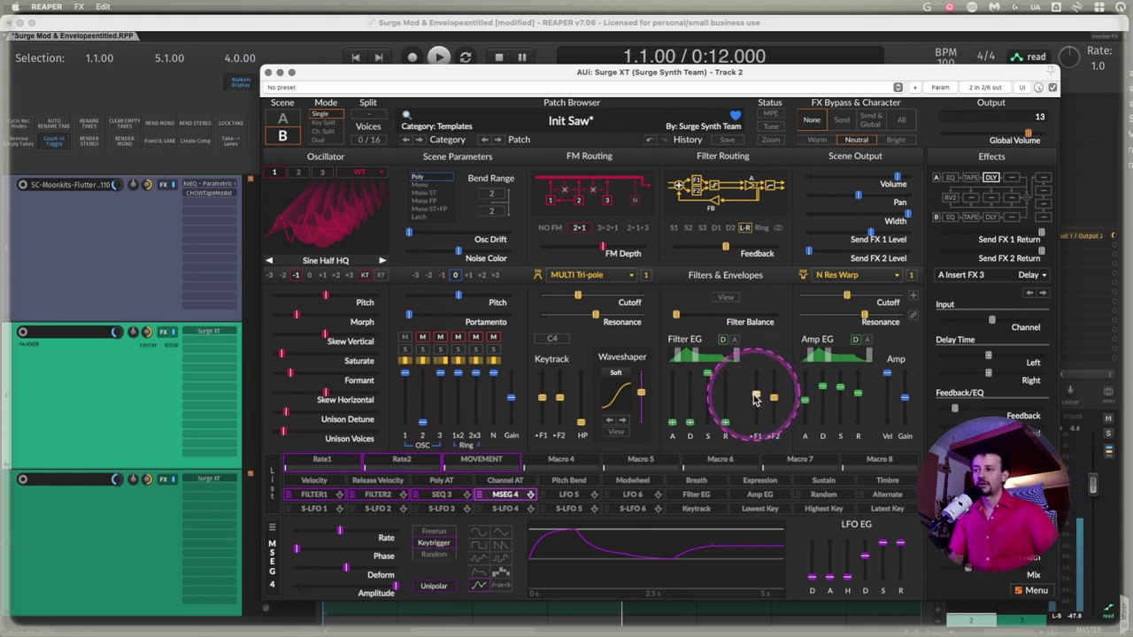
{"action": "key", "text": "space"}
{"action": "left_click_drag", "start_coordinate": [754, 400], "coordinate": [779, 352]}
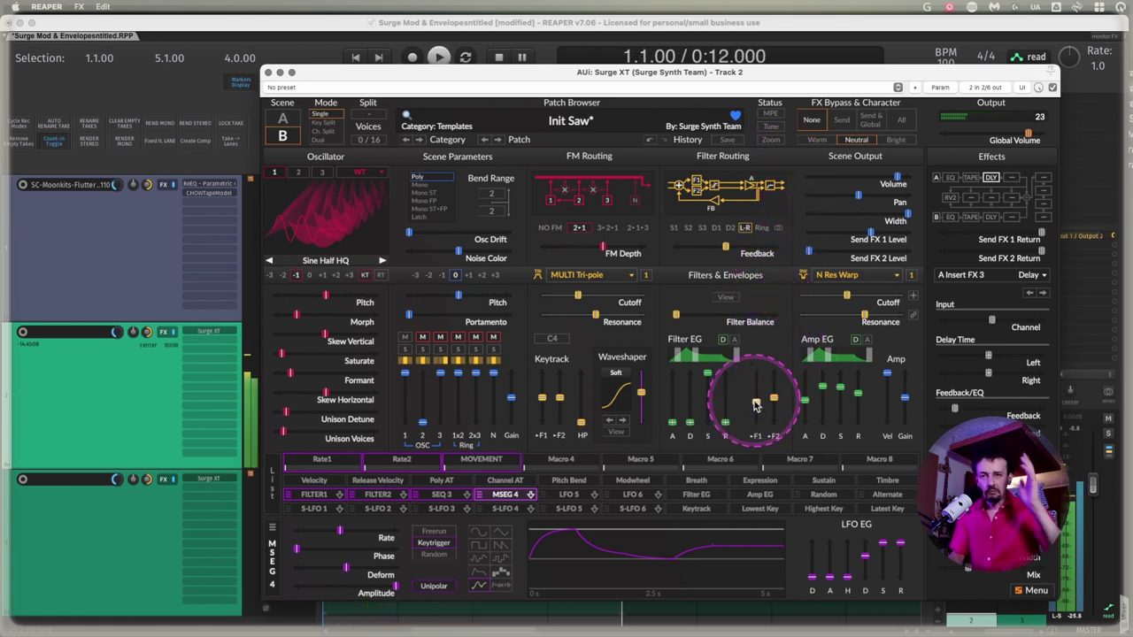
Enable tempo sync for all Filter EG parameters and set the attack to a straight 1/8 note
{"action": "right_click", "coordinate": [673, 425]}
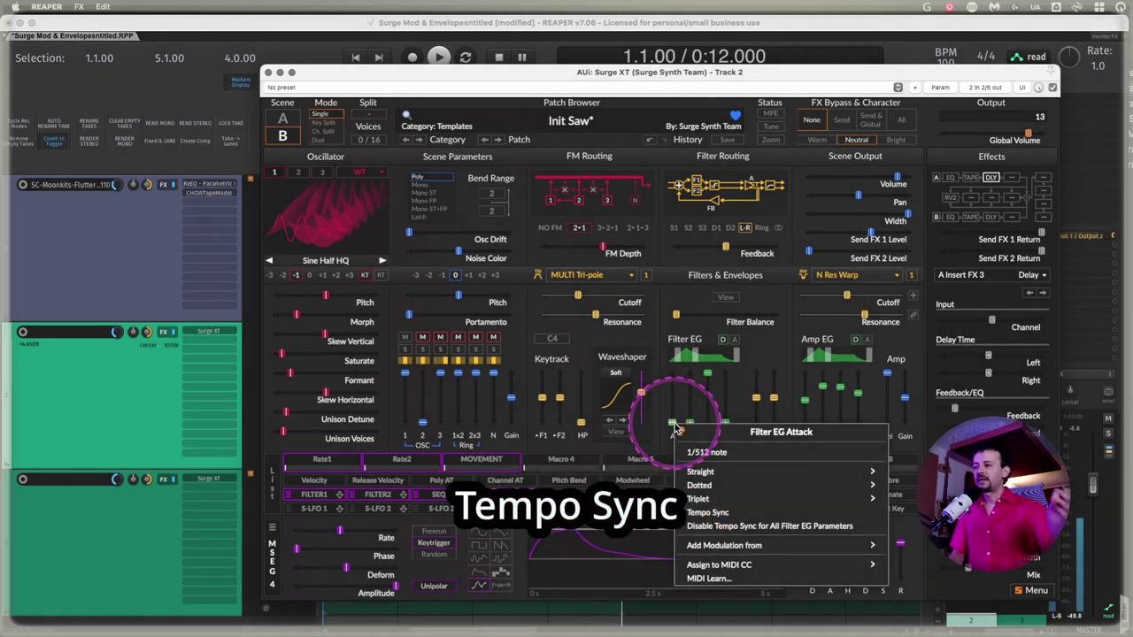
{"action": "left_click", "coordinate": [731, 524]}
{"action": "right_click", "coordinate": [673, 427]}
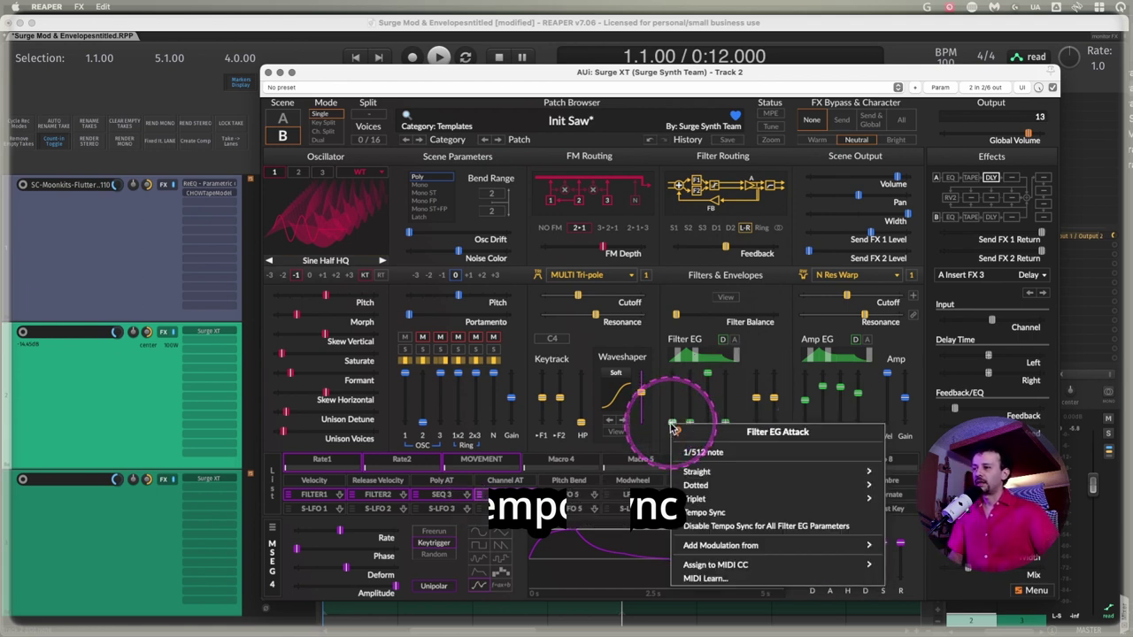
{"action": "mouse_move", "coordinate": [726, 469]}
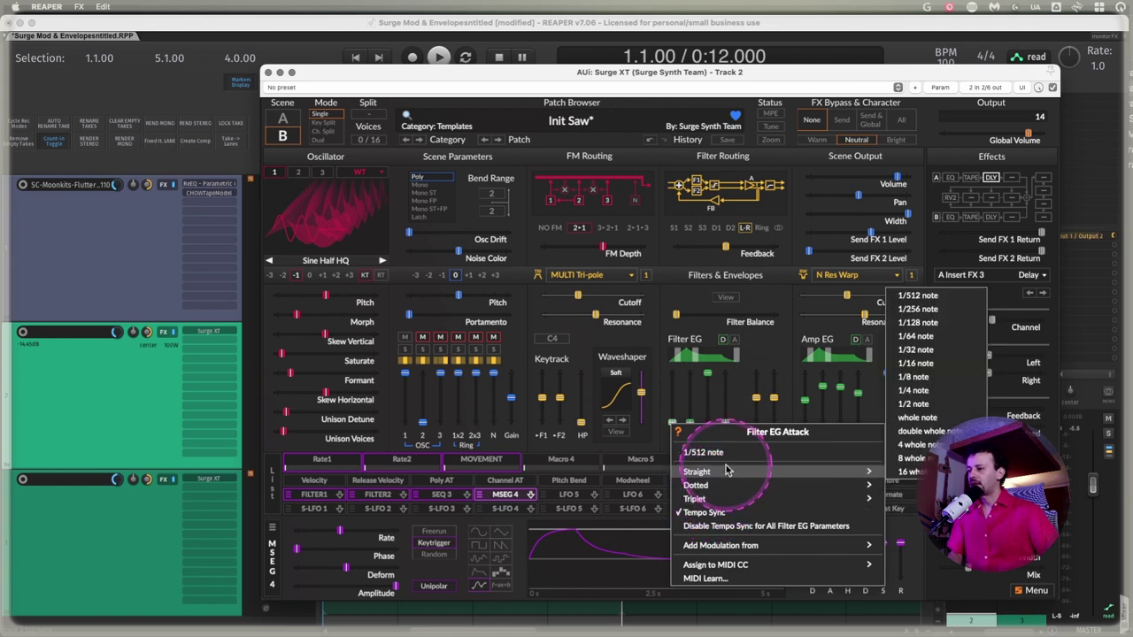
{"action": "left_click", "coordinate": [931, 381]}
Set the Filter EG decay to a straight 1/8 note
{"action": "right_click", "coordinate": [495, 424]}
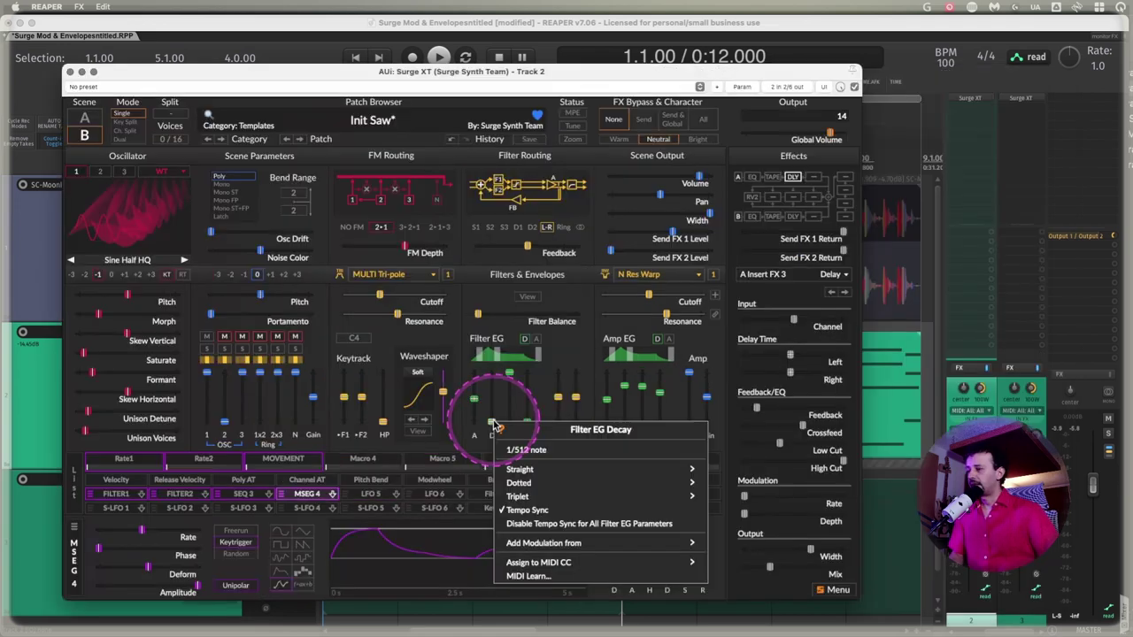
{"action": "mouse_move", "coordinate": [521, 483]}
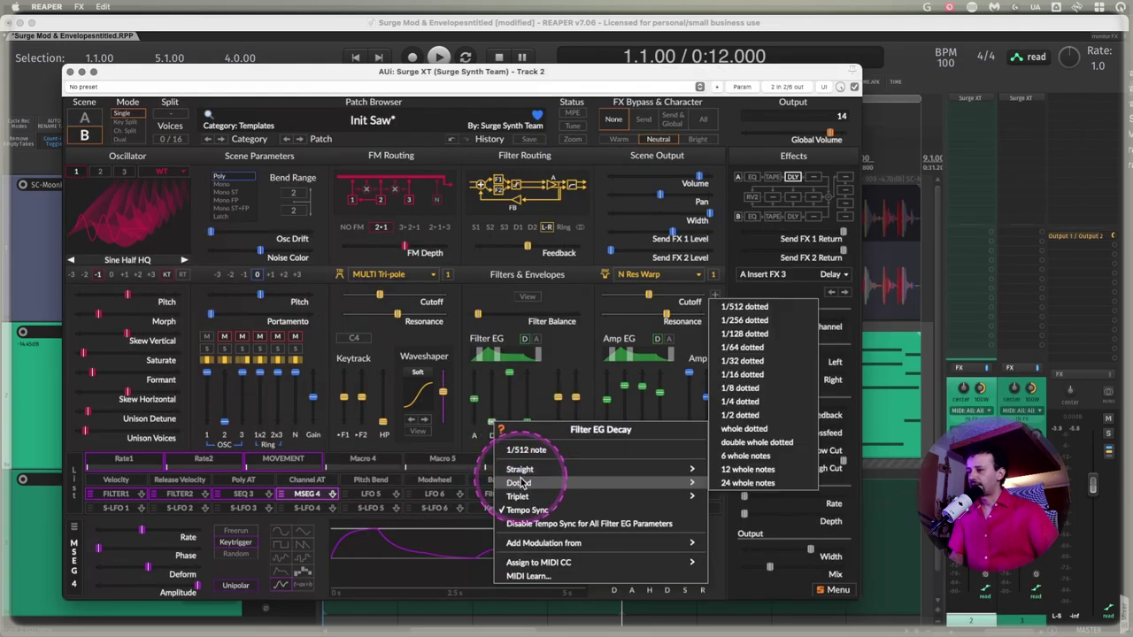
{"action": "mouse_move", "coordinate": [607, 469]}
{"action": "left_click", "coordinate": [742, 374]}
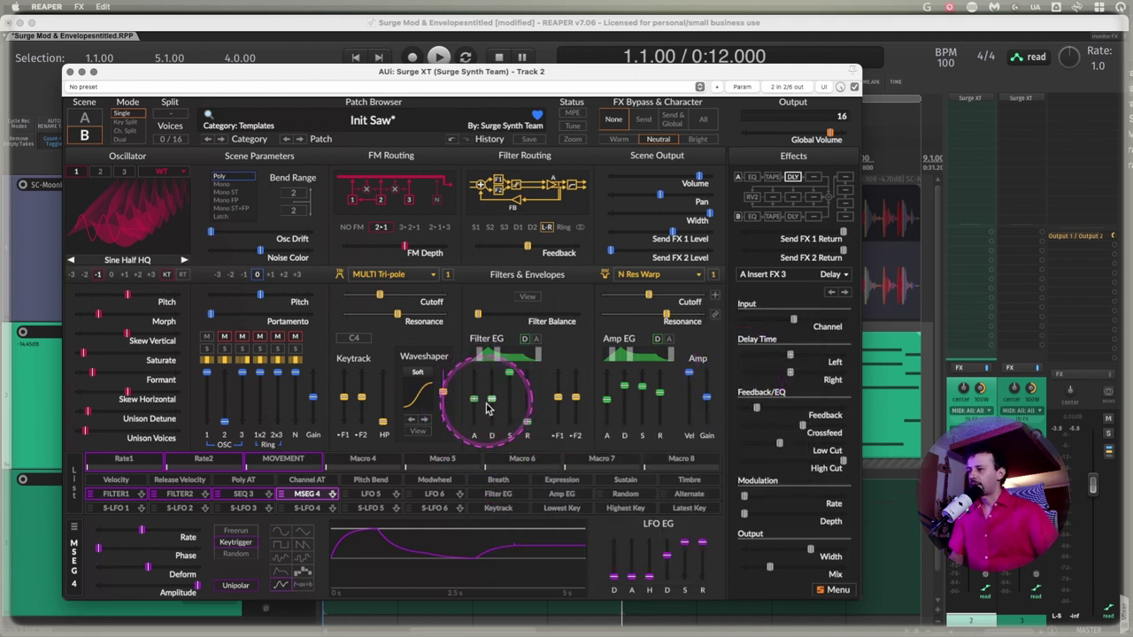
Raise the Filter EG amount for Filter 1 to about 64 semitones and audition it with sustain at 0%
{"action": "left_click_drag", "start_coordinate": [508, 372], "coordinate": [464, 266]}
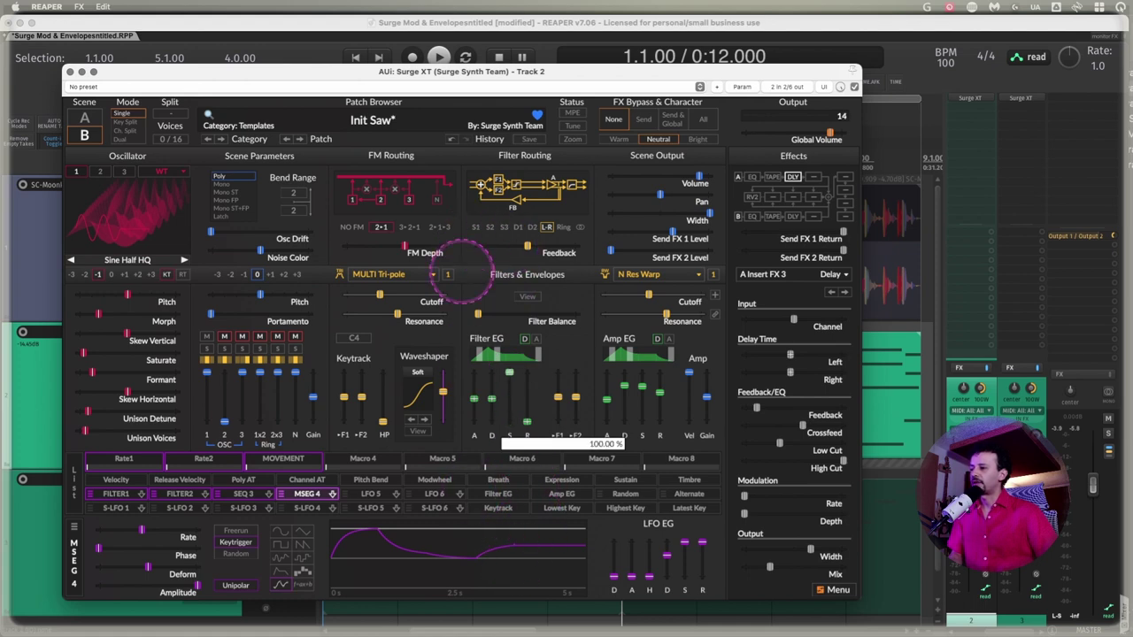
{"action": "left_click_drag", "start_coordinate": [557, 396], "coordinate": [559, 292]}
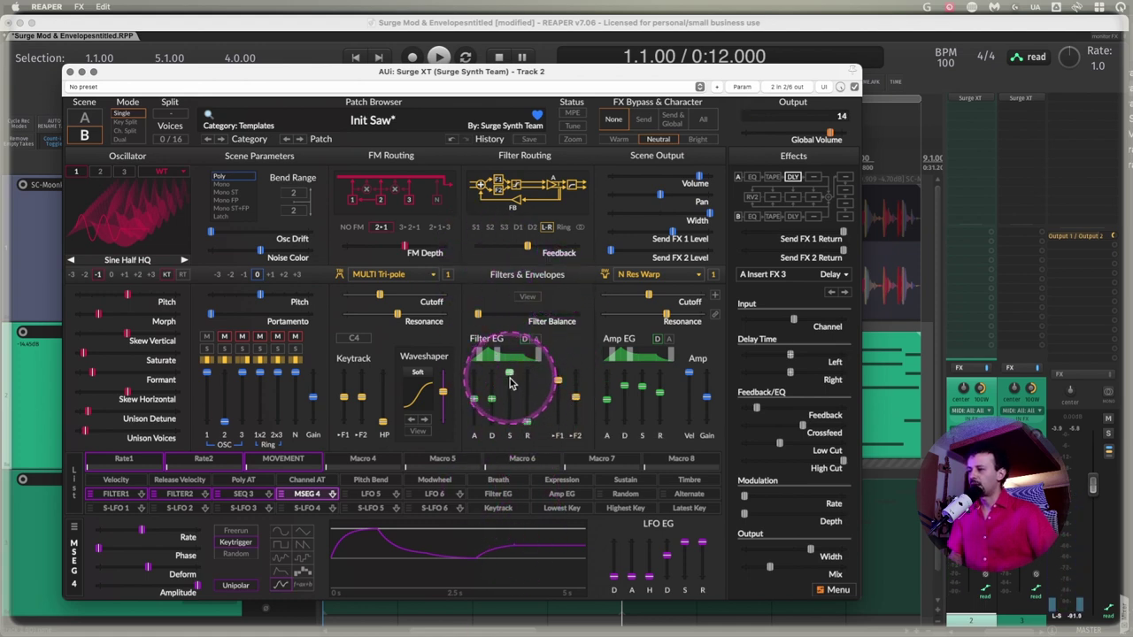
{"action": "left_click_drag", "start_coordinate": [510, 381], "coordinate": [525, 592]}
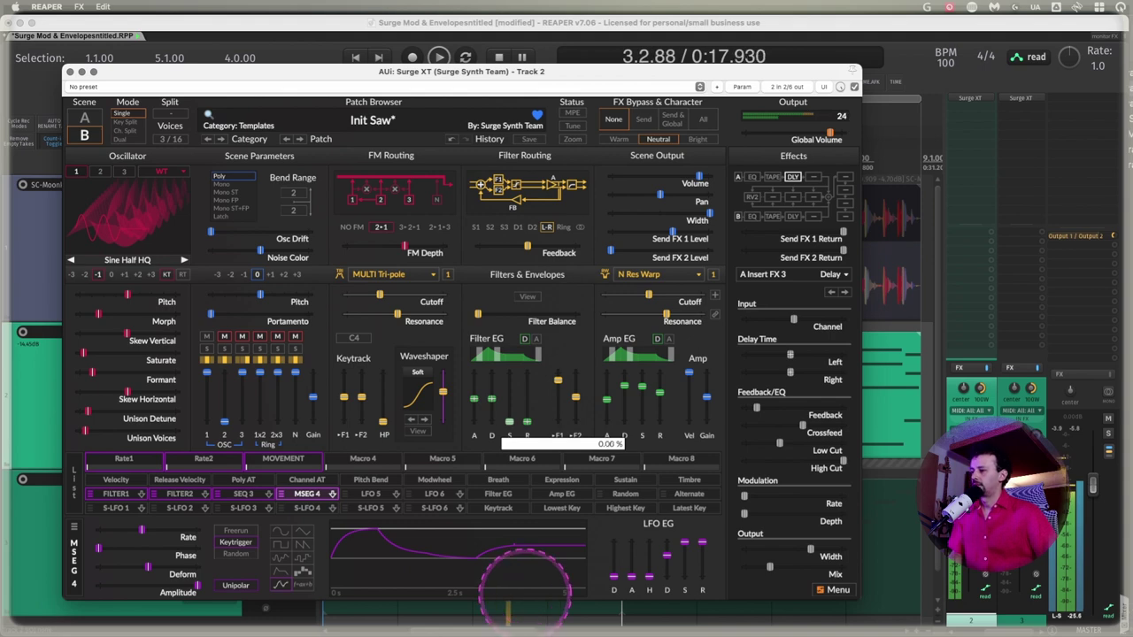
{"action": "key", "text": "space"}
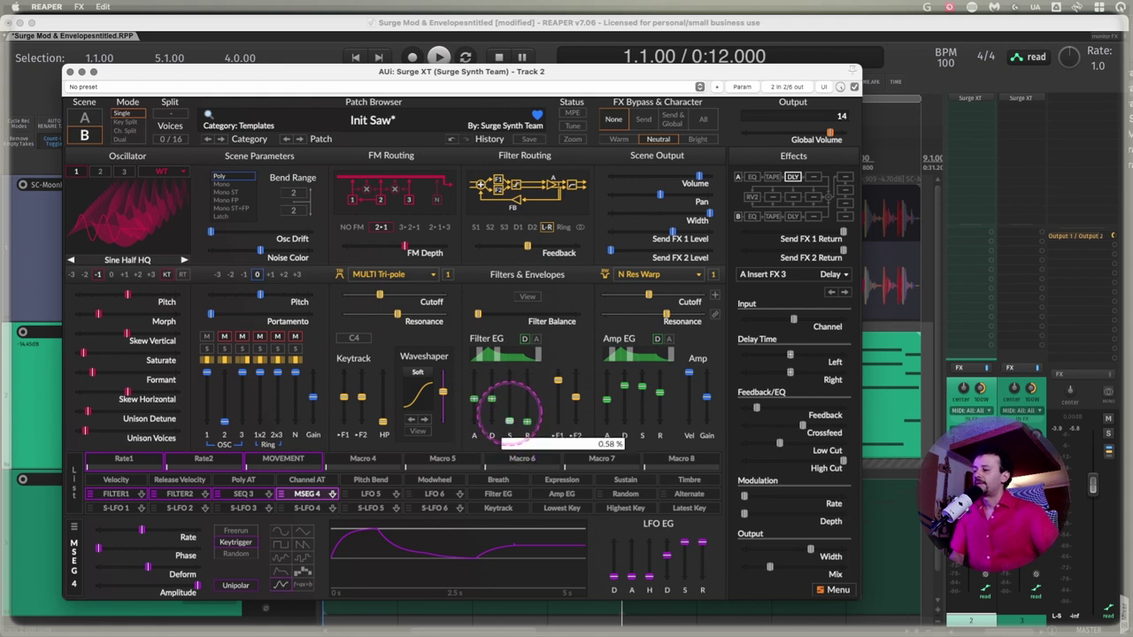
Raise the Filter EG sustain from zero to about a third of its range
{"action": "left_click_drag", "start_coordinate": [509, 424], "coordinate": [518, 552]}
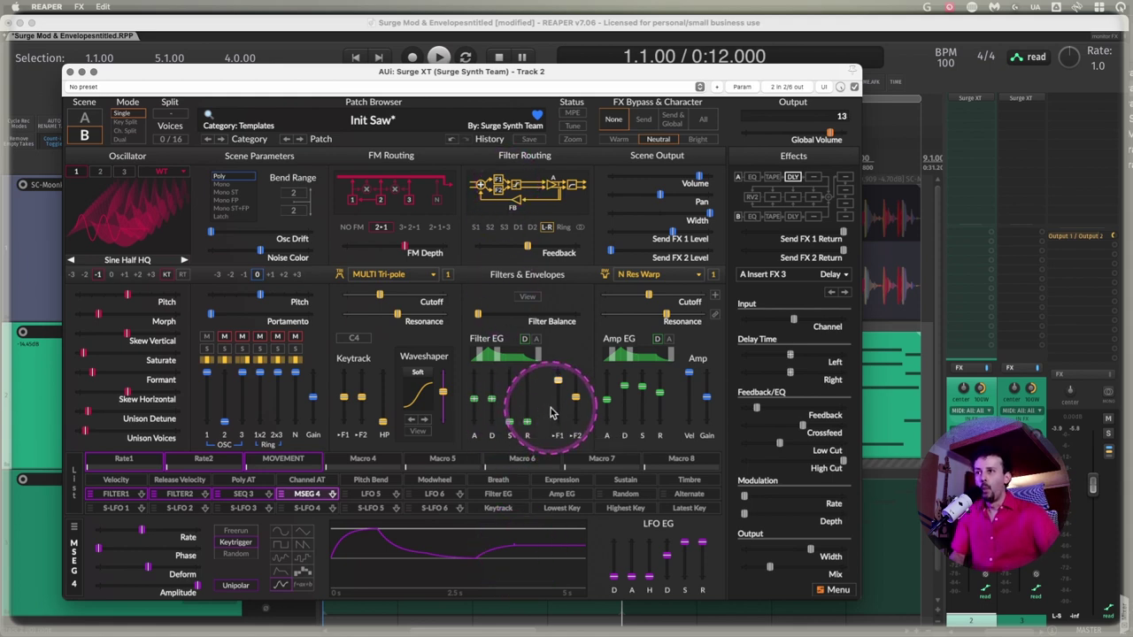
{"action": "mouse_move", "coordinate": [509, 418]}
{"action": "left_mouse_down"}
{"action": "mouse_move", "coordinate": [510, 257]}
{"action": "mouse_move", "coordinate": [509, 414]}
{"action": "mouse_move", "coordinate": [509, 401]}
{"action": "left_mouse_up"}
{"action": "left_click_drag", "start_coordinate": [520, 375], "coordinate": [521, 388]}
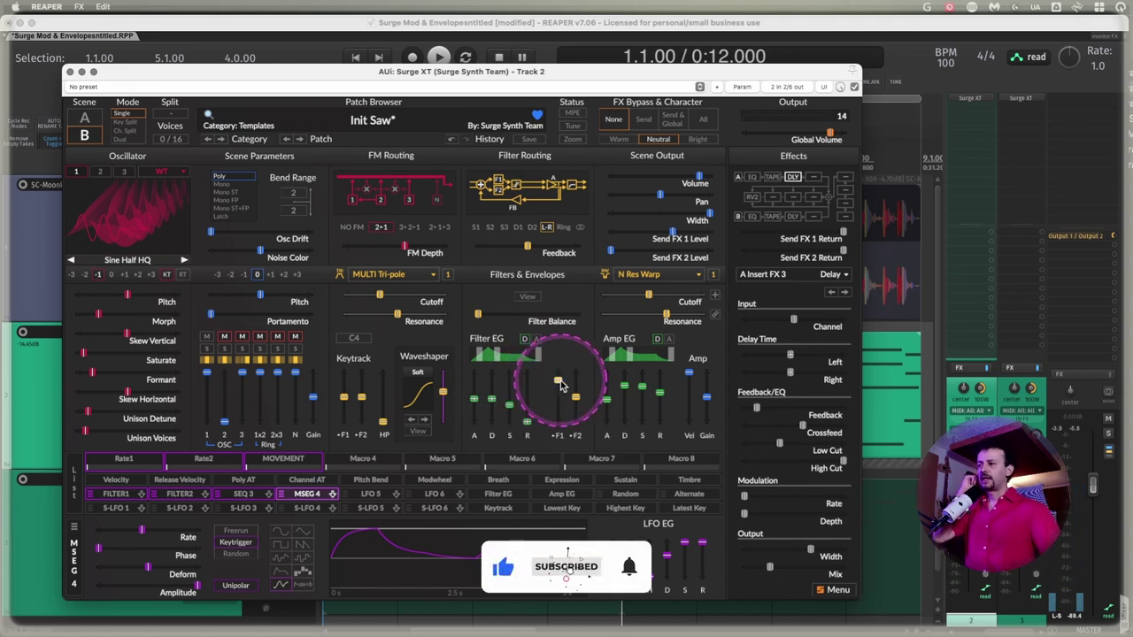
{"action": "mouse_move", "coordinate": [560, 382]}
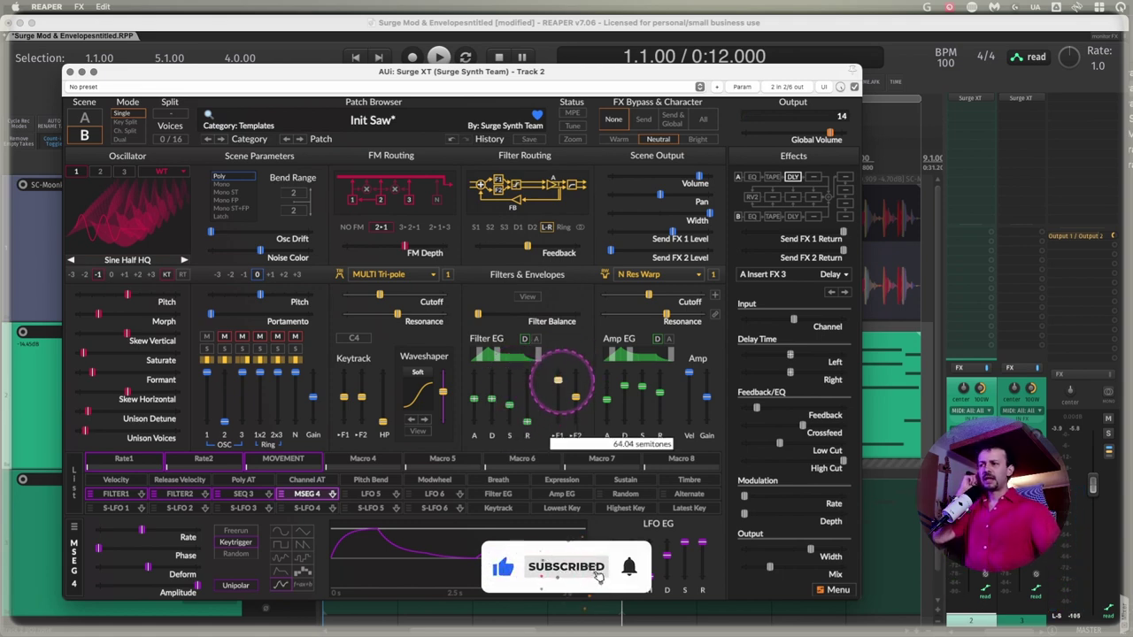
Set the Filter EG decay to a 1/4 note and play the track to hear it
{"action": "right_click", "coordinate": [493, 401]}
{"action": "left_click", "coordinate": [521, 448]}
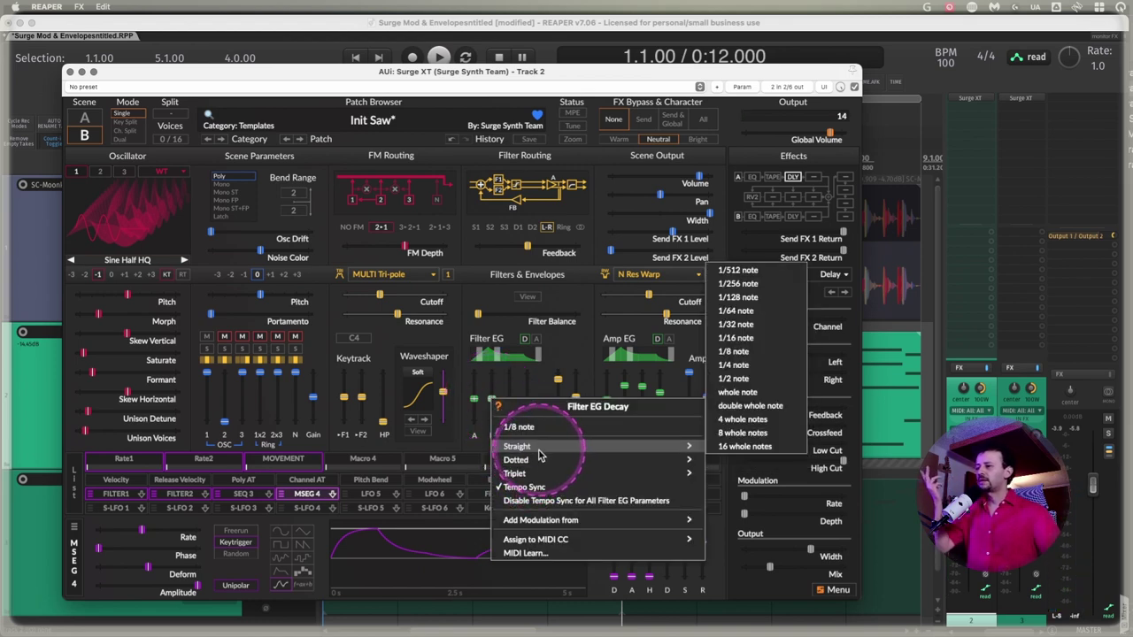
{"action": "left_click", "coordinate": [743, 373]}
{"action": "left_click", "coordinate": [493, 417]}
{"action": "mouse_move", "coordinate": [493, 419]}
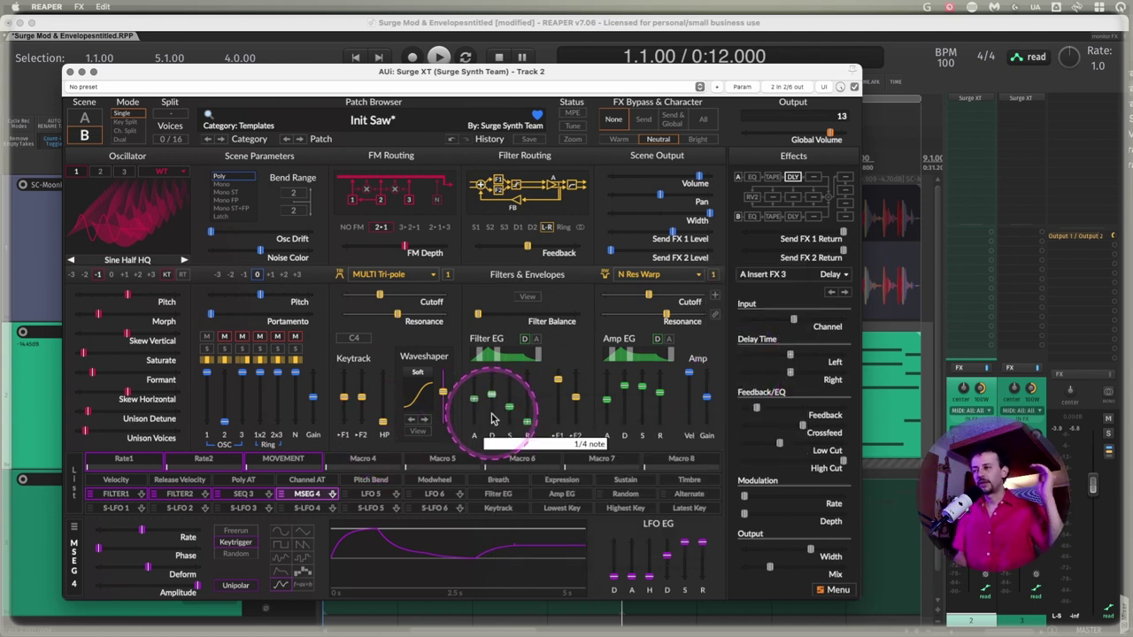
{"action": "key", "text": "space"}
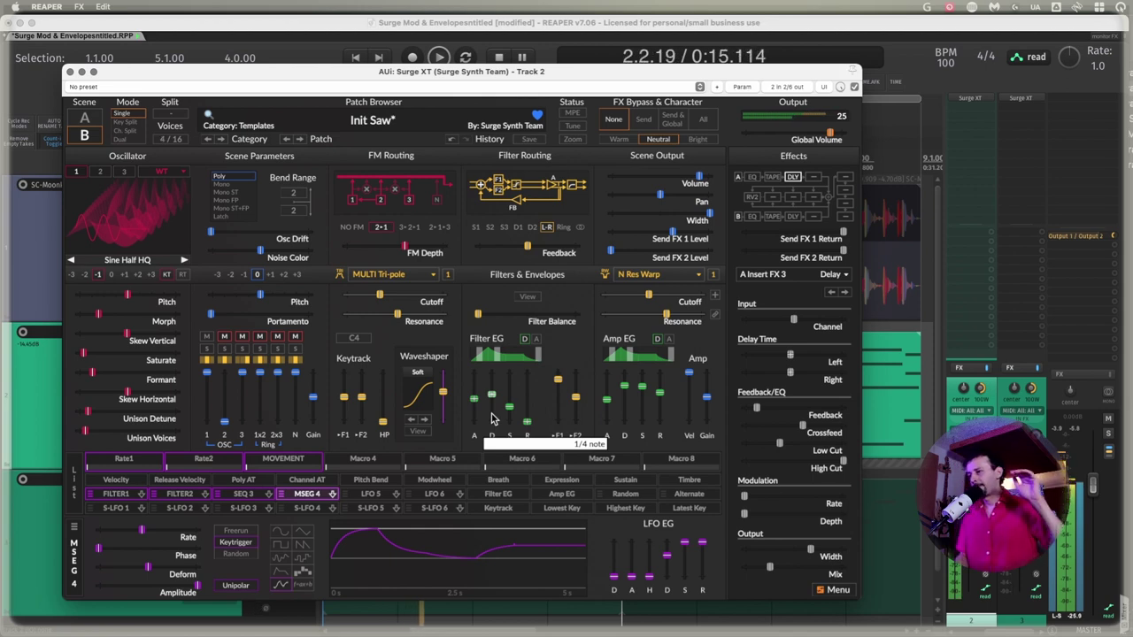
{"action": "key", "text": "space"}
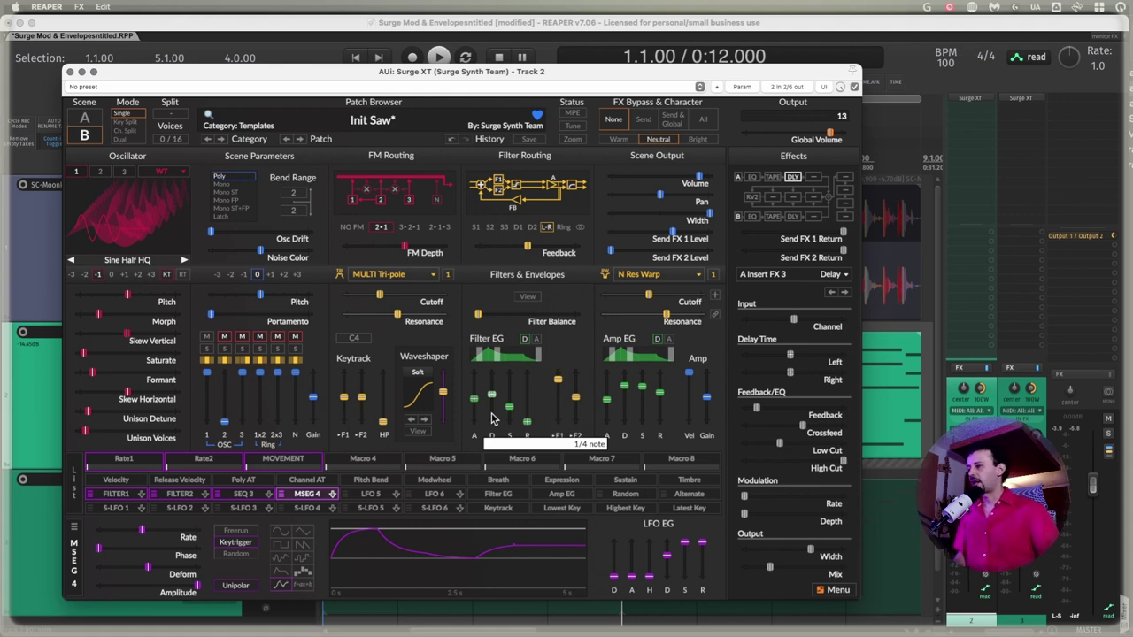
Raise the Filter EG release to about the middle of its range and toggle its tempo sync
{"action": "left_click_drag", "start_coordinate": [526, 424], "coordinate": [528, 356]}
{"action": "right_click", "coordinate": [526, 425]}
{"action": "left_click", "coordinate": [558, 511]}
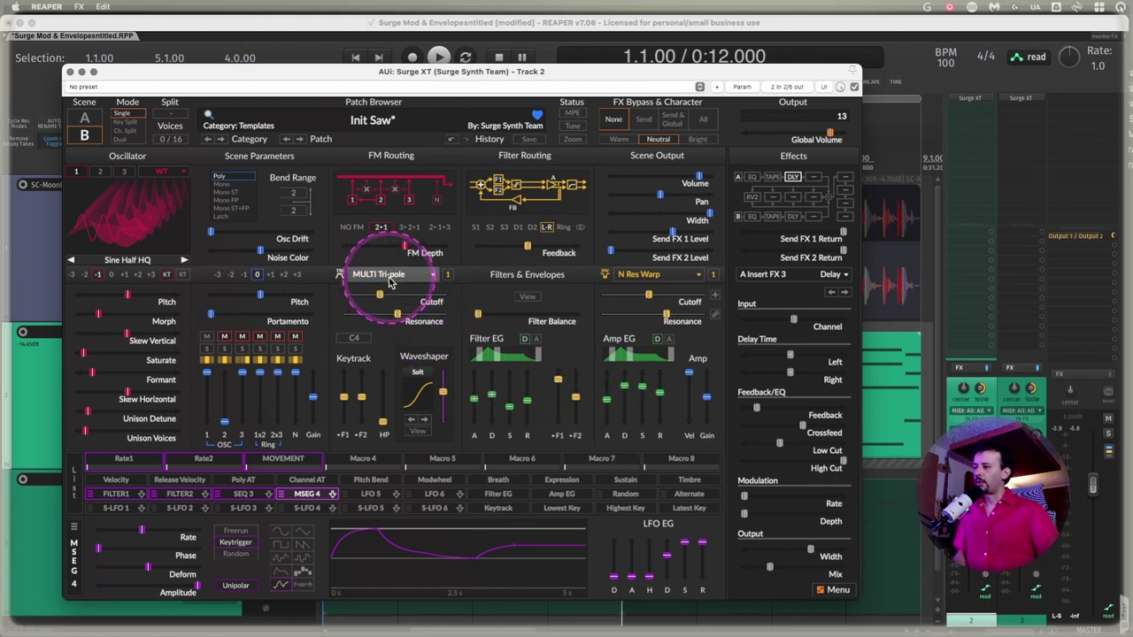
Lower the Filter EG amount for Filter 2 below zero and raise Filter 2's cutoff
{"action": "left_click_drag", "start_coordinate": [576, 404], "coordinate": [576, 495]}
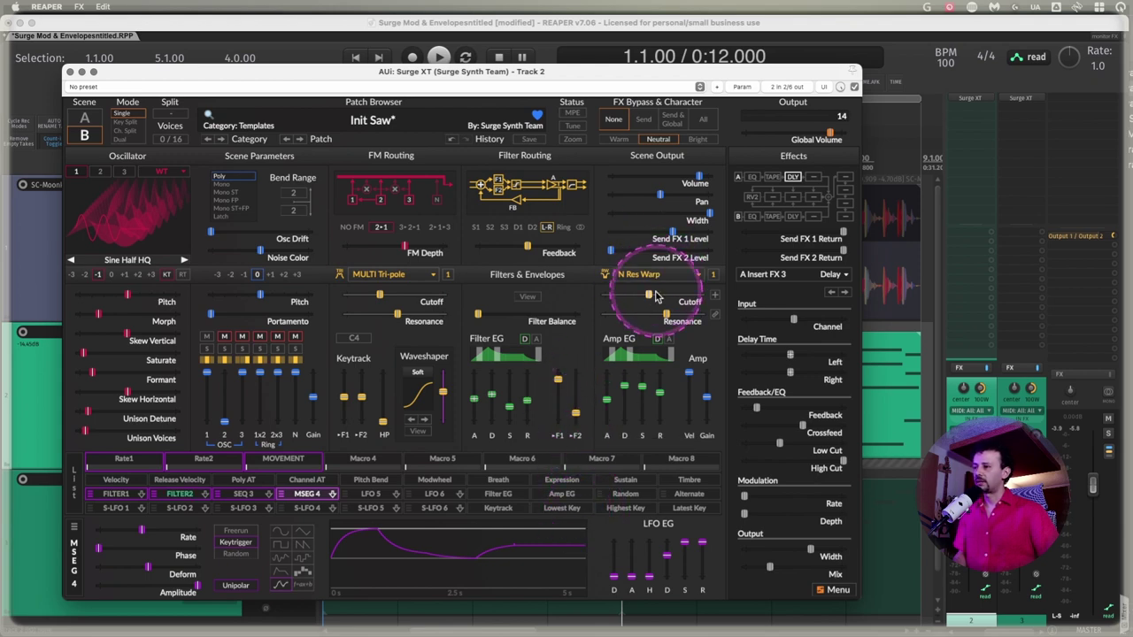
{"action": "left_click_drag", "start_coordinate": [648, 295], "coordinate": [765, 292]}
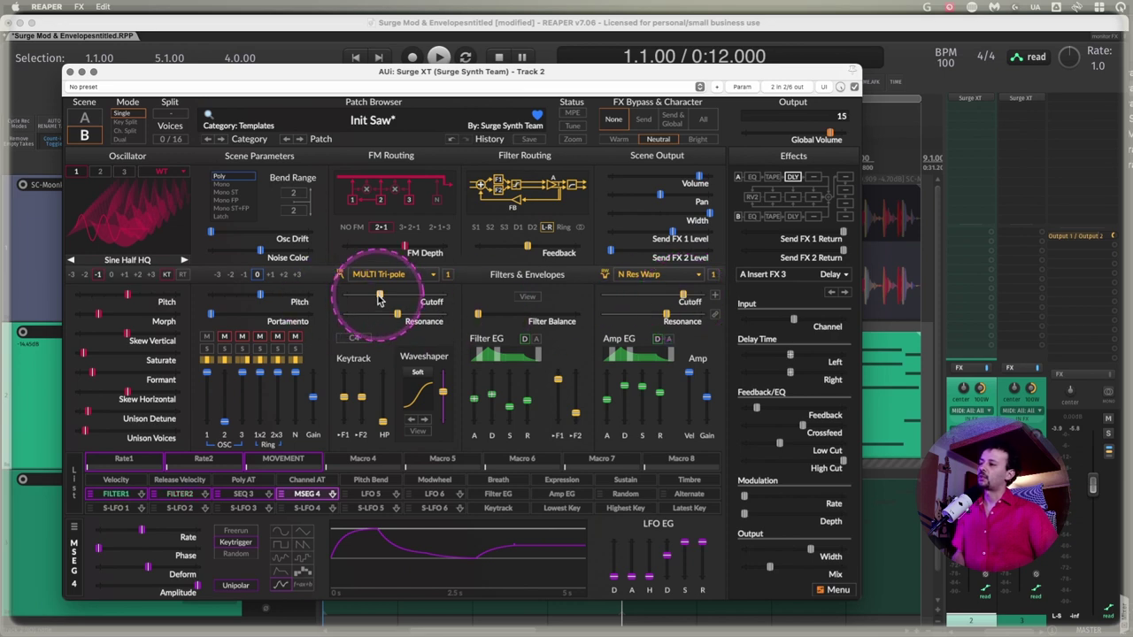
{"action": "mouse_move", "coordinate": [368, 301]}
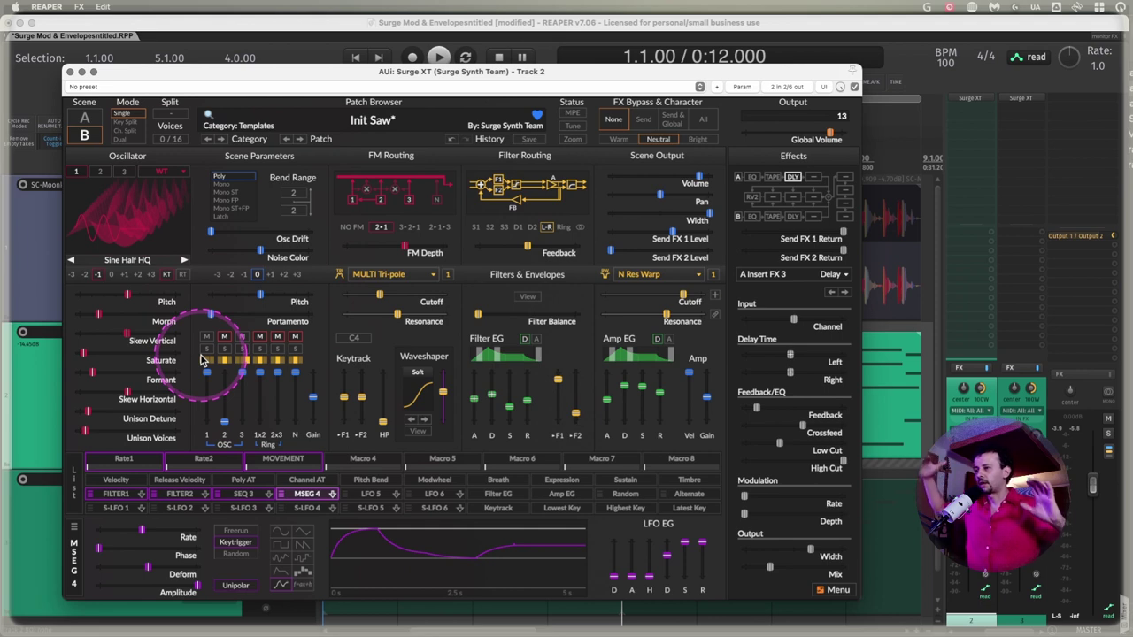
Centre Filter Balance and set the Filter EG amount for Filter 2 to about -53 semitones, auditioning it during playback
{"action": "left_click", "coordinate": [498, 493]}
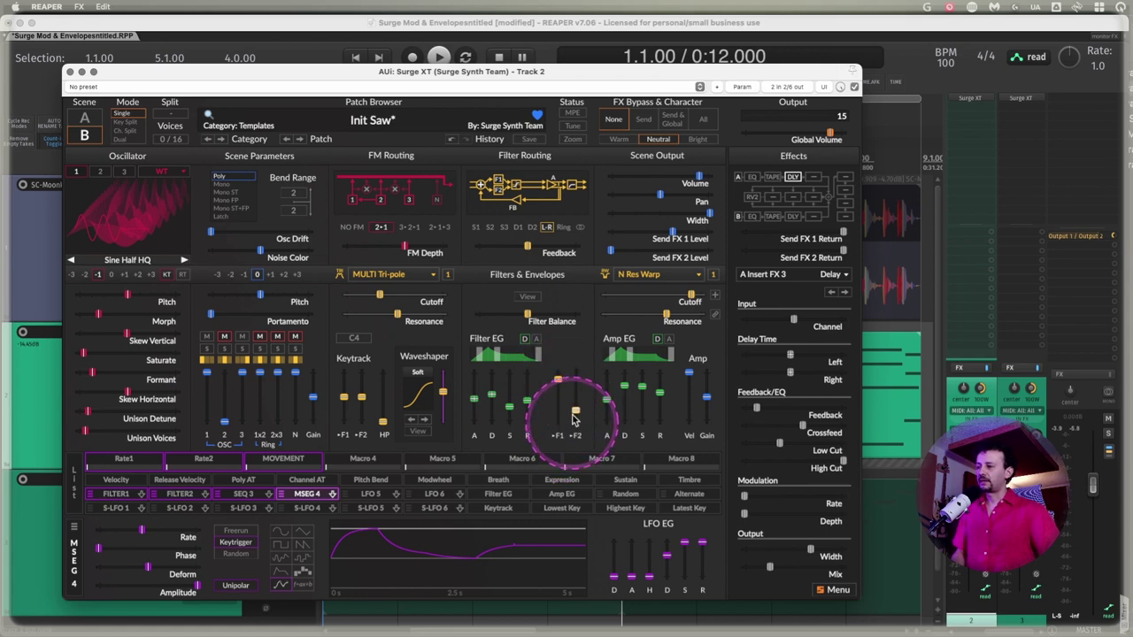
{"action": "mouse_move", "coordinate": [574, 419]}
{"action": "left_mouse_down"}
{"action": "mouse_move", "coordinate": [558, 361]}
{"action": "mouse_move", "coordinate": [573, 405]}
{"action": "left_mouse_up"}
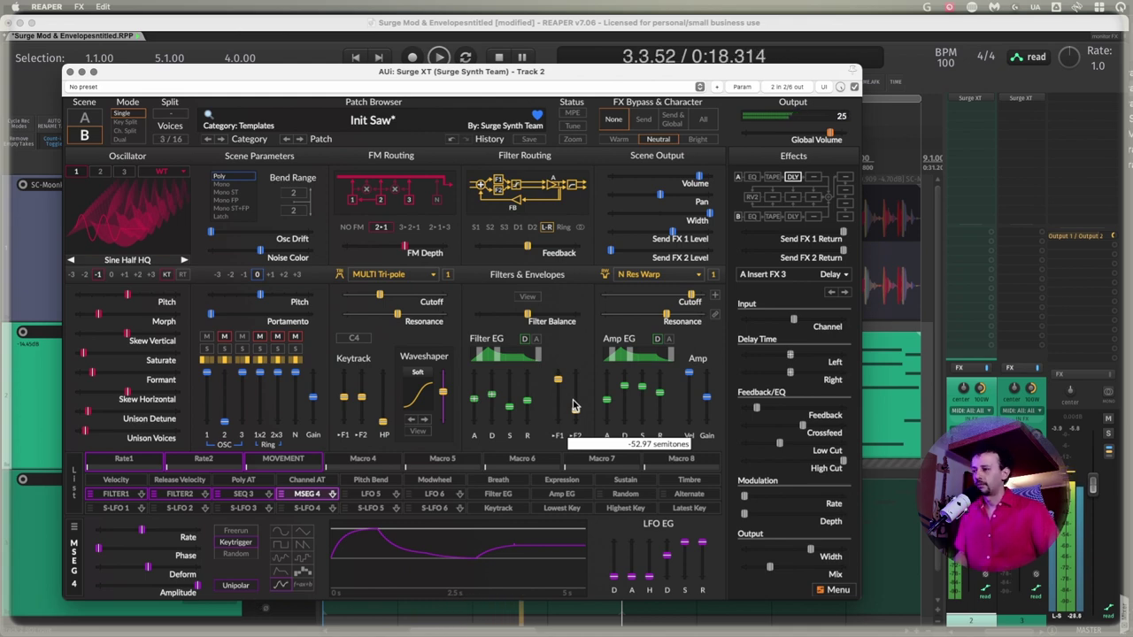
{"action": "key", "text": "space"}
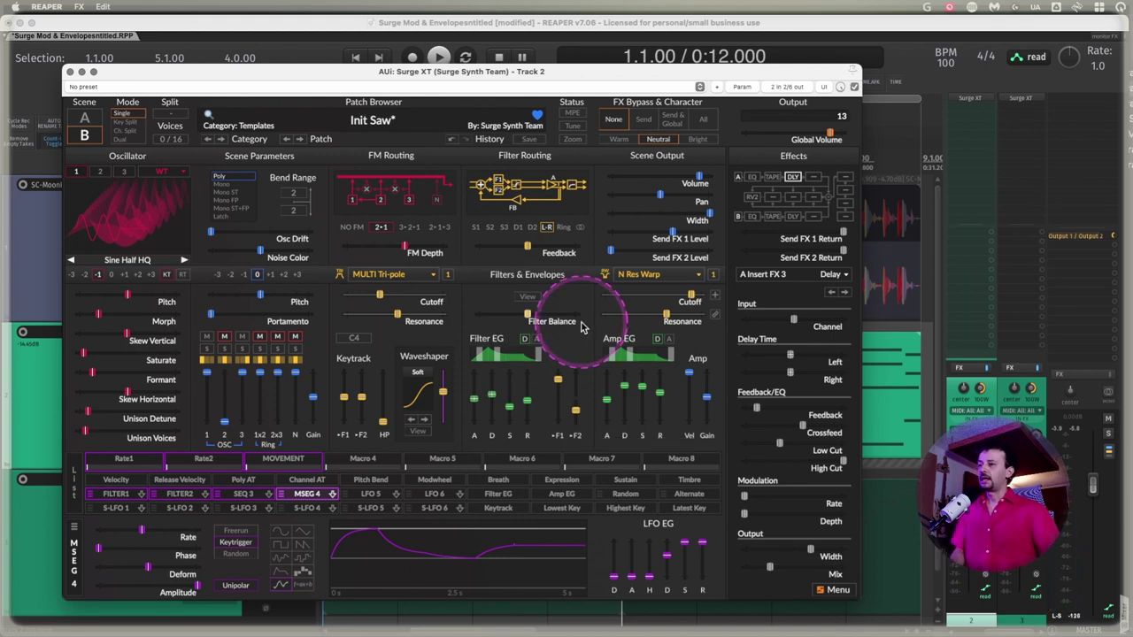
Select the SC-Moonkits-Flutter track and play the project
{"action": "left_click", "coordinate": [993, 389]}
{"action": "key", "text": "space"}
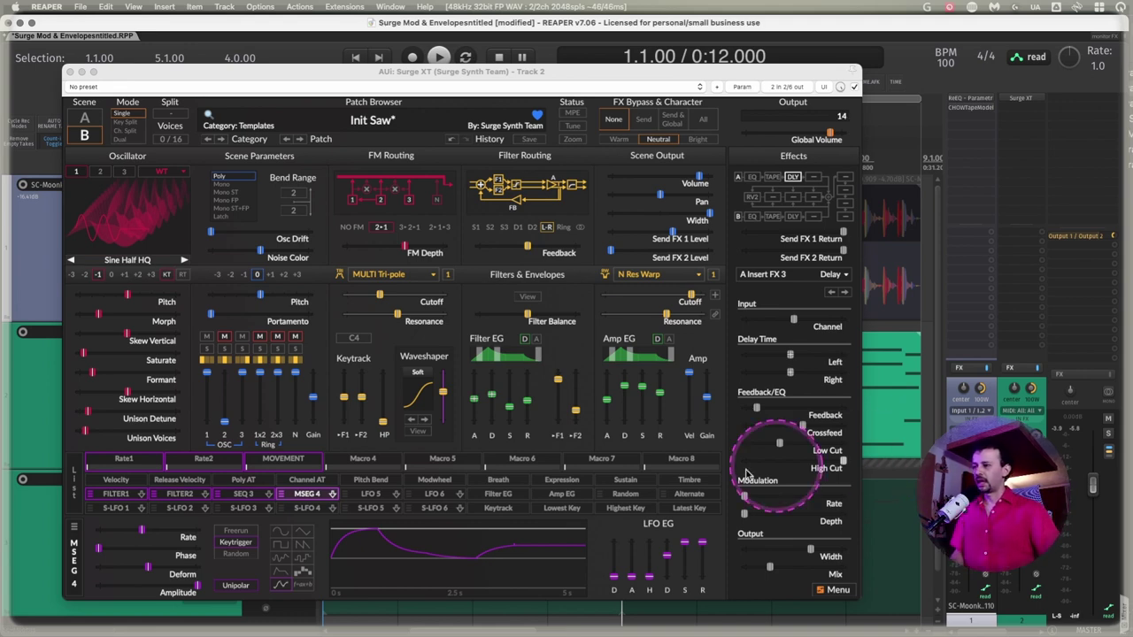
Examine the Amp EG's decay options and its digital/analog mode switch
{"action": "right_click", "coordinate": [624, 386]}
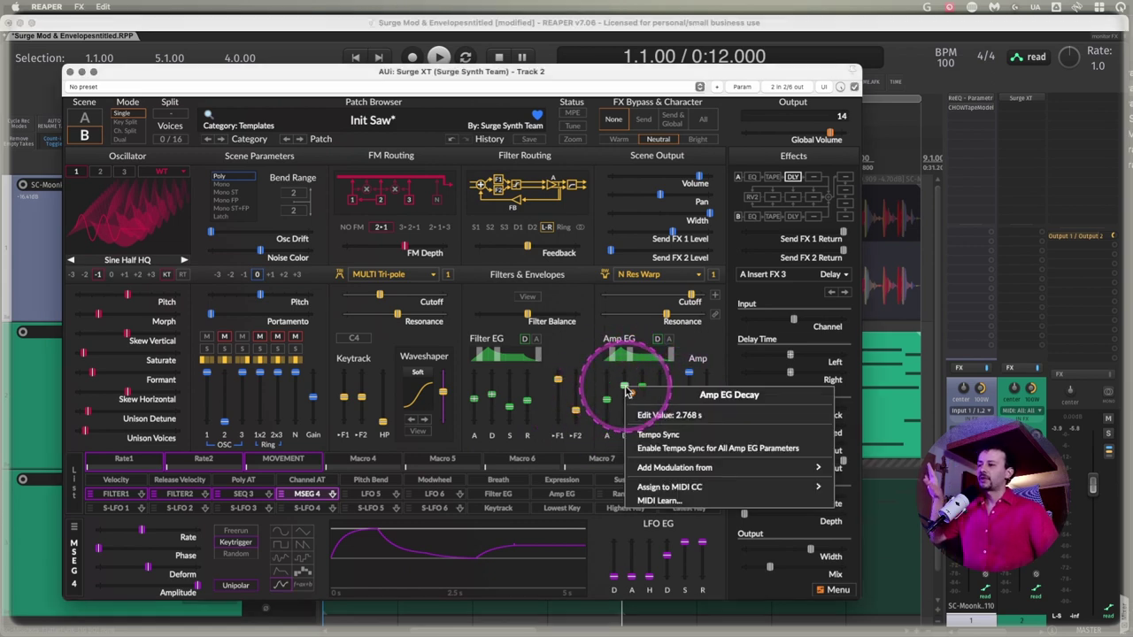
{"action": "left_click", "coordinate": [677, 387]}
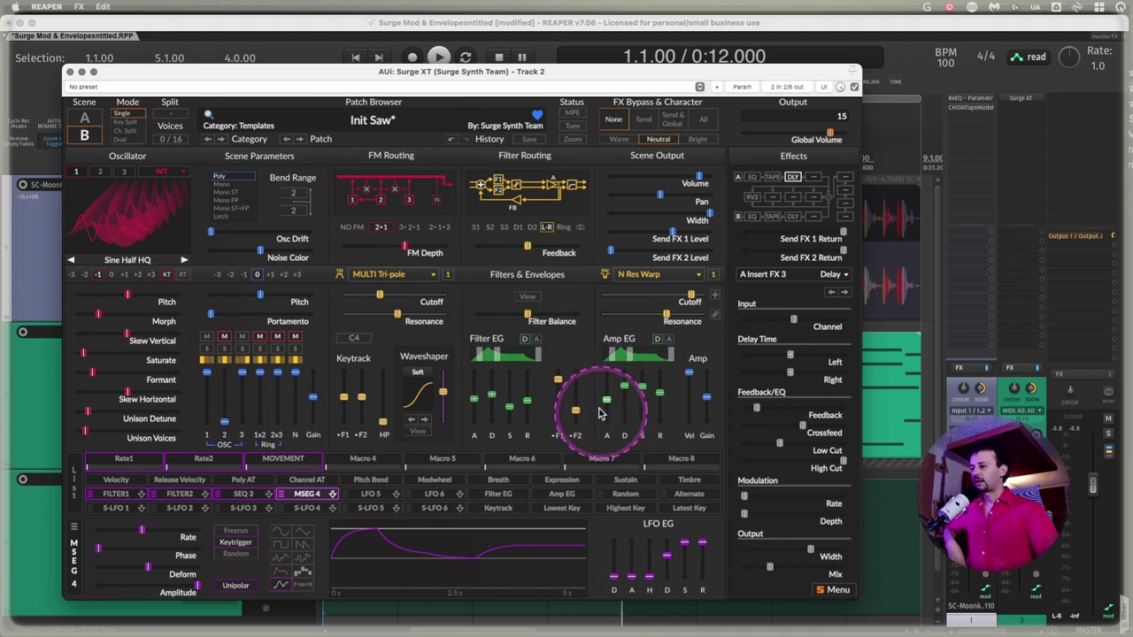
{"action": "mouse_move", "coordinate": [607, 403]}
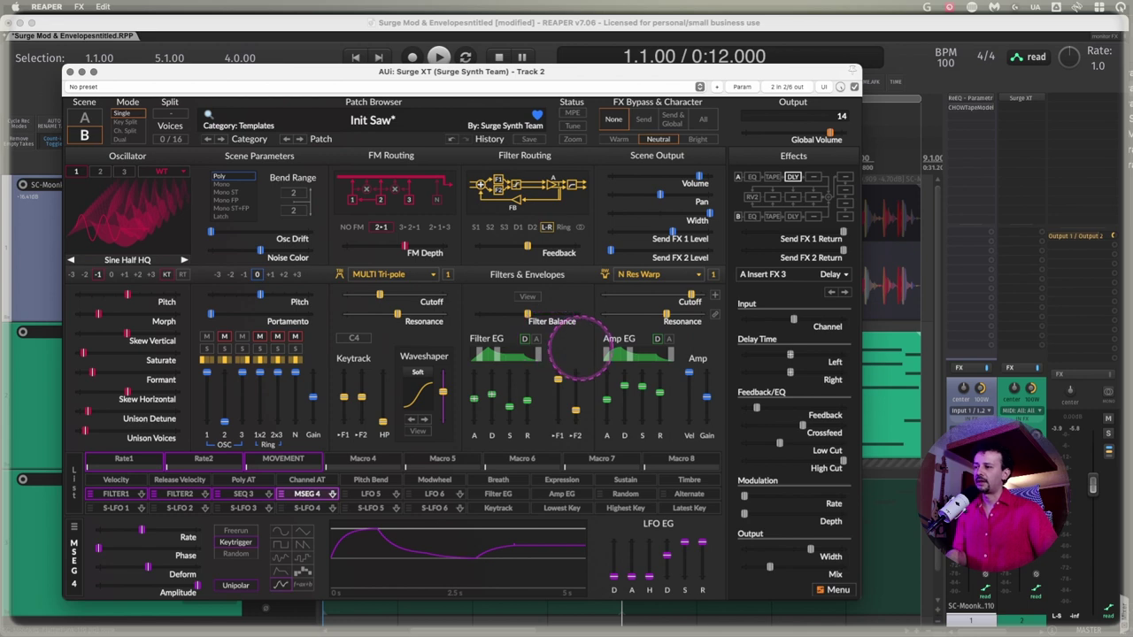
{"action": "left_click", "coordinate": [670, 340]}
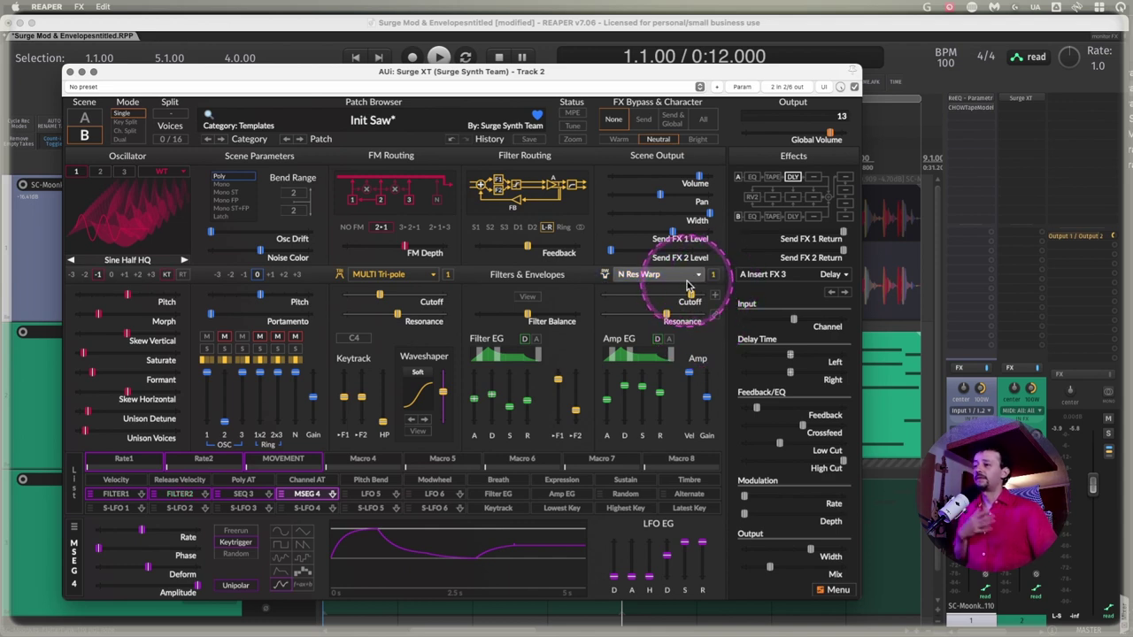
Examine the available types and subtypes for Filter 2
{"action": "left_click", "coordinate": [688, 285]}
{"action": "mouse_move", "coordinate": [715, 339]}
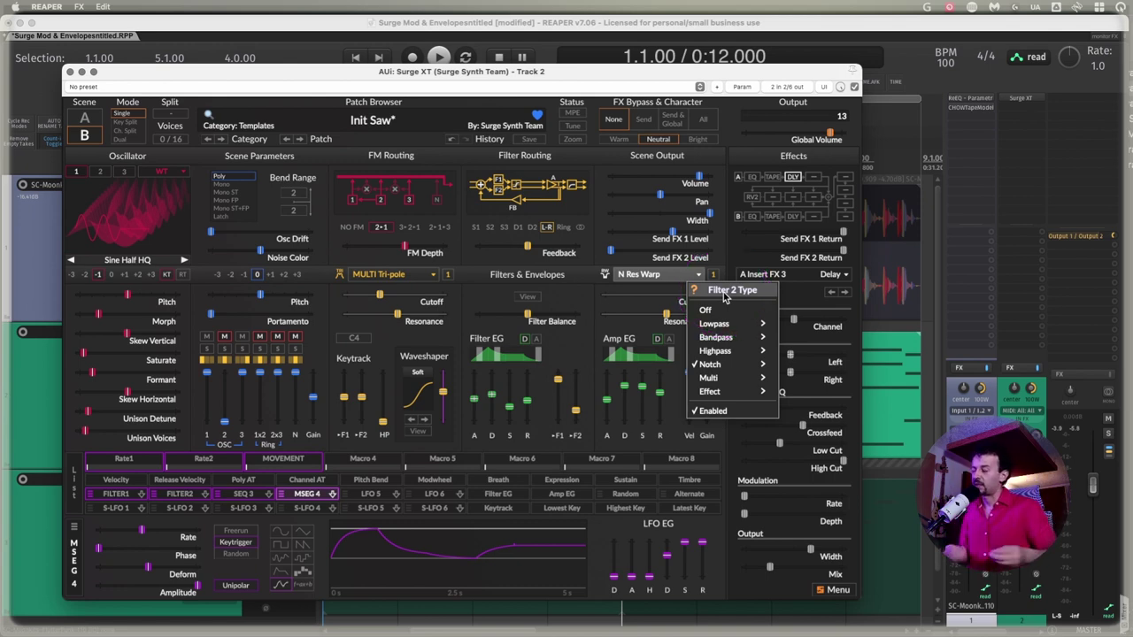
{"action": "left_click", "coordinate": [715, 278]}
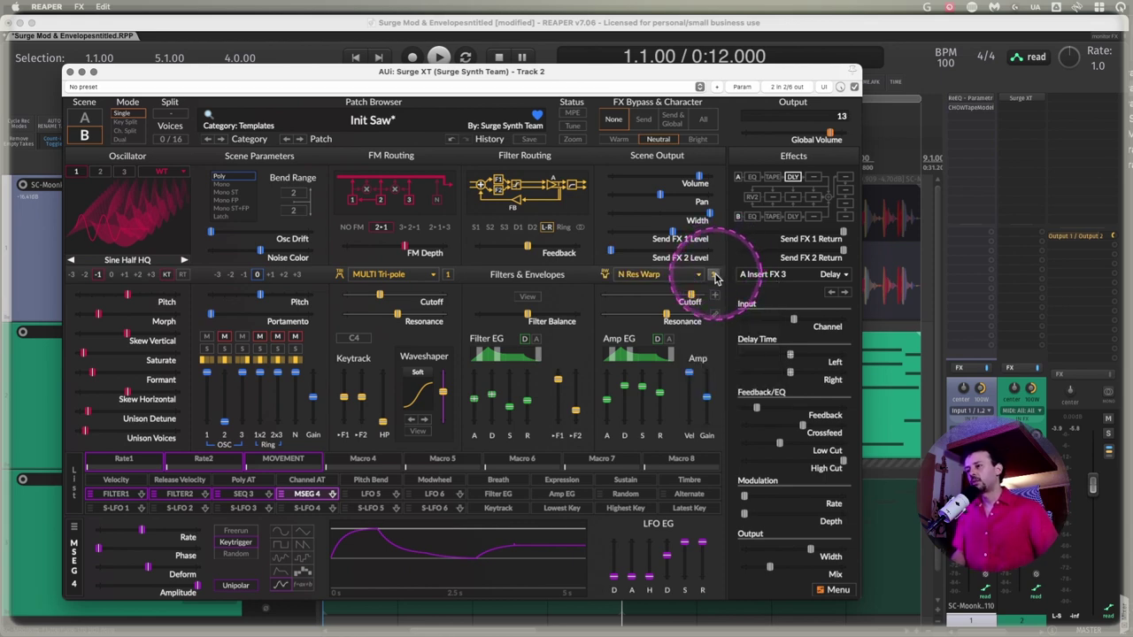
{"action": "left_click", "coordinate": [715, 278]}
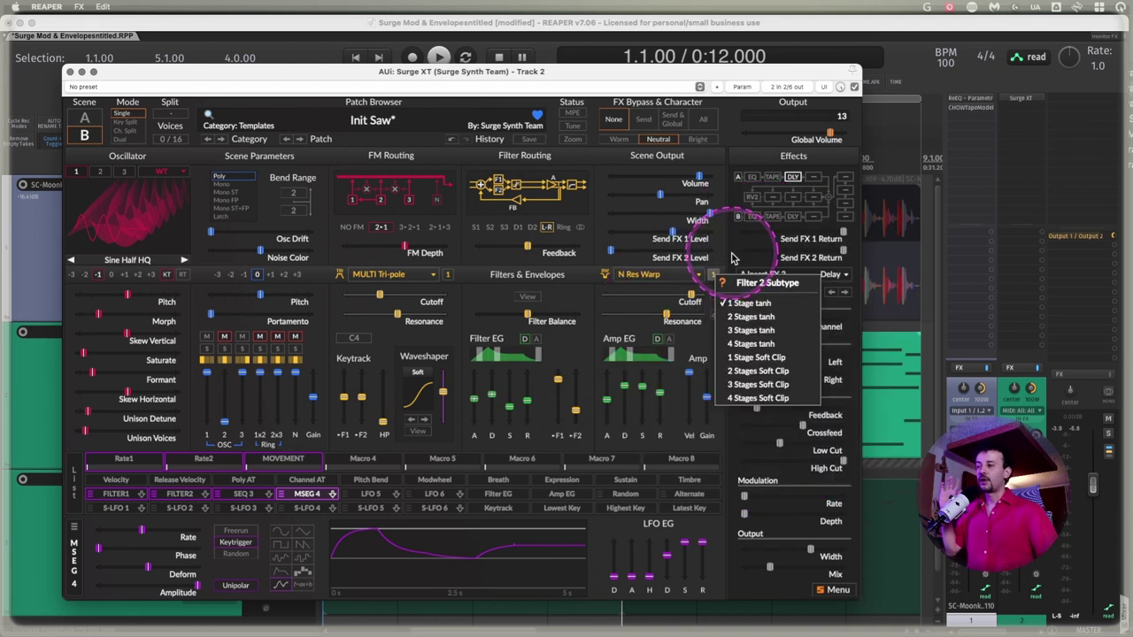
{"action": "left_click", "coordinate": [731, 257]}
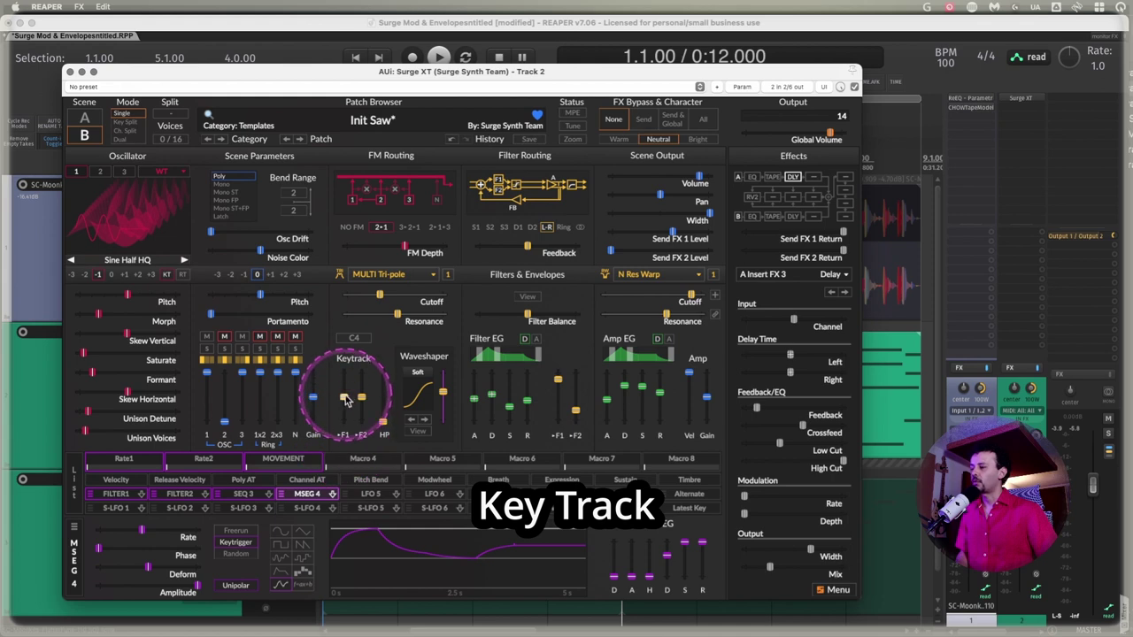
Try Filter 1's keytracking at its maximum and at about -100 %, and reset it to its default
{"action": "left_click_drag", "start_coordinate": [345, 397], "coordinate": [345, 372]}
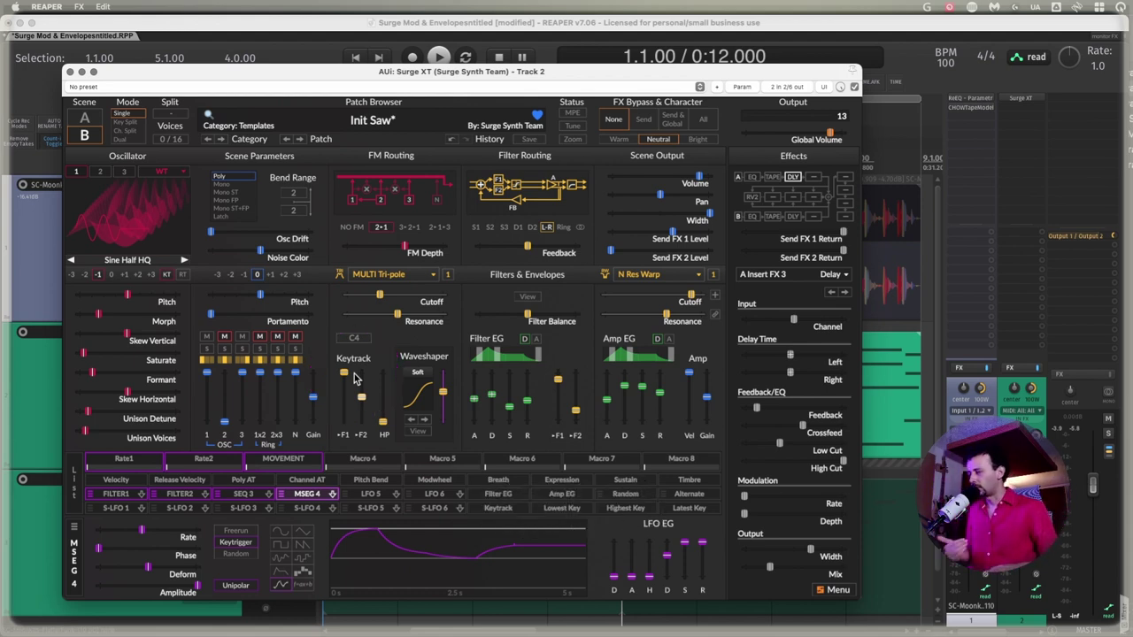
{"action": "left_click_drag", "start_coordinate": [354, 378], "coordinate": [385, 429]}
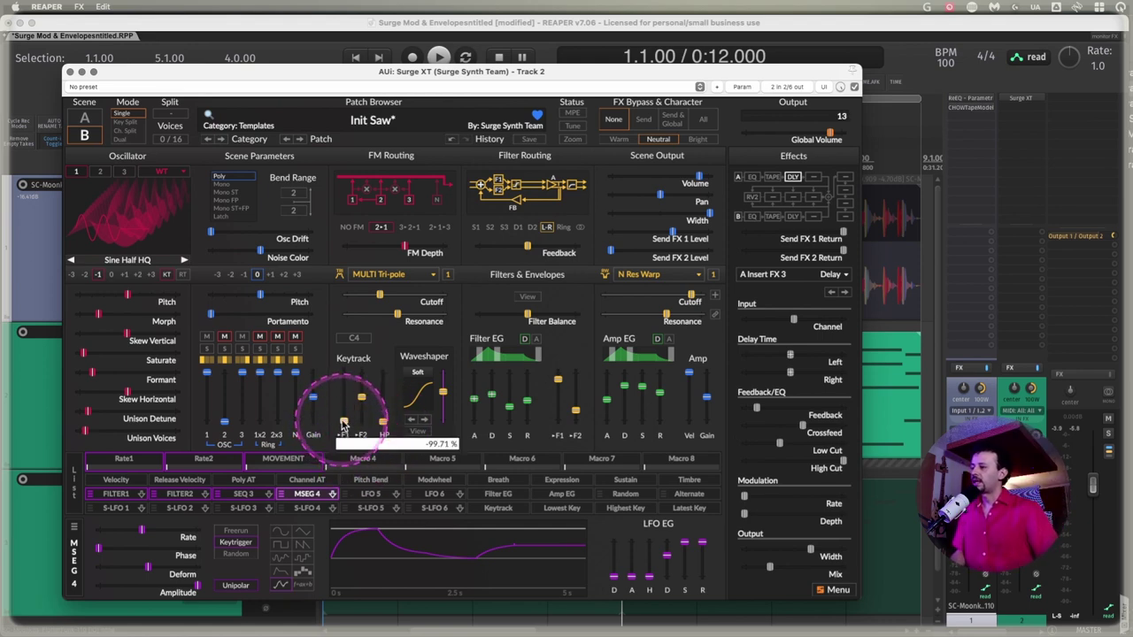
{"action": "double_click", "coordinate": [343, 423]}
{"action": "left_click_drag", "start_coordinate": [383, 423], "coordinate": [411, 588]}
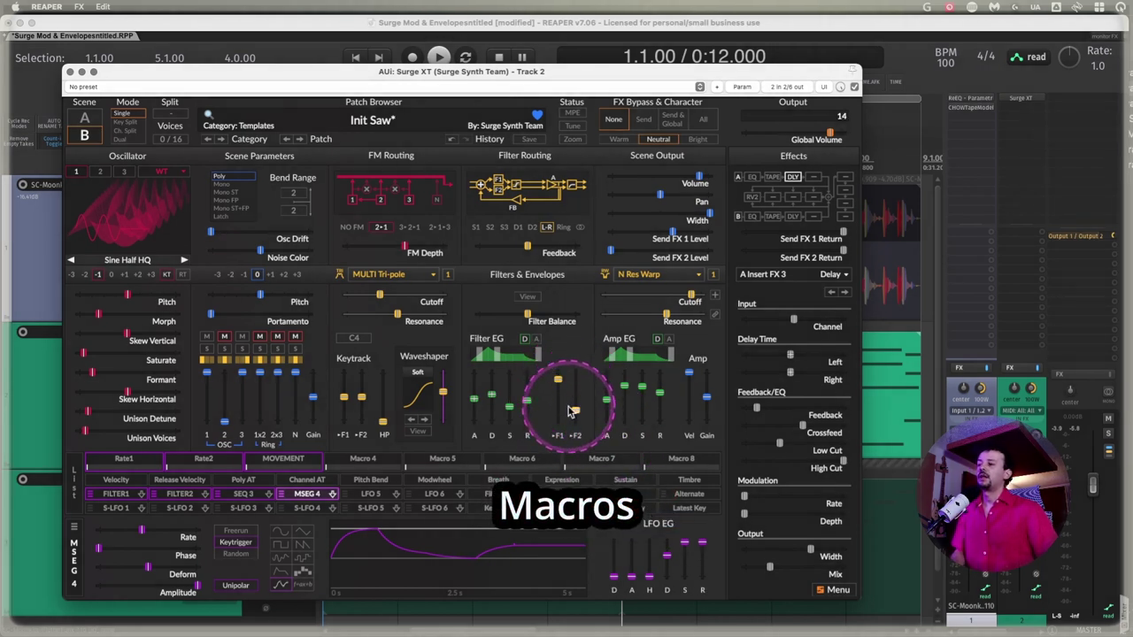
Try to add modulation from Macro 4 to Filter 1's Filter EG amount
{"action": "mouse_move", "coordinate": [573, 411]}
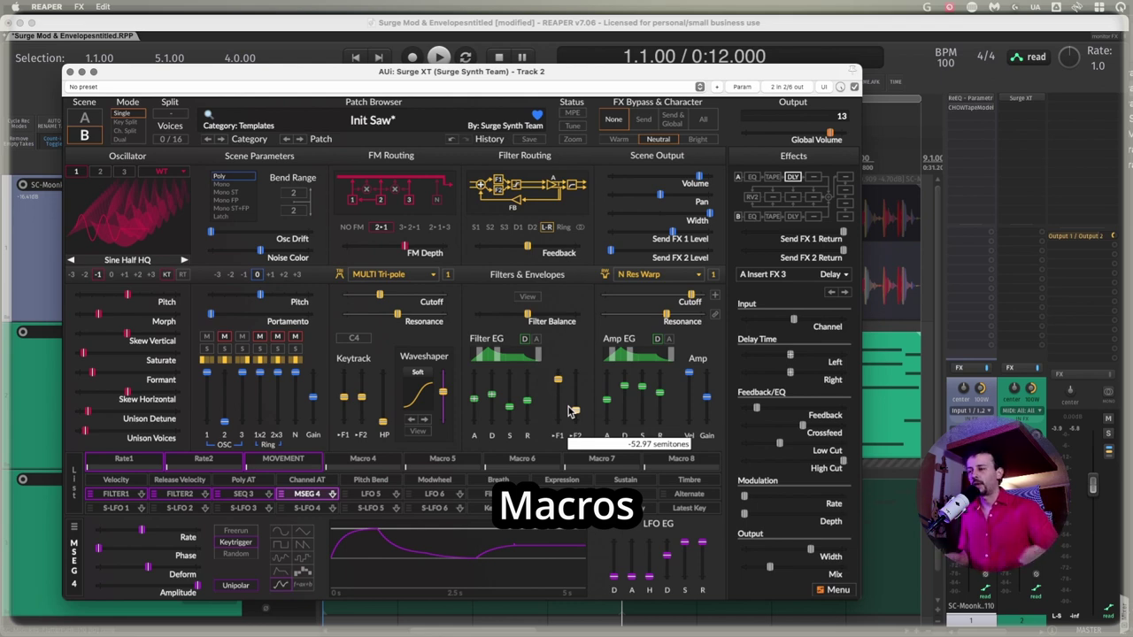
{"action": "right_click", "coordinate": [559, 381]}
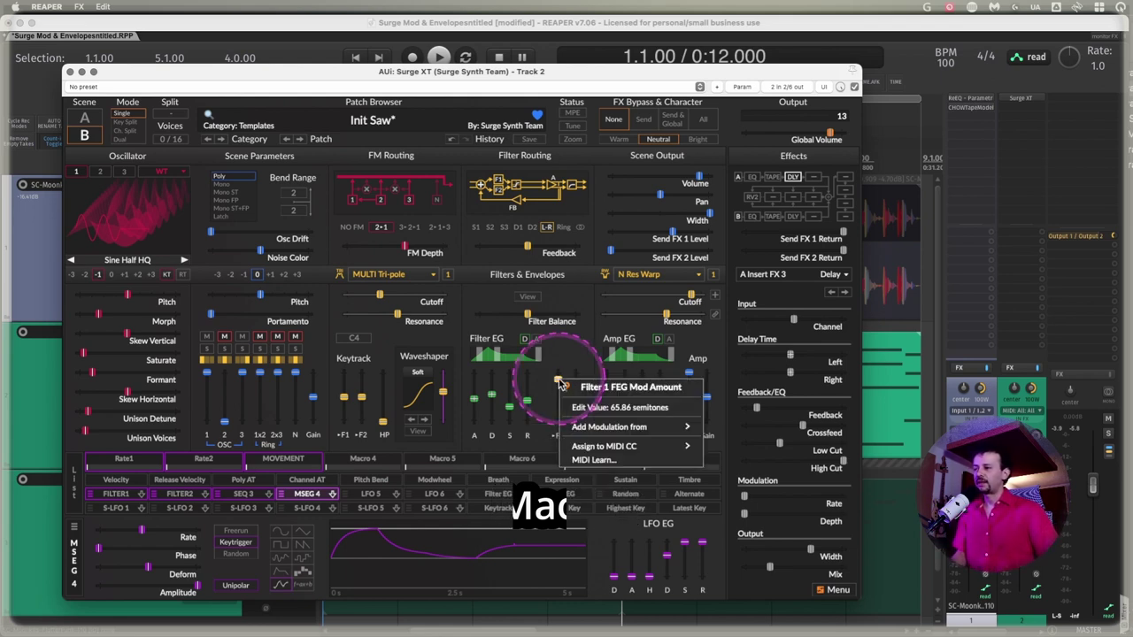
{"action": "left_click", "coordinate": [623, 428]}
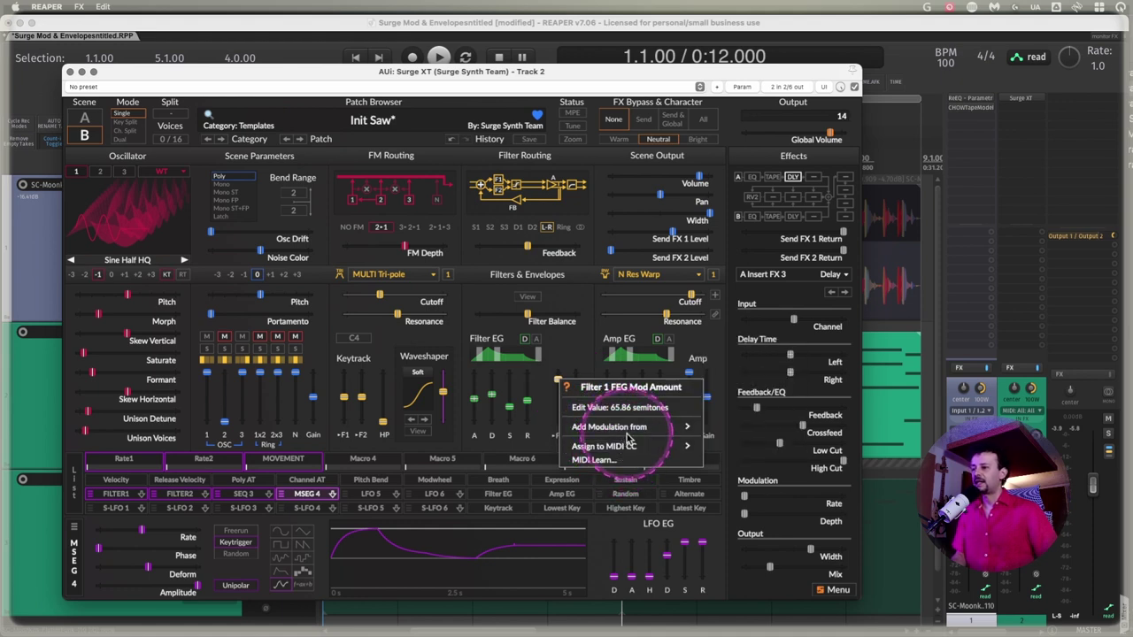
{"action": "left_click", "coordinate": [746, 359]}
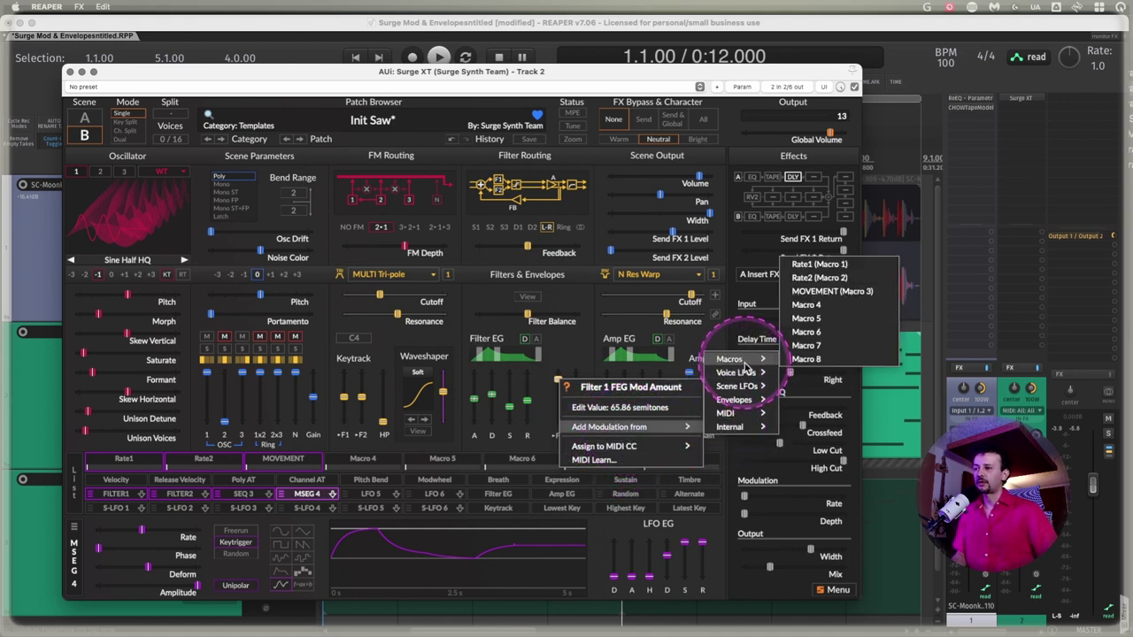
{"action": "left_click", "coordinate": [830, 306]}
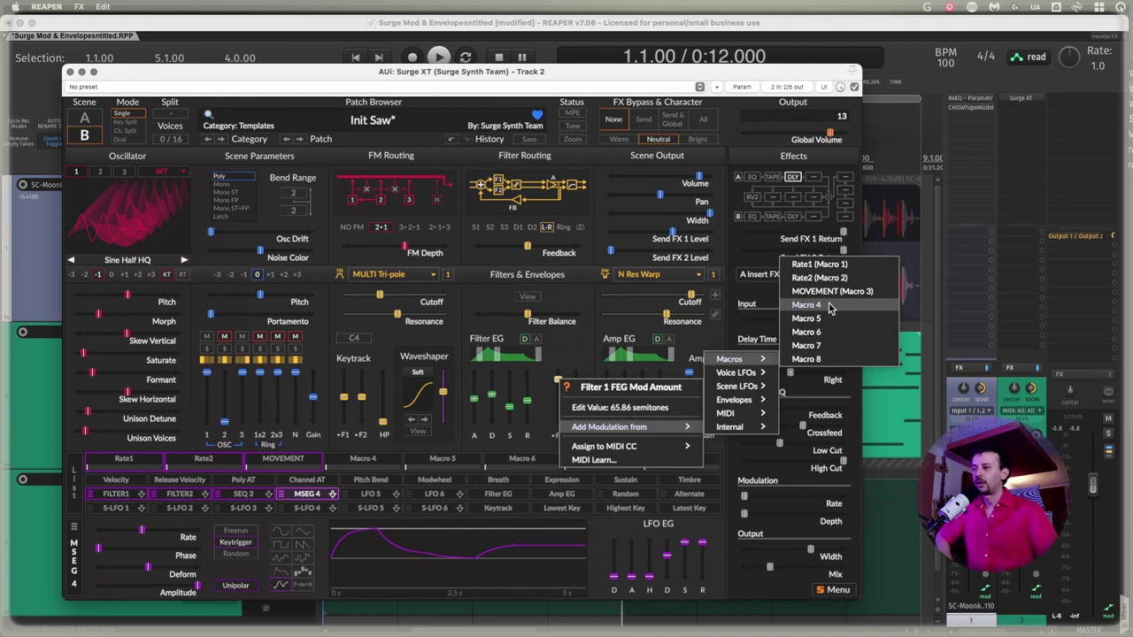
{"action": "left_click", "coordinate": [806, 305]}
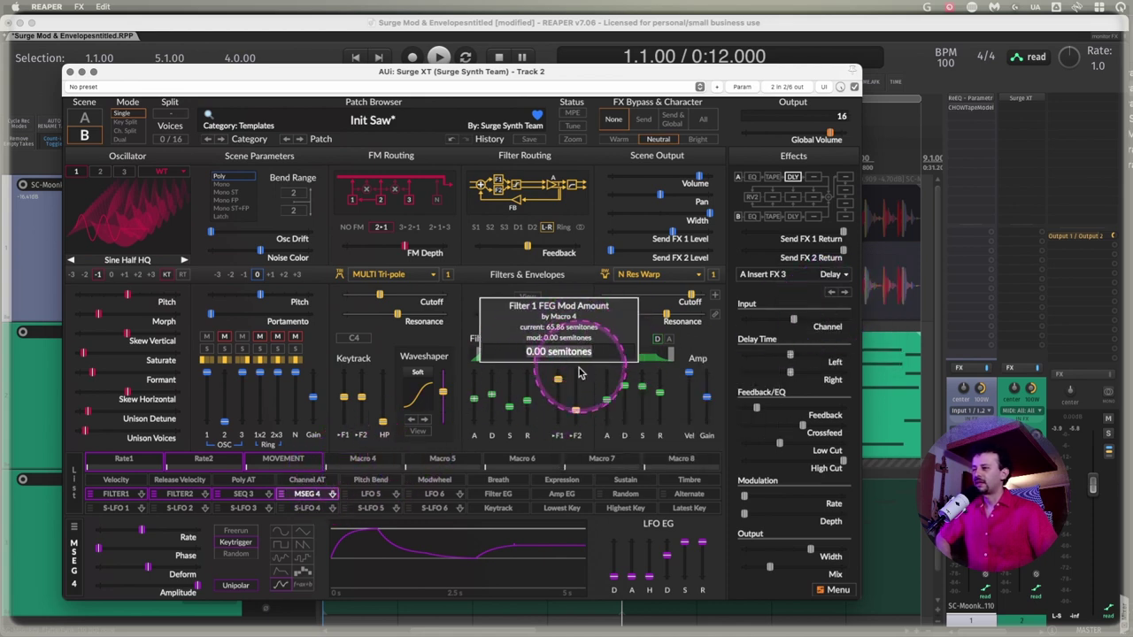
Rename Macro 4 as FILTERENV
{"action": "left_click", "coordinate": [367, 460]}
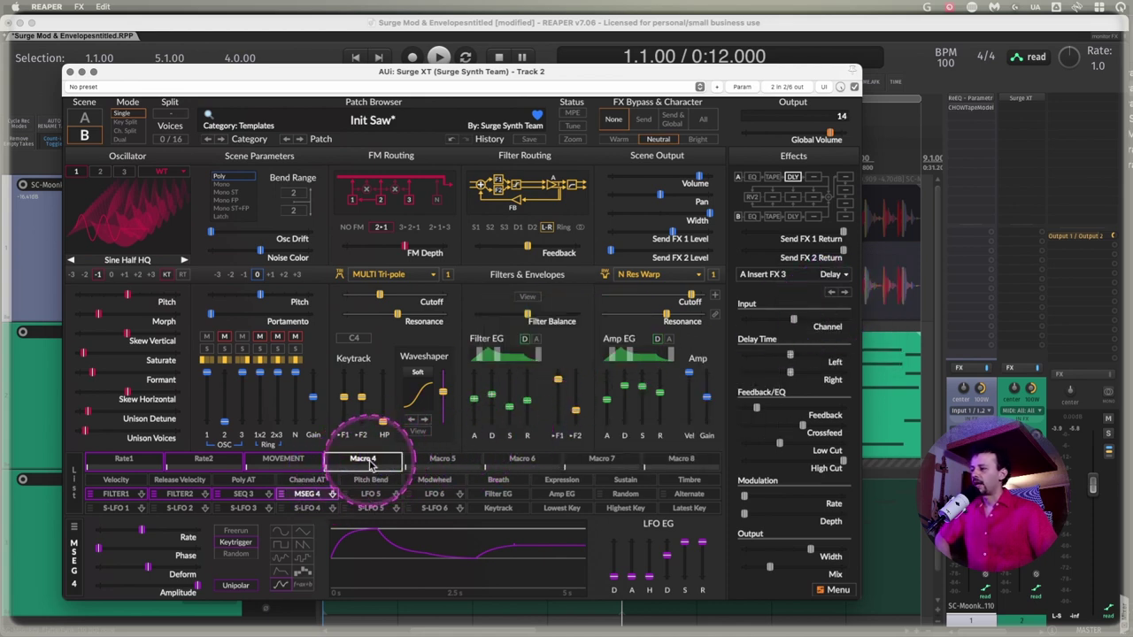
{"action": "double_click", "coordinate": [370, 462]}
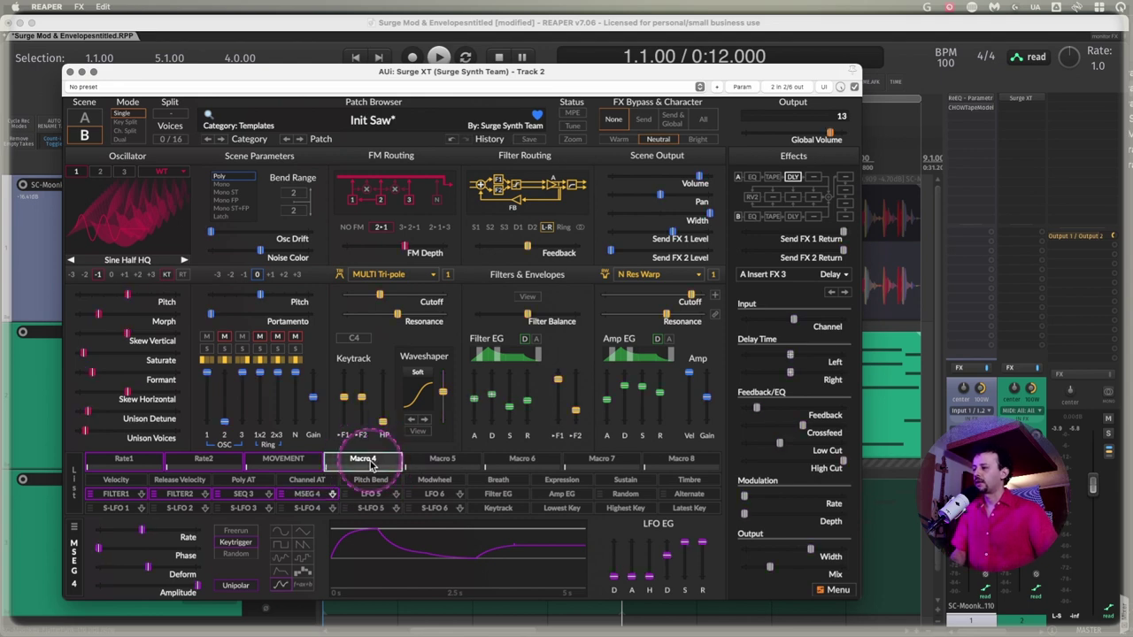
{"action": "type", "text": "FILTERENV"}
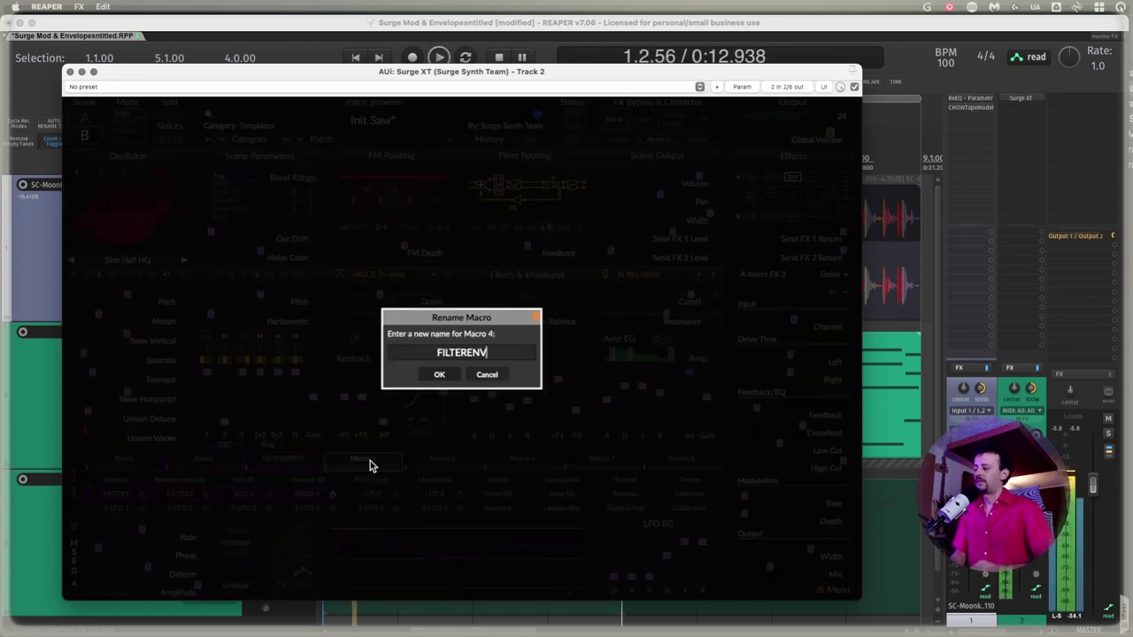
{"action": "left_click", "coordinate": [435, 374]}
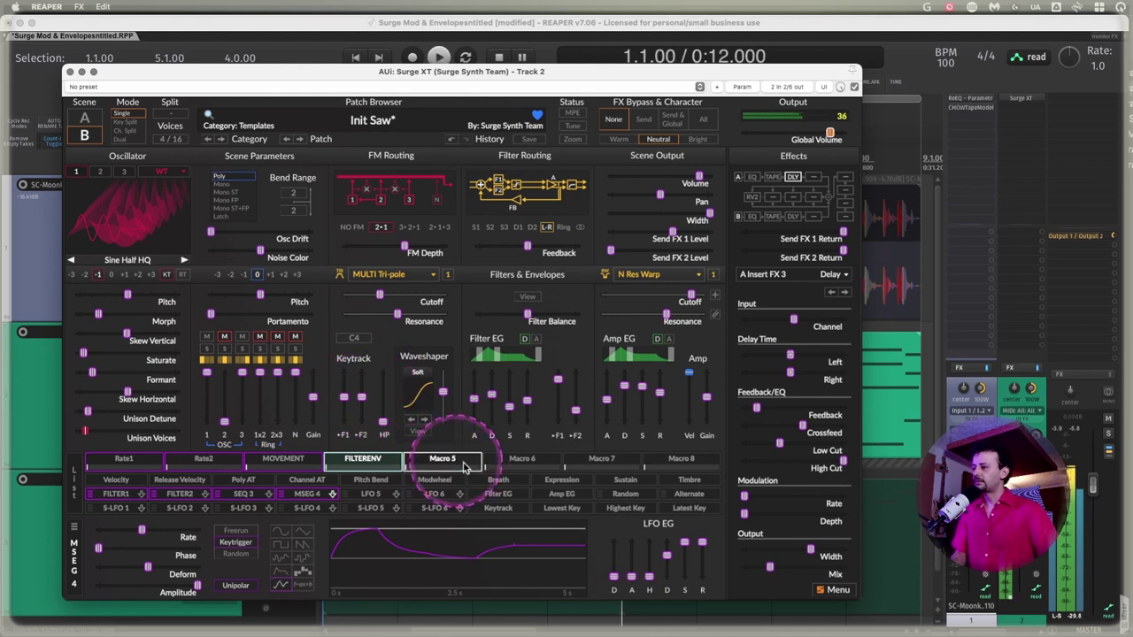
Insert an underscore into Macro 4's name so that it reads FILTER_ENV
{"action": "double_click", "coordinate": [361, 459]}
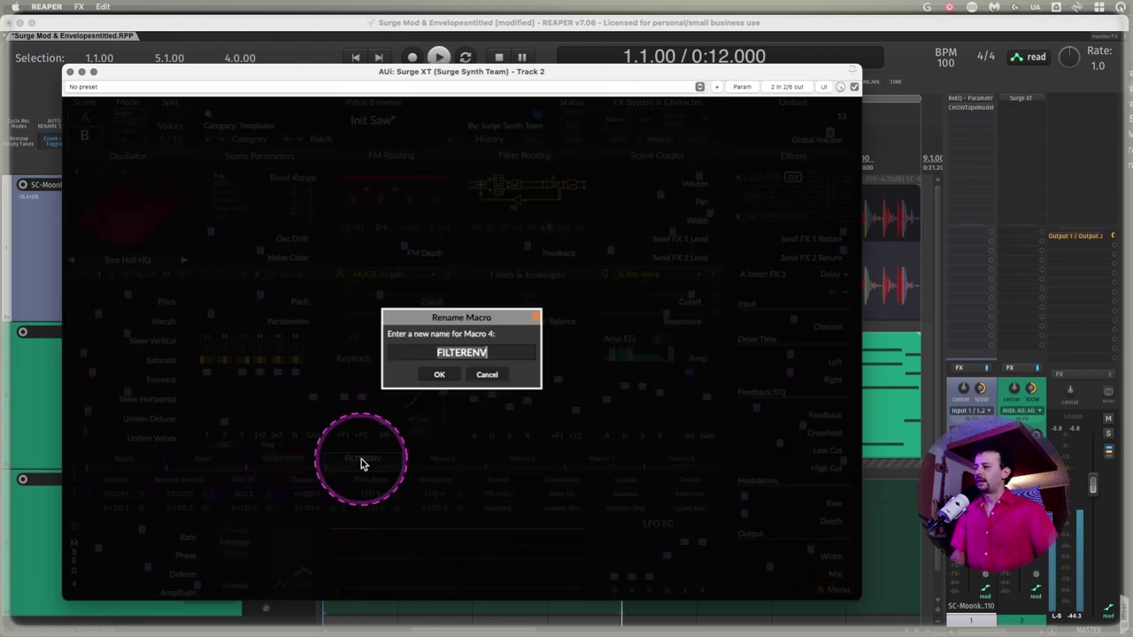
{"action": "key", "text": "Left"}
{"action": "key", "text": "Left"}
{"action": "key", "text": "Left"}
{"action": "type", "text": "_"}
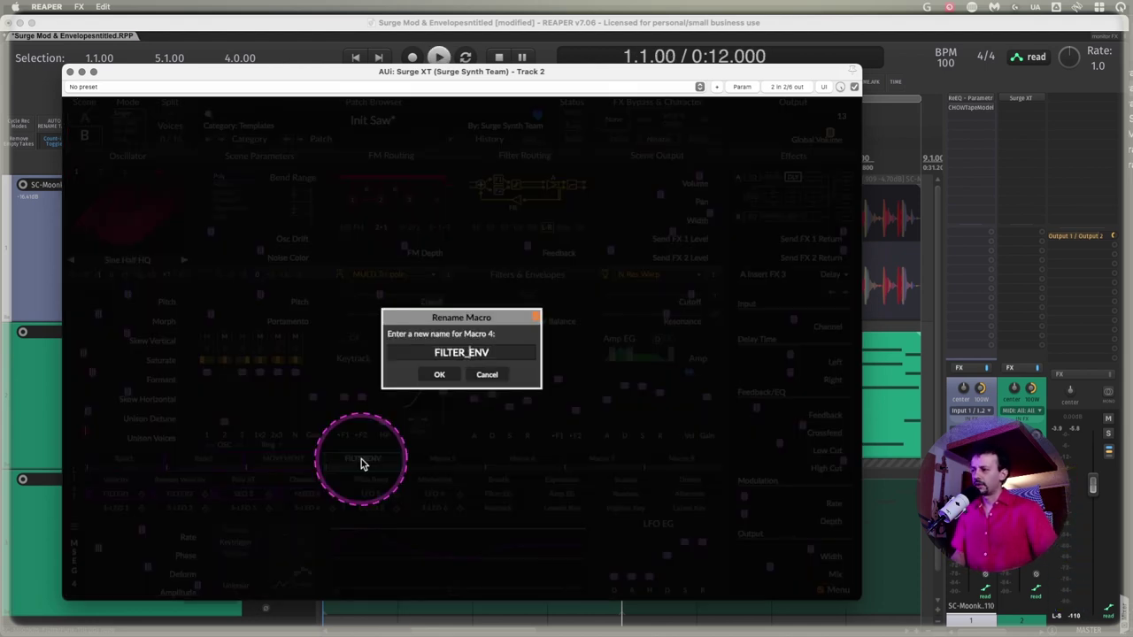
{"action": "left_click", "coordinate": [436, 375]}
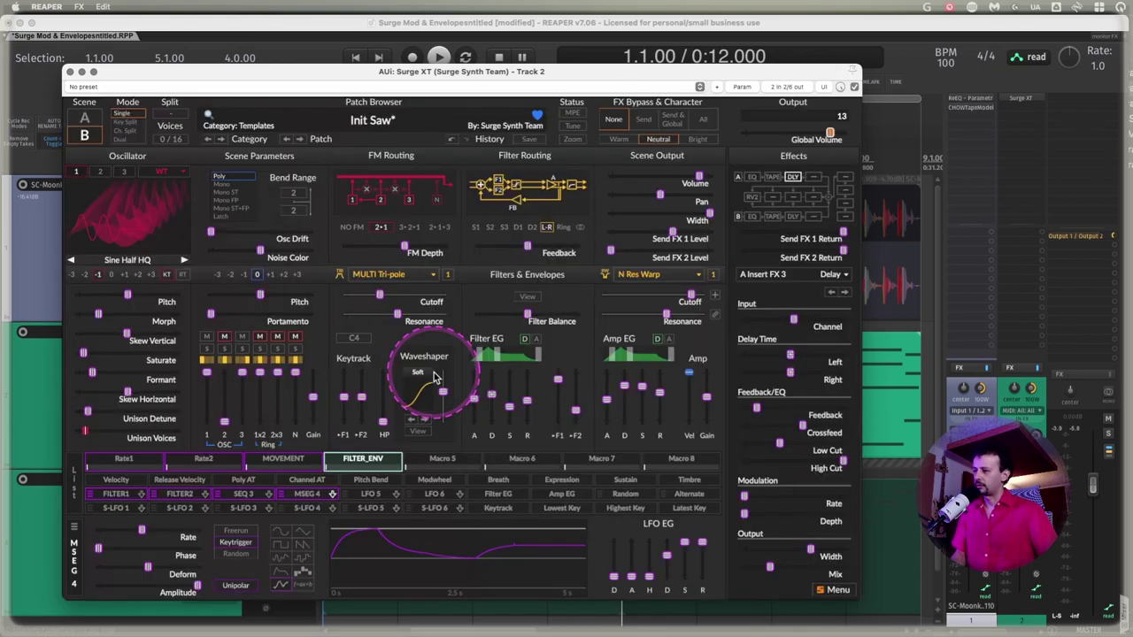
{"action": "double_click", "coordinate": [374, 466]}
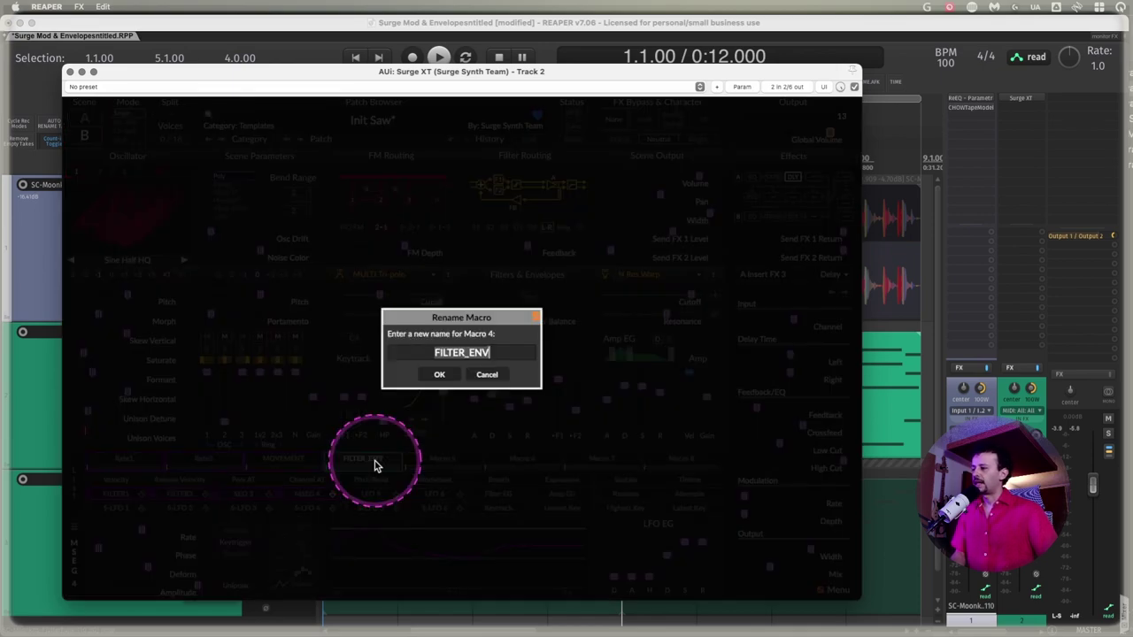
{"action": "key", "text": "Escape"}
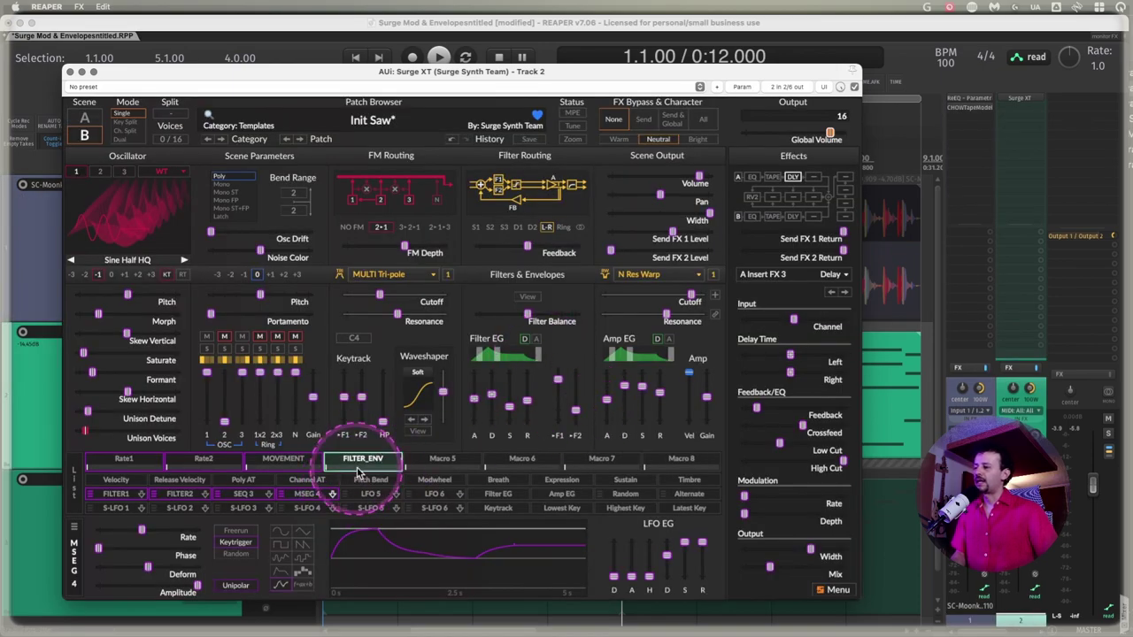
Try a negative FILTER_ENV modulation on Filter 1's Filter EG amount and clear it
{"action": "left_click", "coordinate": [366, 461]}
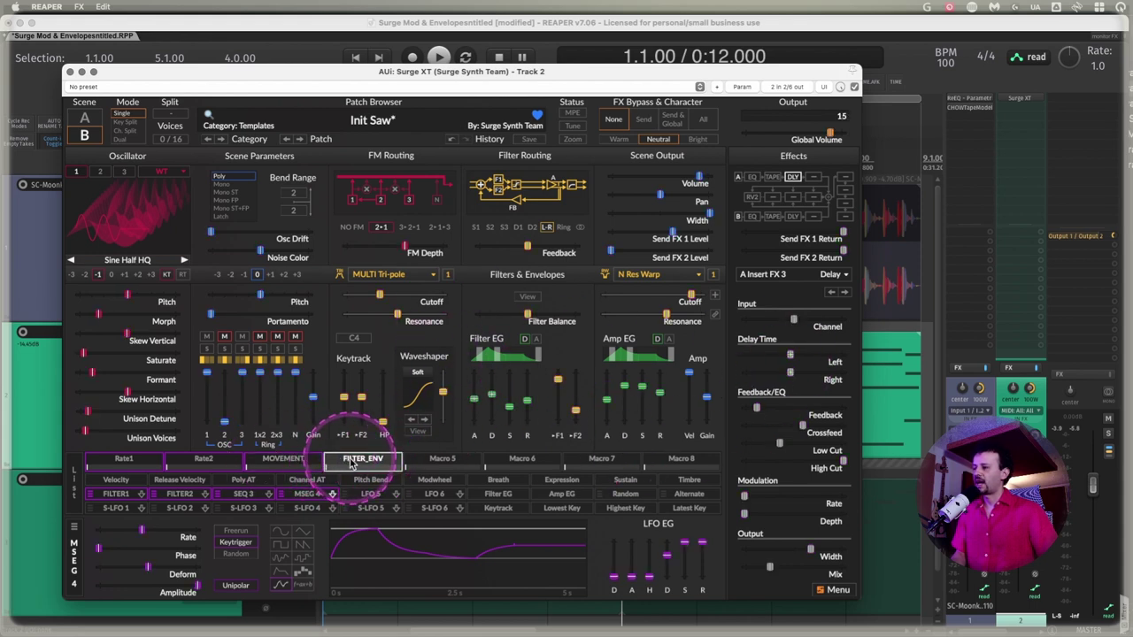
{"action": "left_click", "coordinate": [371, 462]}
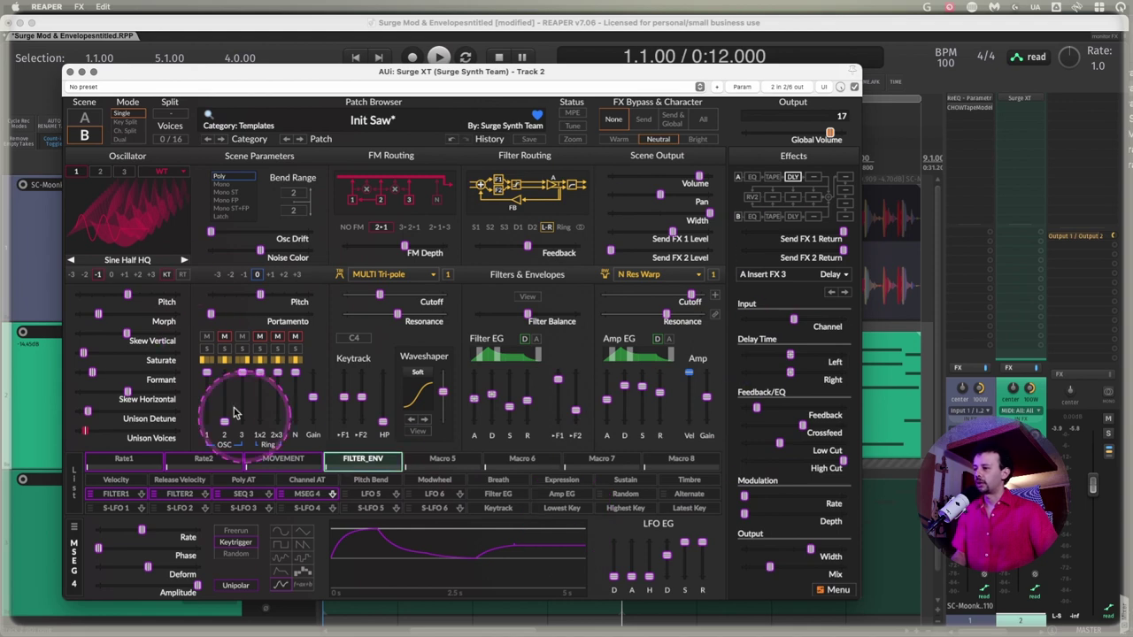
{"action": "left_click_drag", "start_coordinate": [558, 386], "coordinate": [558, 520]}
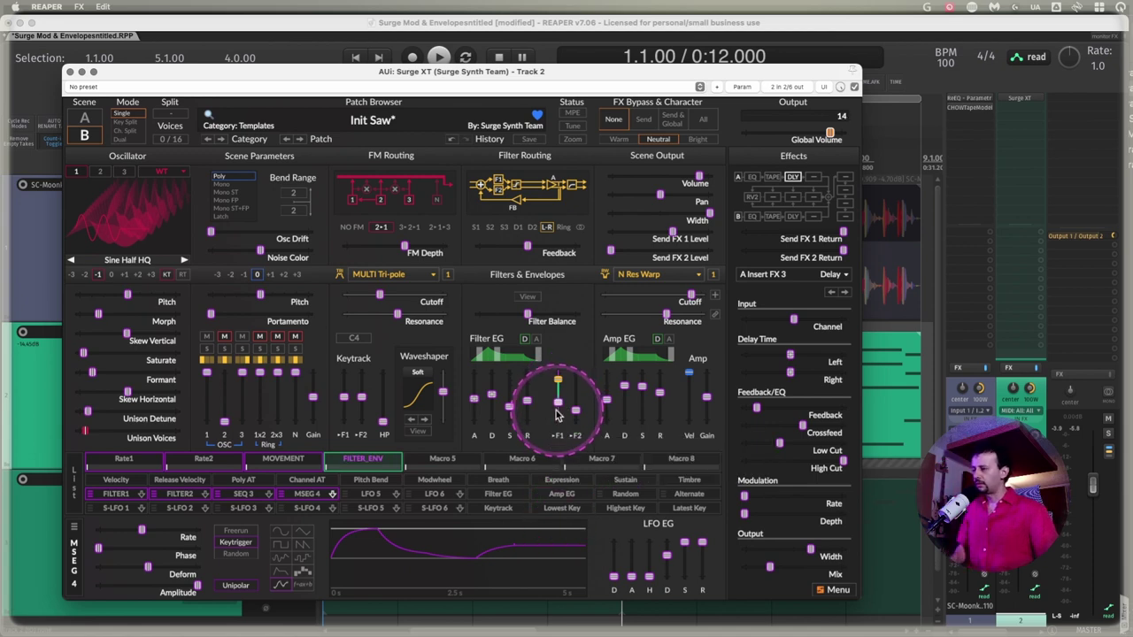
{"action": "double_click", "coordinate": [557, 402]}
{"action": "left_click", "coordinate": [401, 460]}
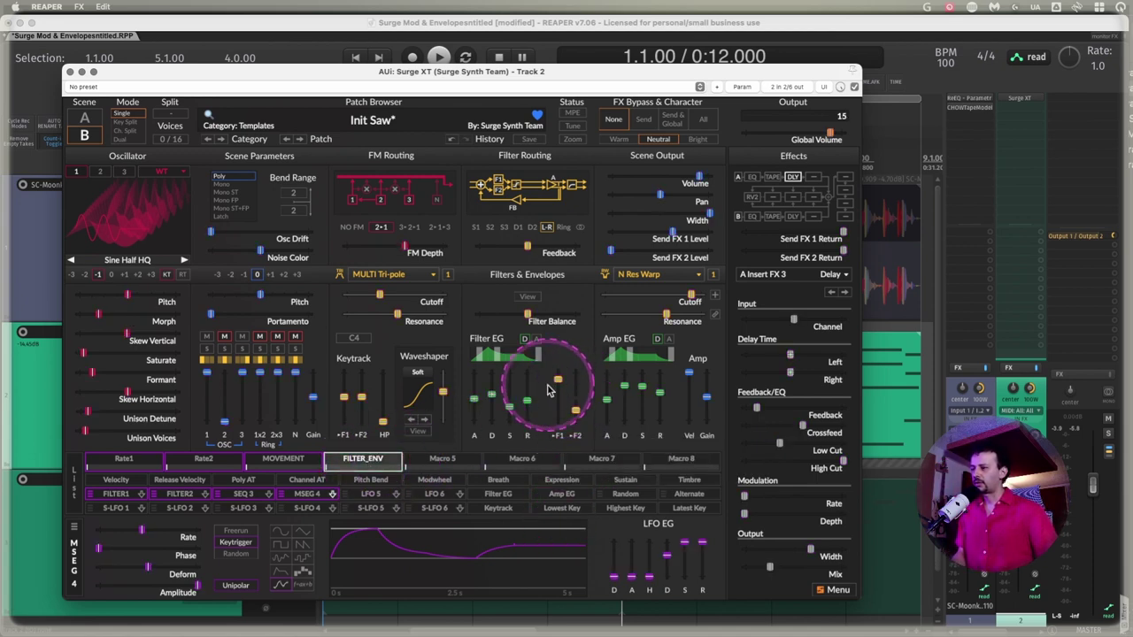
Zero both Filter EG amounts and assign FILTER_ENV to modulate Filter 1's amount positively and Filter 2's negatively
{"action": "left_click", "coordinate": [363, 458]}
{"action": "left_click_drag", "start_coordinate": [555, 399], "coordinate": [559, 384]}
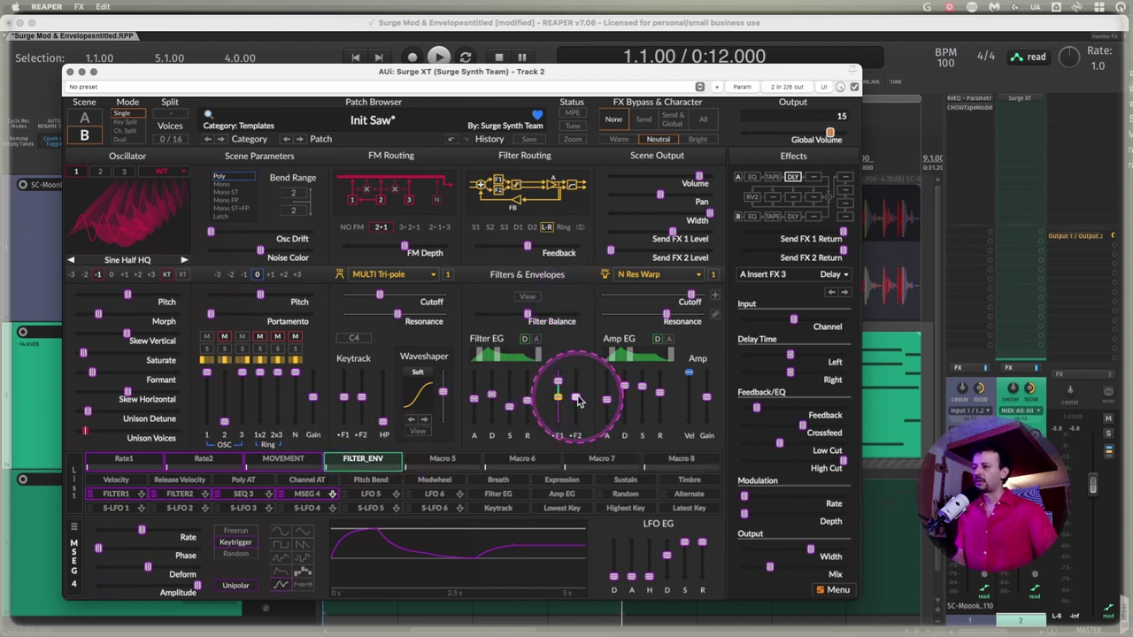
{"action": "left_click_drag", "start_coordinate": [575, 384], "coordinate": [581, 416]}
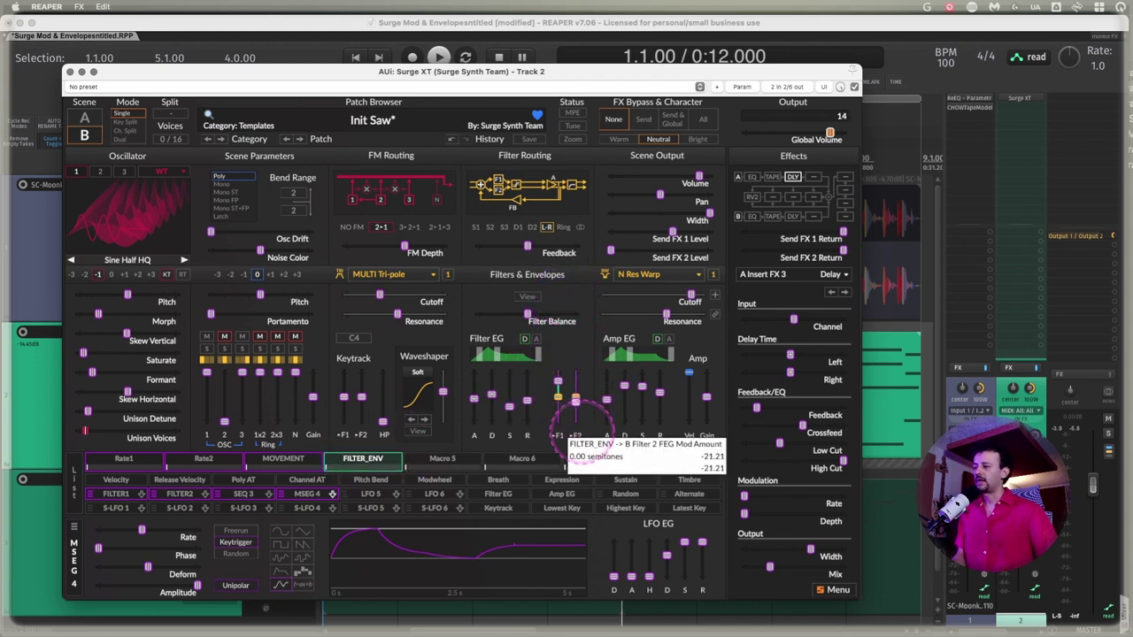
{"action": "left_click", "coordinate": [364, 459]}
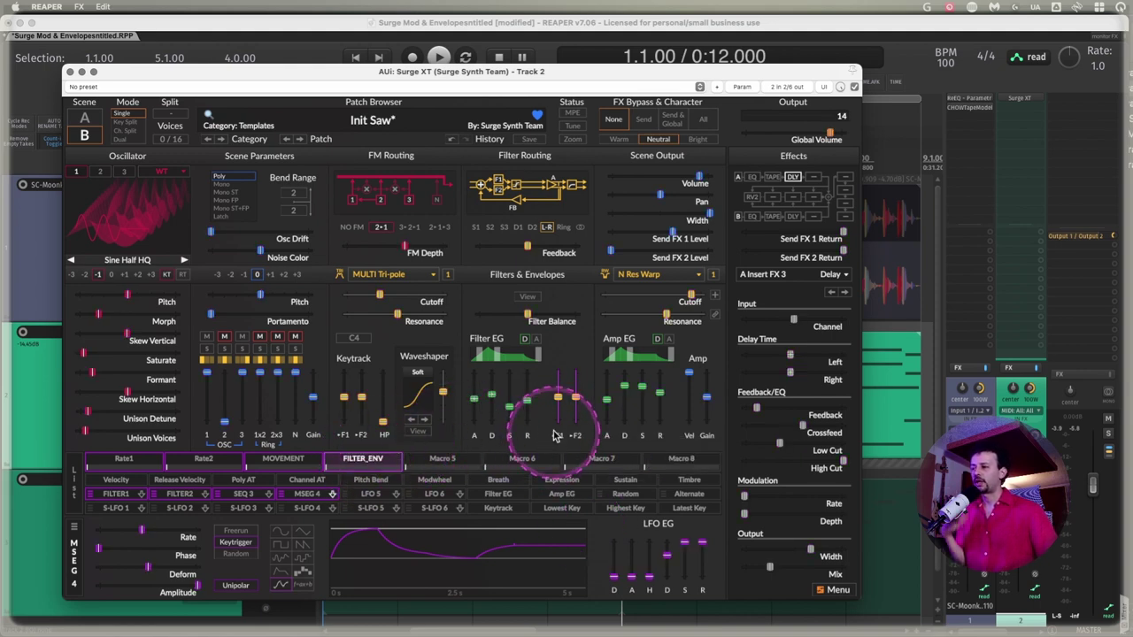
Raise the FILTER_ENV macro to nearly full and examine the modulated Filter EG amounts of both filters
{"action": "key", "text": "alt+a"}
{"action": "mouse_move", "coordinate": [571, 405]}
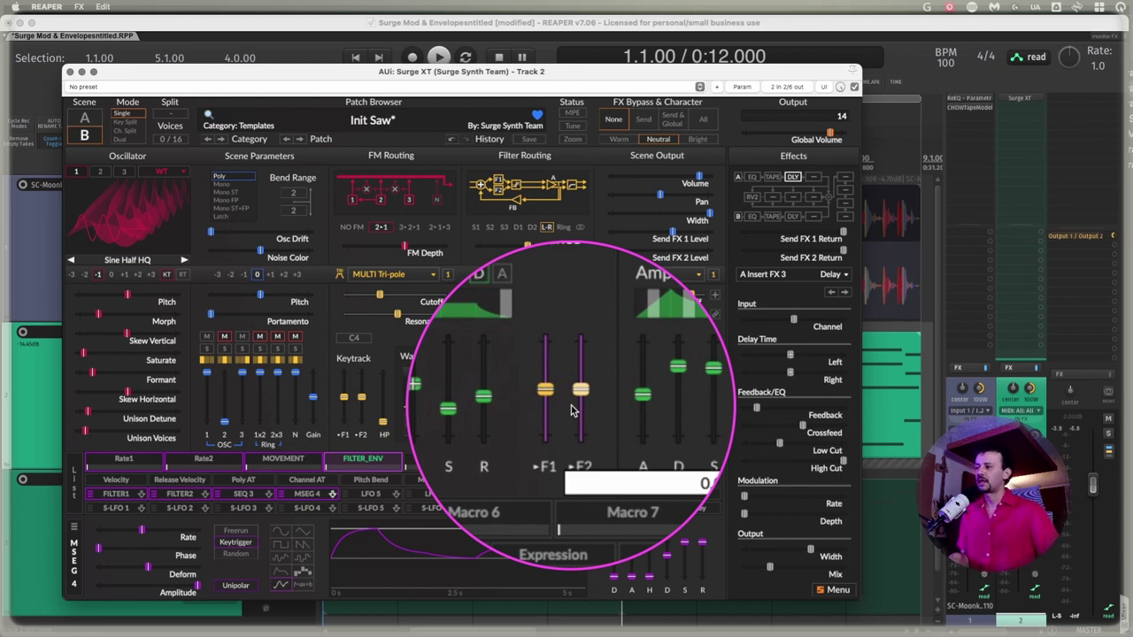
{"action": "key", "text": "alt+a"}
{"action": "left_click_drag", "start_coordinate": [350, 465], "coordinate": [363, 466]}
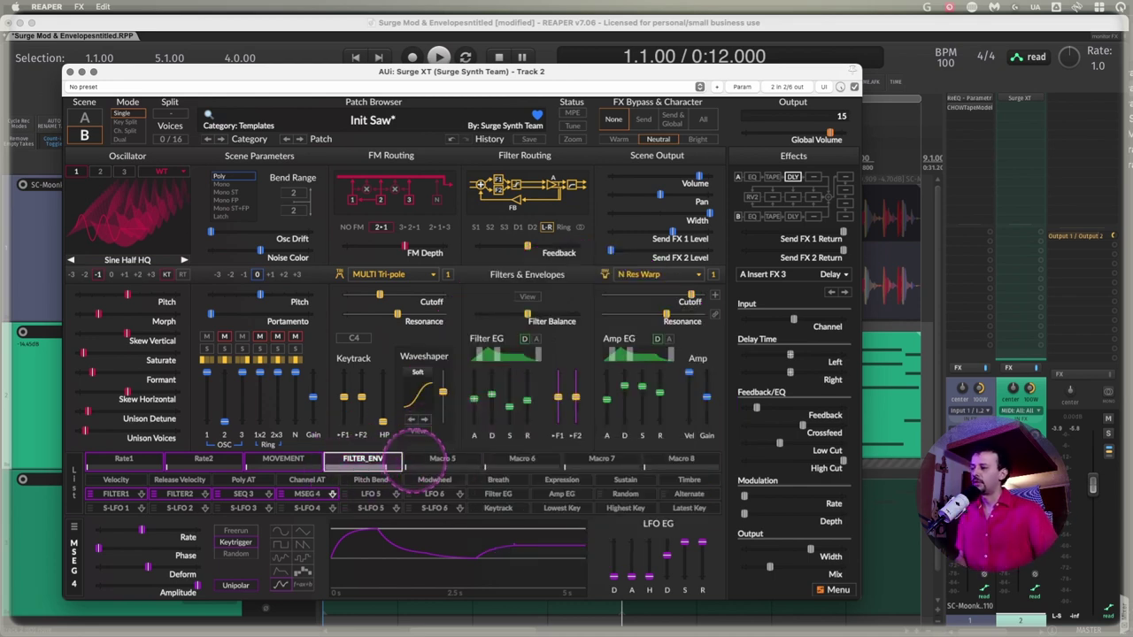
{"action": "key", "text": "alt+a"}
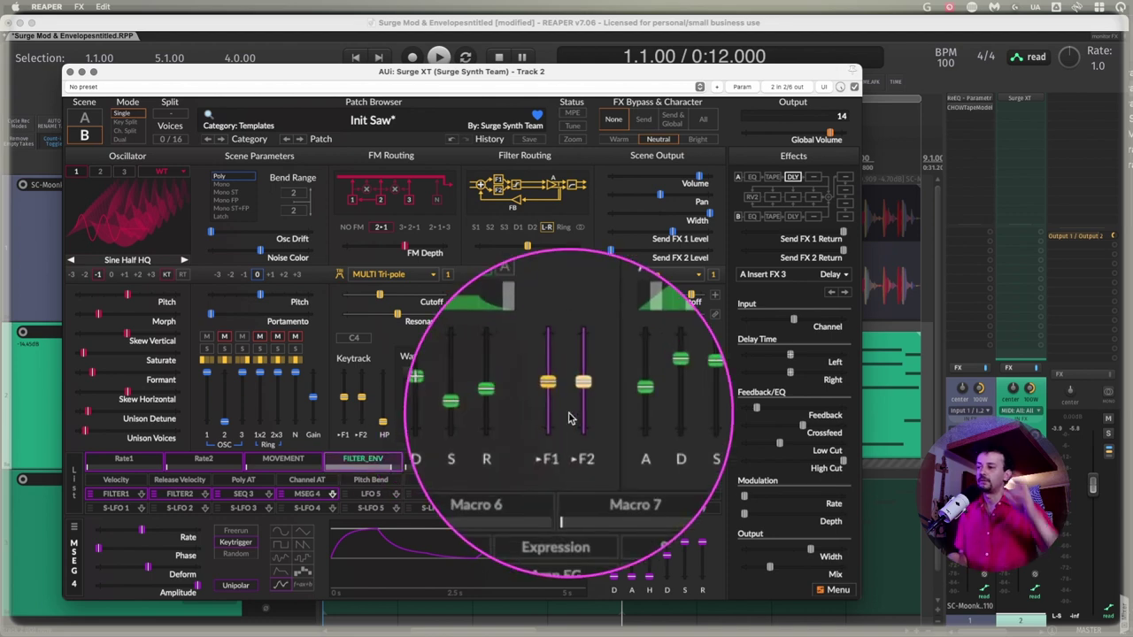
{"action": "mouse_move", "coordinate": [571, 419]}
{"action": "key", "text": "alt+a"}
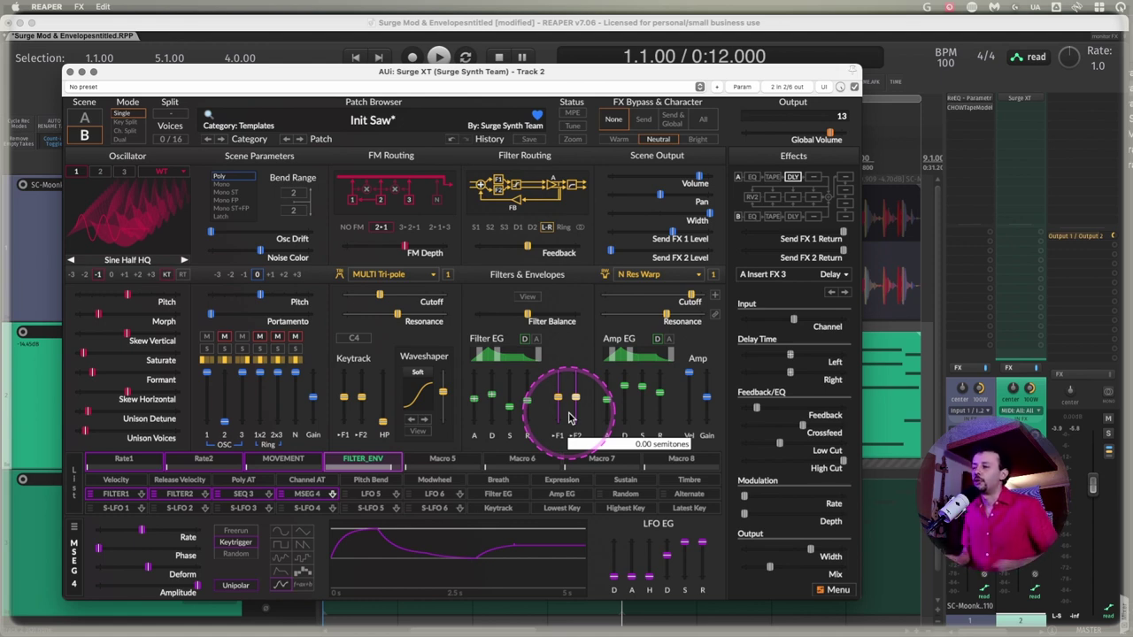
Set FILTER_ENV's modulation of Filter 1's Filter EG amount to about +76.6 semitones and turn the macro back to zero
{"action": "left_click", "coordinate": [375, 462]}
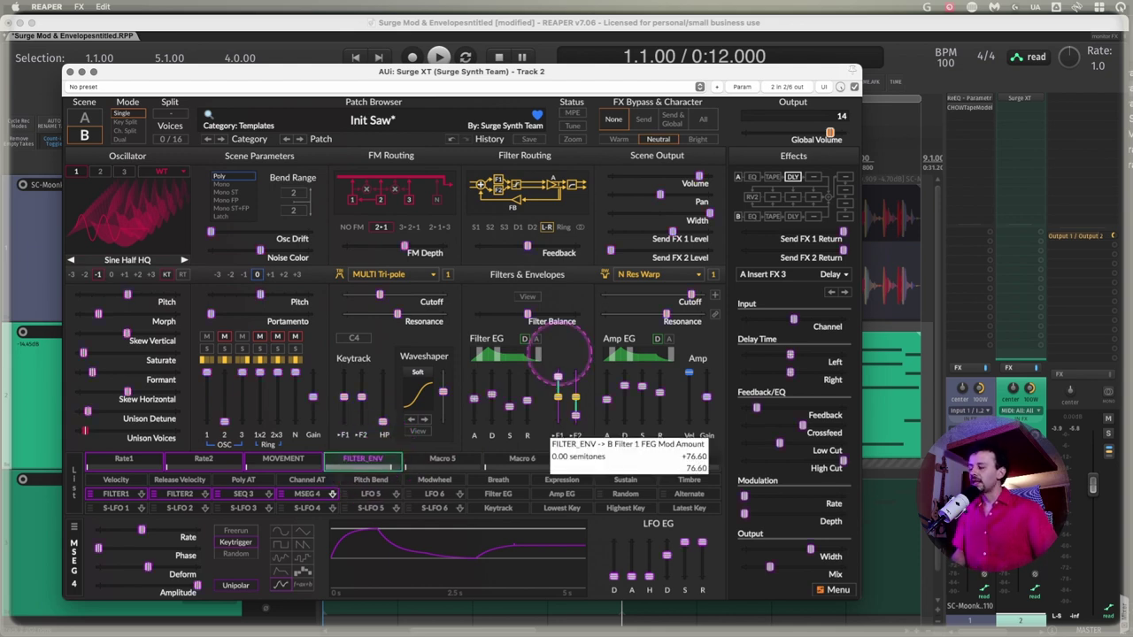
{"action": "left_click", "coordinate": [380, 462]}
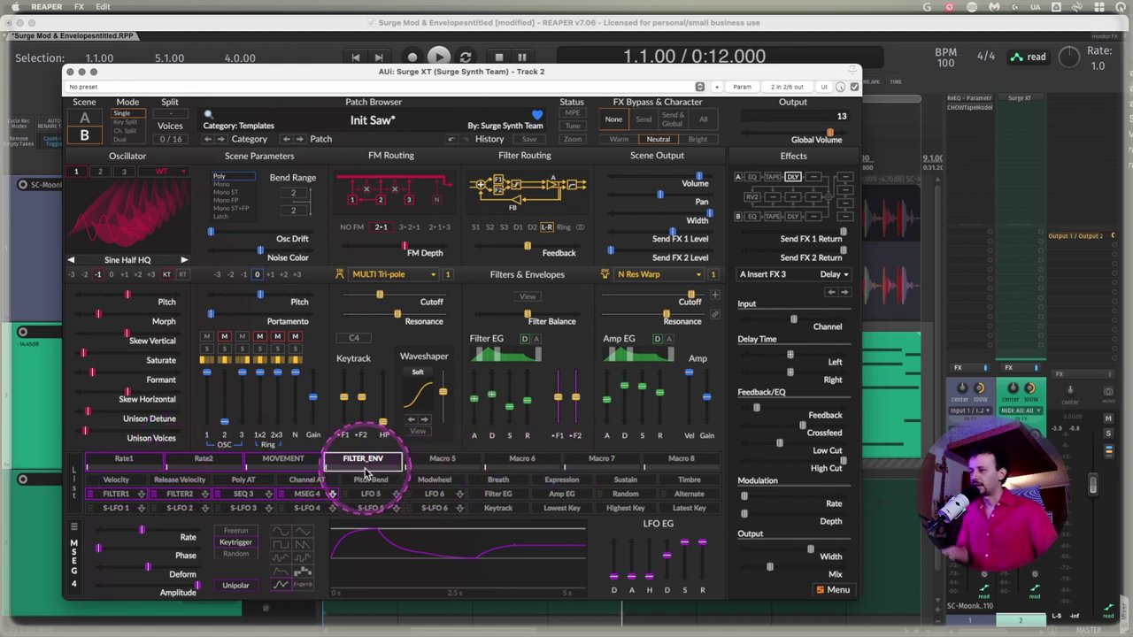
Play the project to audition the patch with the FILTER_ENV macro at zero, and stop playback
{"action": "key", "text": "space"}
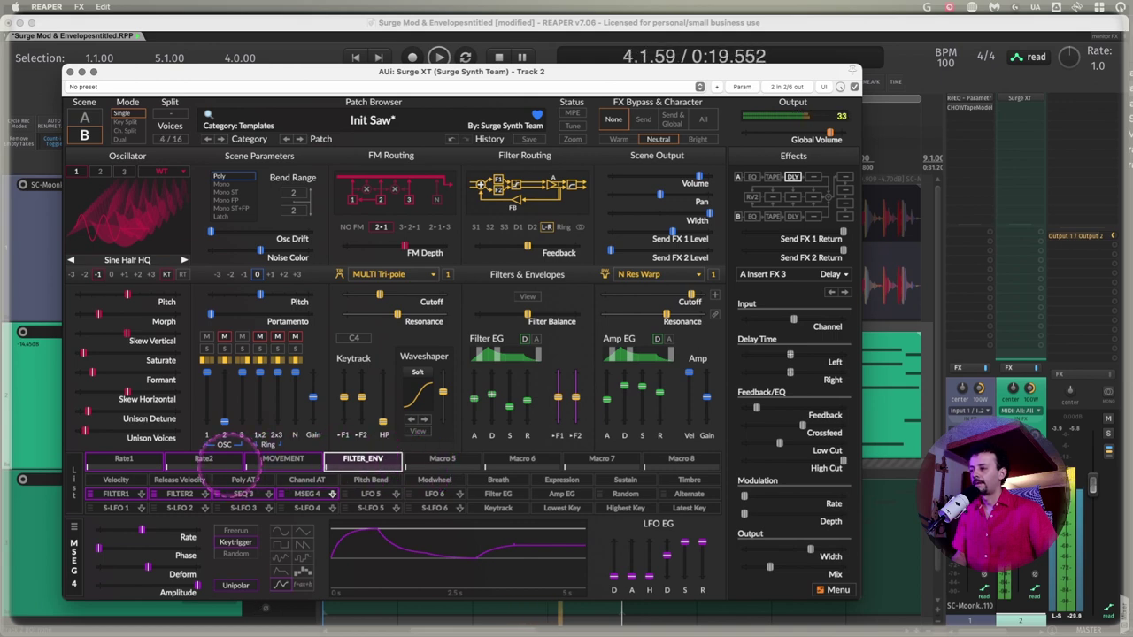
{"action": "key", "text": "space"}
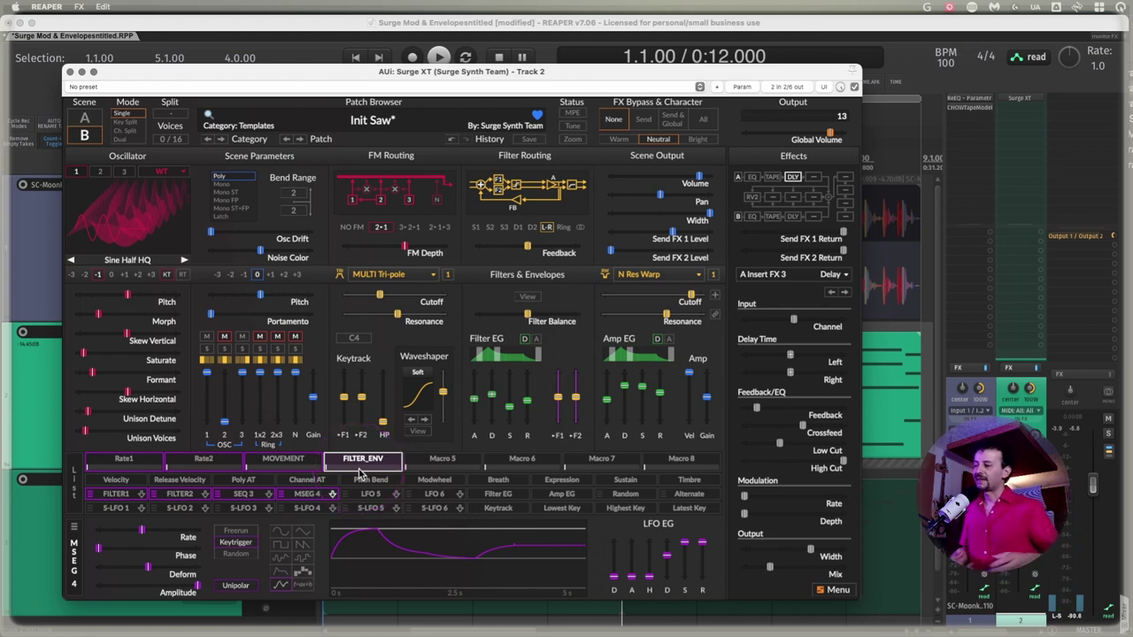
{"action": "left_click", "coordinate": [513, 320]}
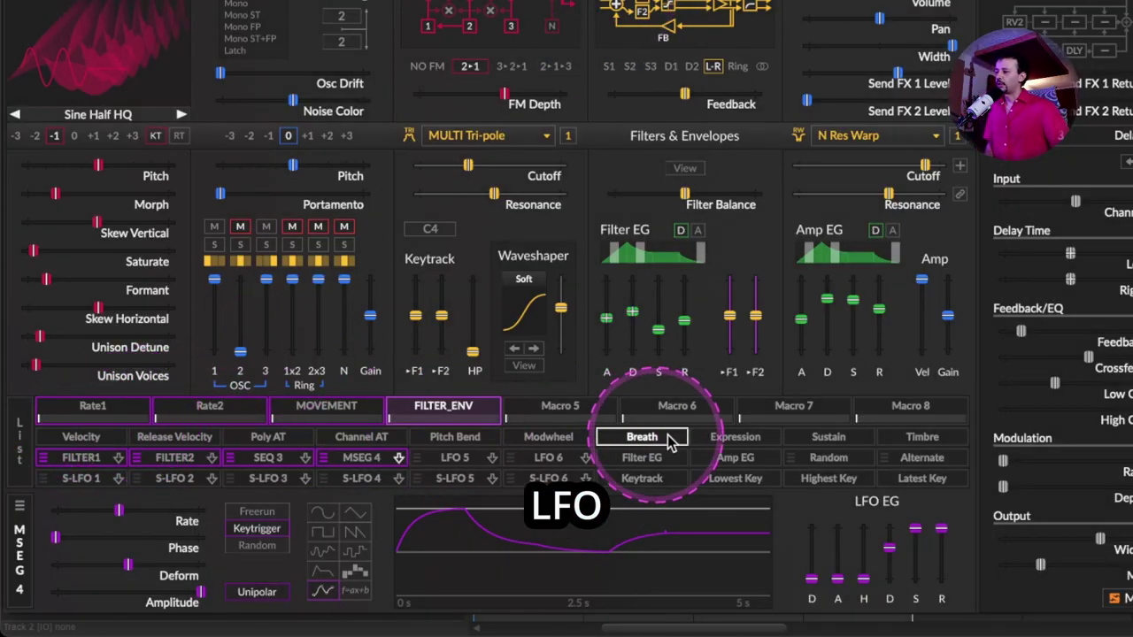
Examine the modulation sources by toggling Poly AT's assignment mode and showing Scene LFO 3 and the FILTER1 LFO
{"action": "left_click", "coordinate": [251, 435]}
{"action": "left_click", "coordinate": [252, 436]}
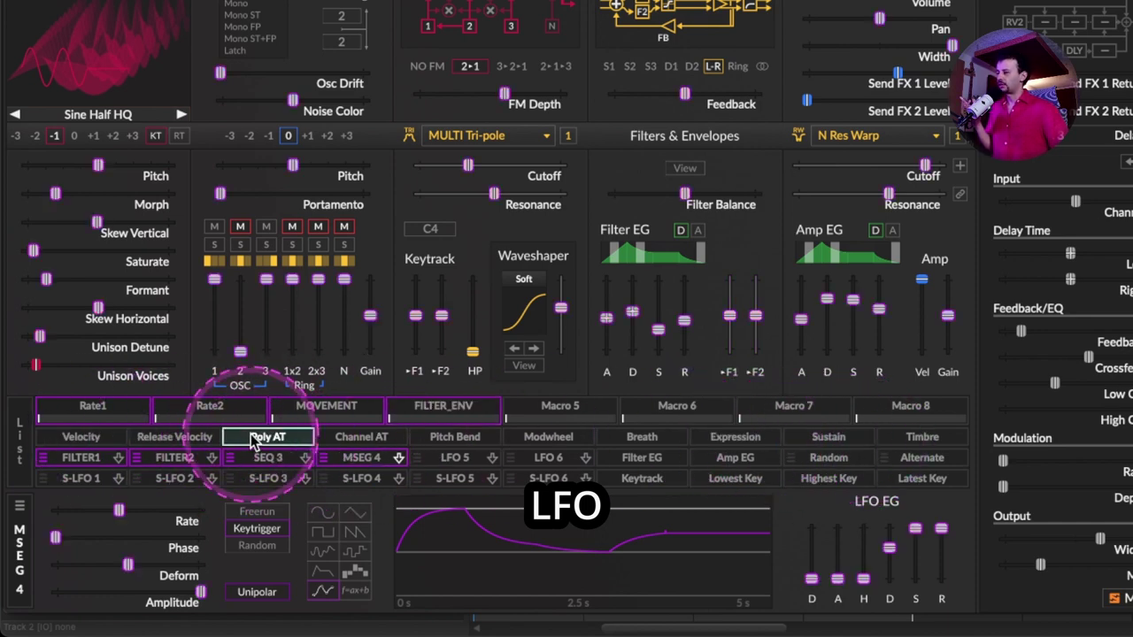
{"action": "left_click", "coordinate": [254, 437]}
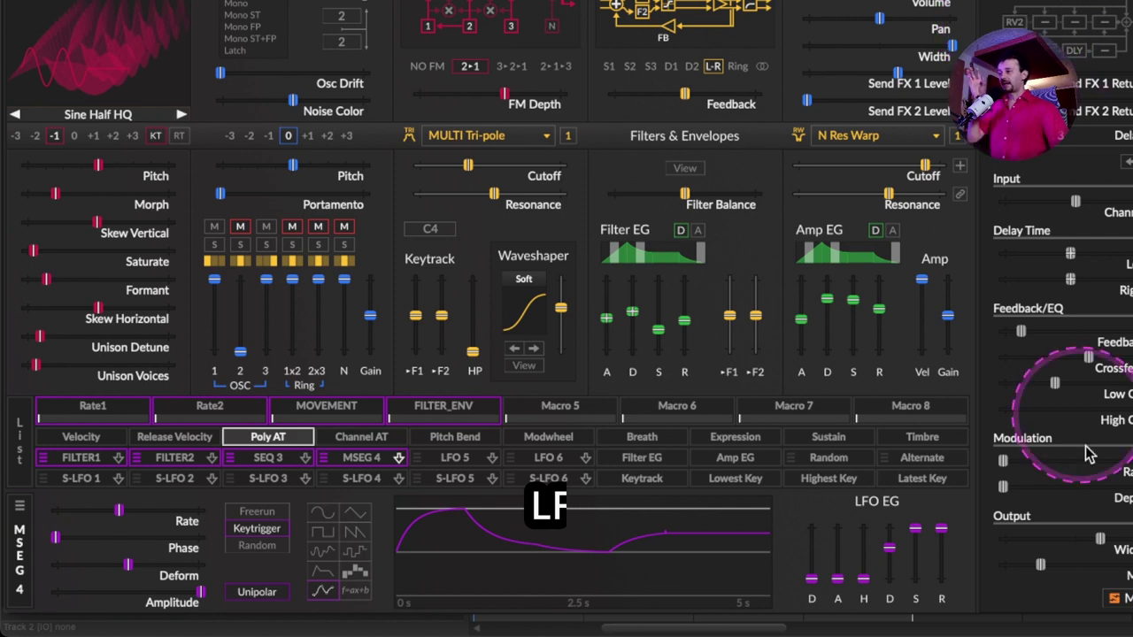
{"action": "left_click", "coordinate": [266, 479]}
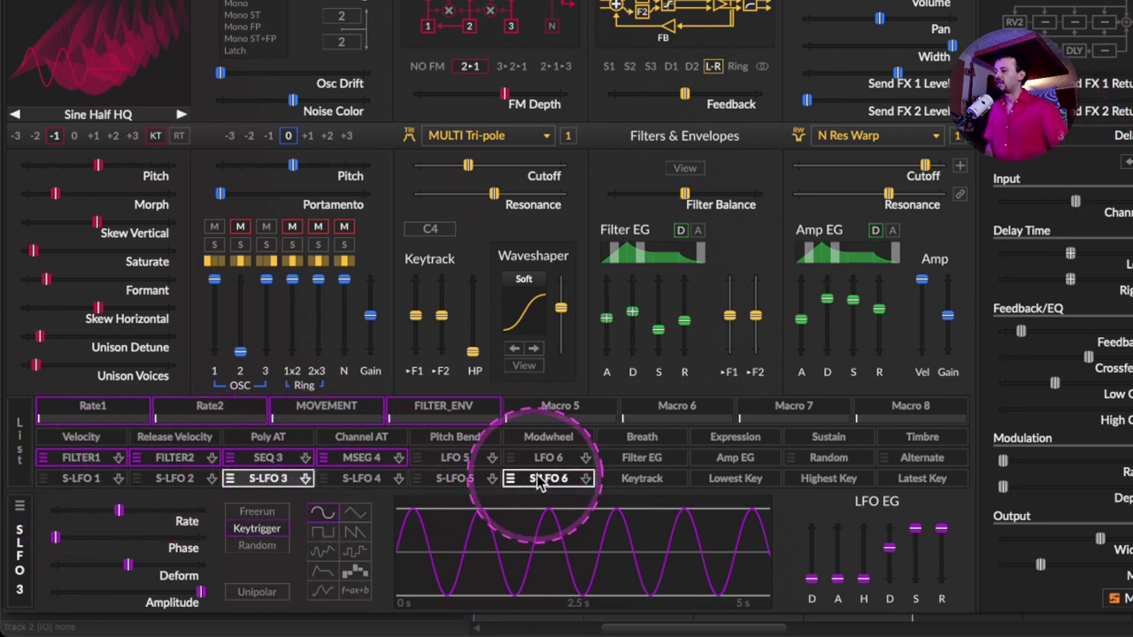
{"action": "left_click", "coordinate": [80, 459]}
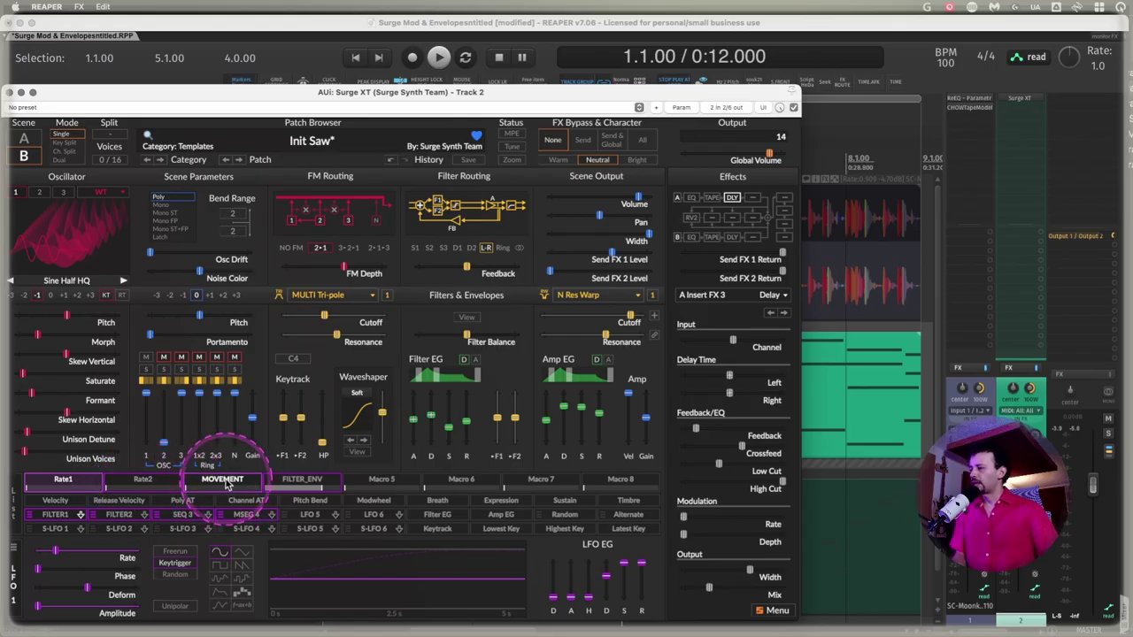
Compare how the MOVEMENT, Rate1 and Rate2 macros modulate LFO 1's parameters by switching each macro's modulation display on
{"action": "left_click", "coordinate": [228, 484]}
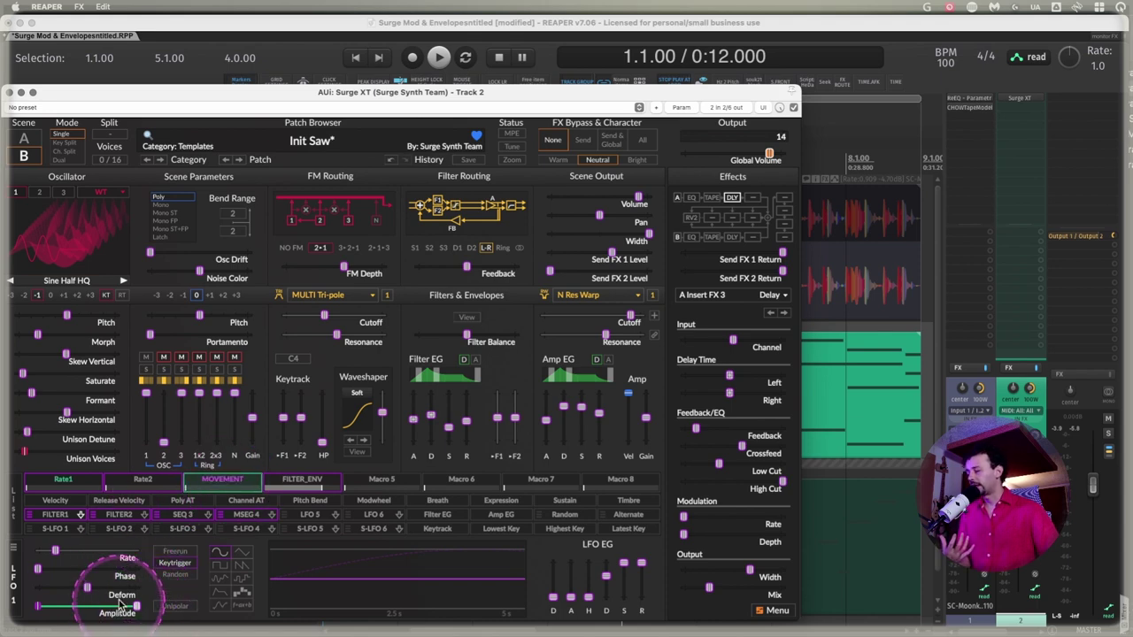
{"action": "left_click", "coordinate": [144, 480]}
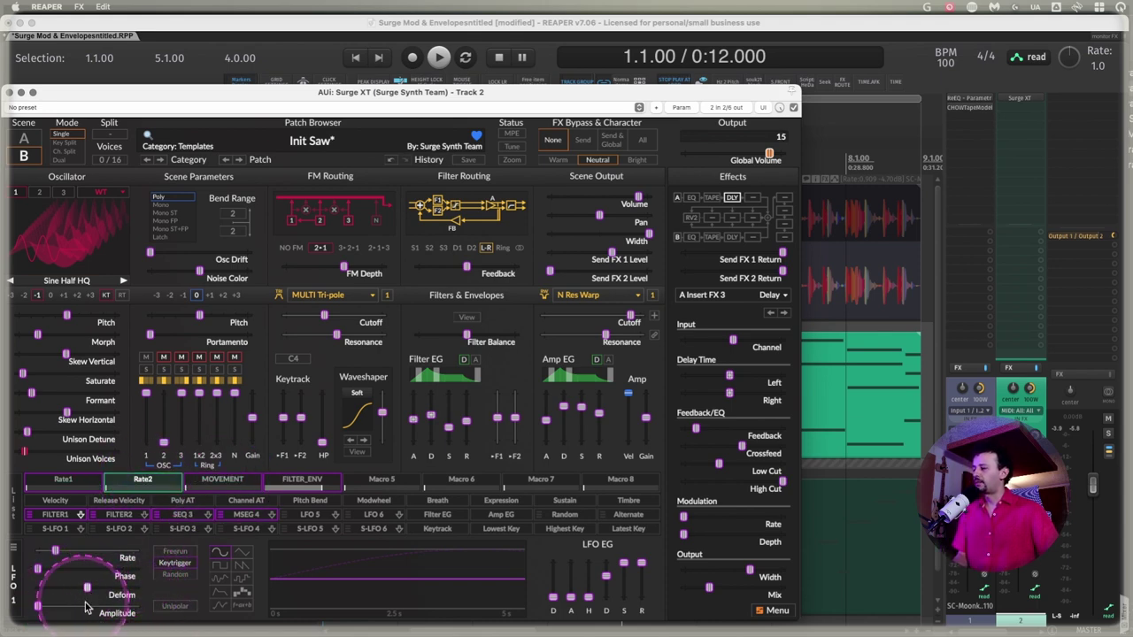
{"action": "left_click", "coordinate": [71, 480]}
{"action": "left_click", "coordinate": [147, 481]}
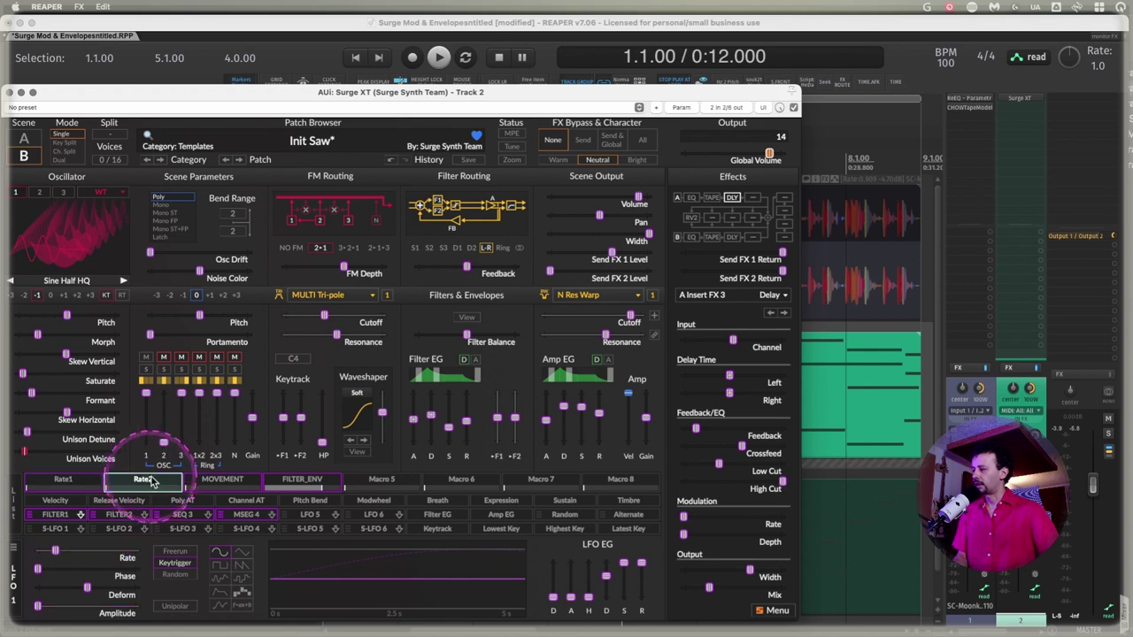
{"action": "left_click", "coordinate": [148, 482]}
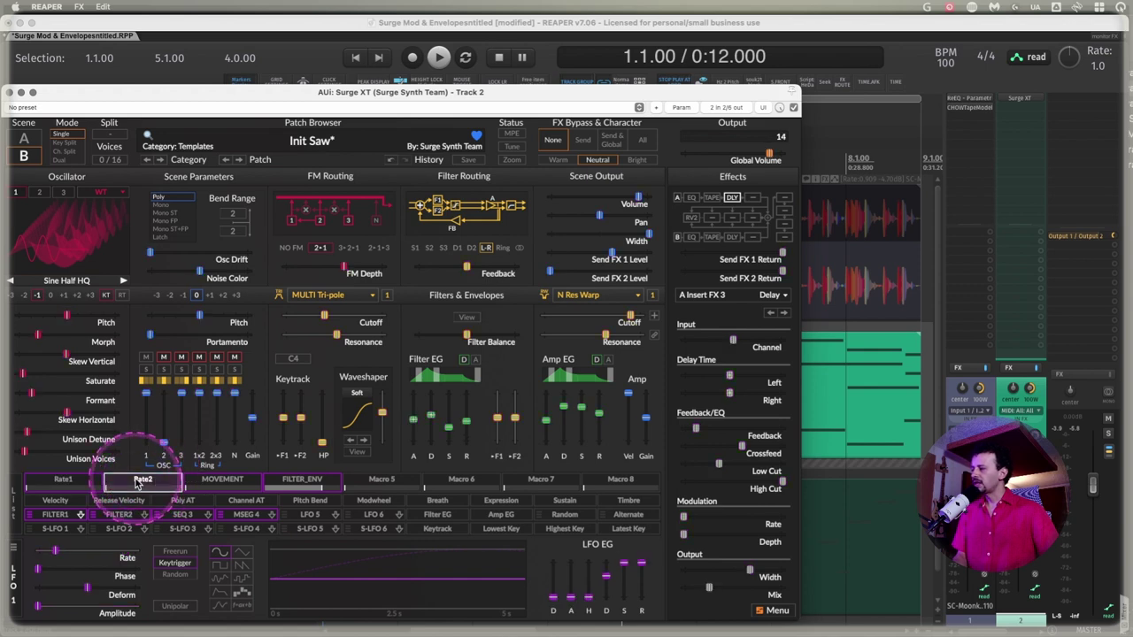
{"action": "left_click", "coordinate": [221, 480]}
{"action": "left_click", "coordinate": [222, 480]}
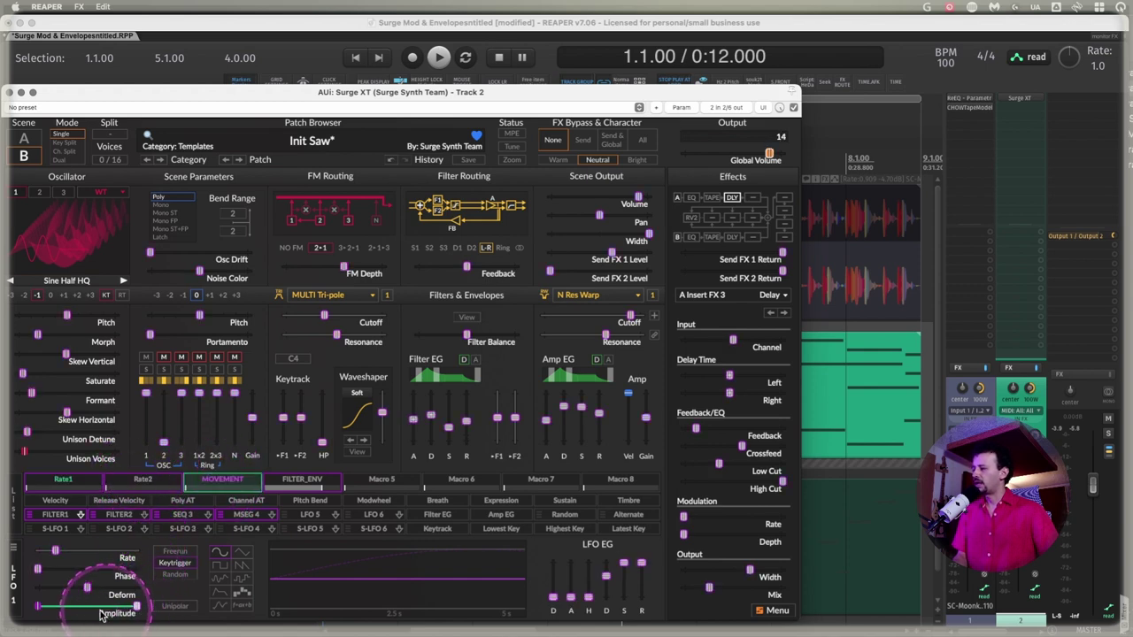
Select the FILTER2 LFO and examine MOVEMENT's modulation of its Amplitude and the macro's full list of targets
{"action": "left_click", "coordinate": [119, 515]}
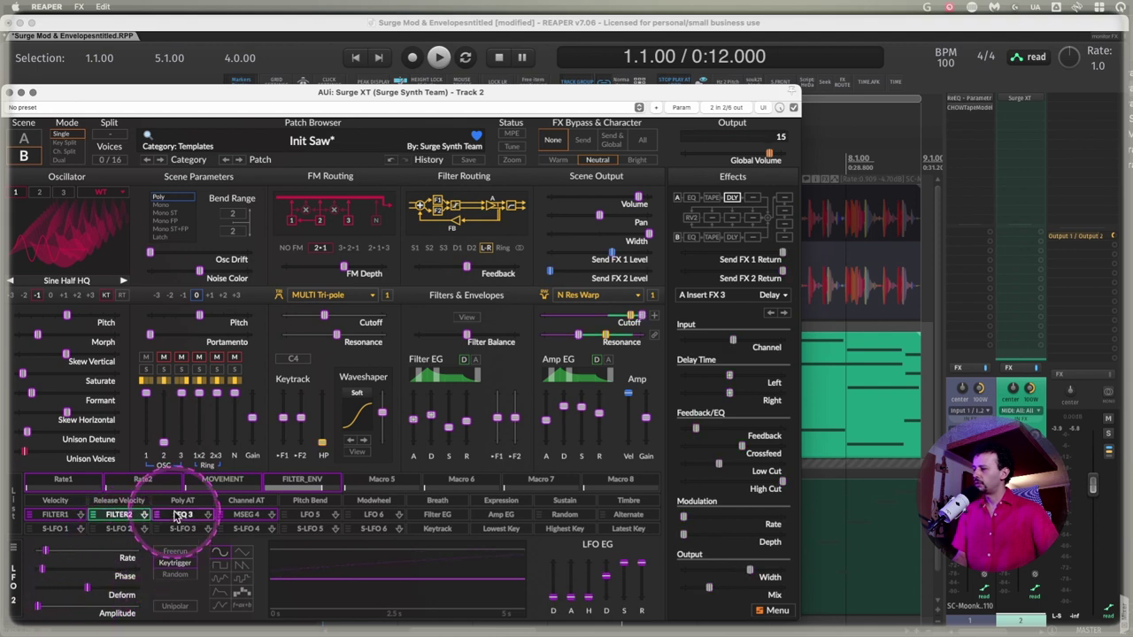
{"action": "left_click", "coordinate": [220, 480]}
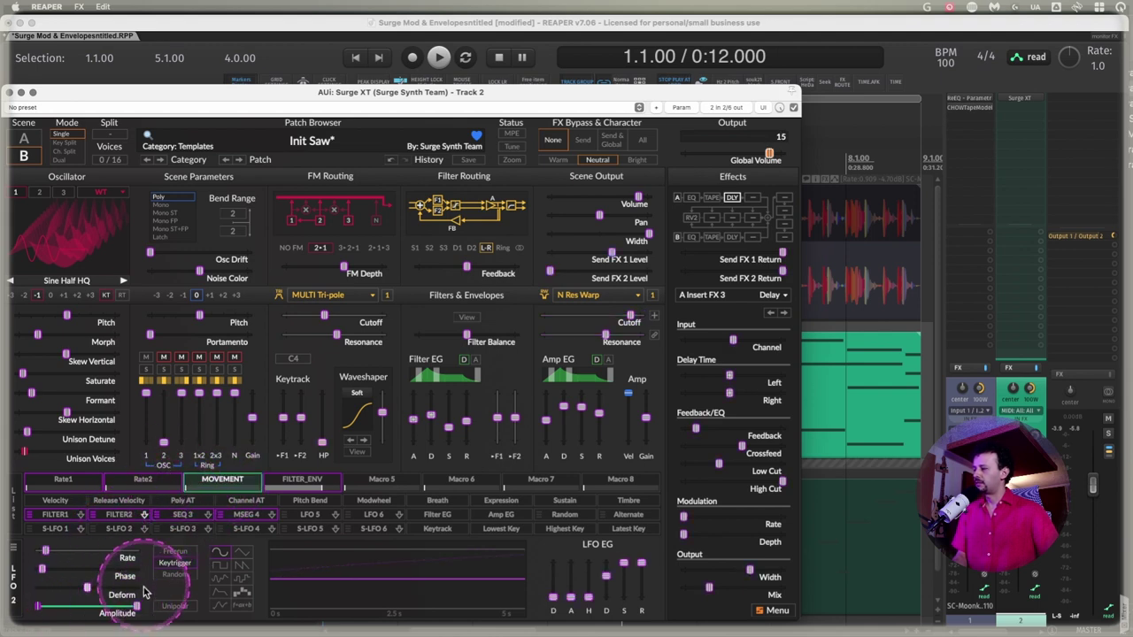
{"action": "right_click", "coordinate": [221, 482]}
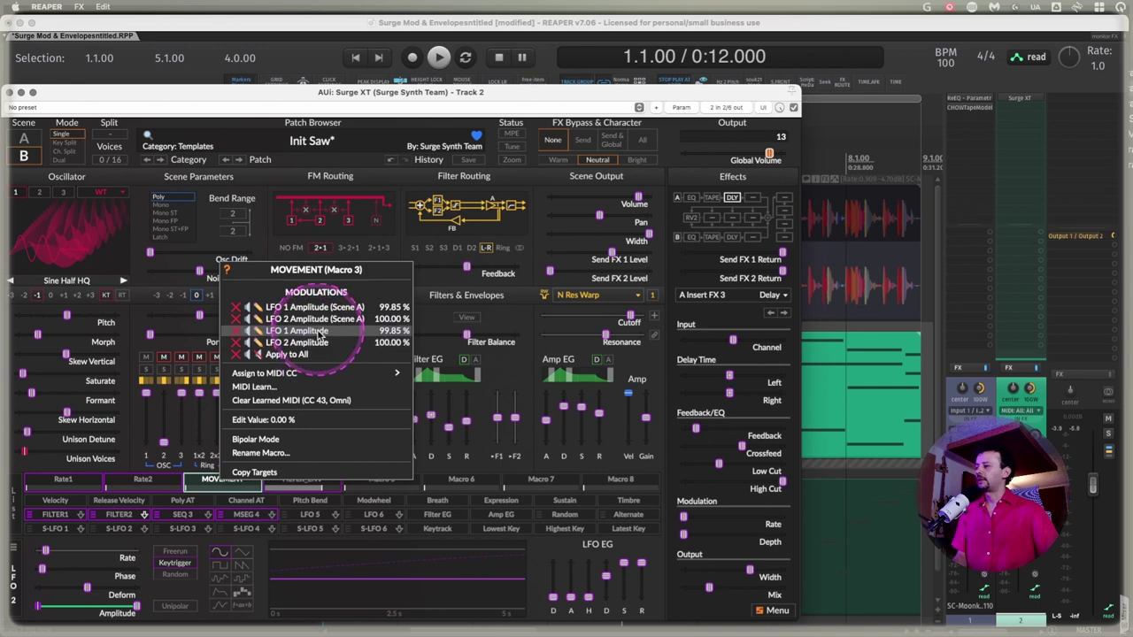
{"action": "left_click", "coordinate": [212, 482]}
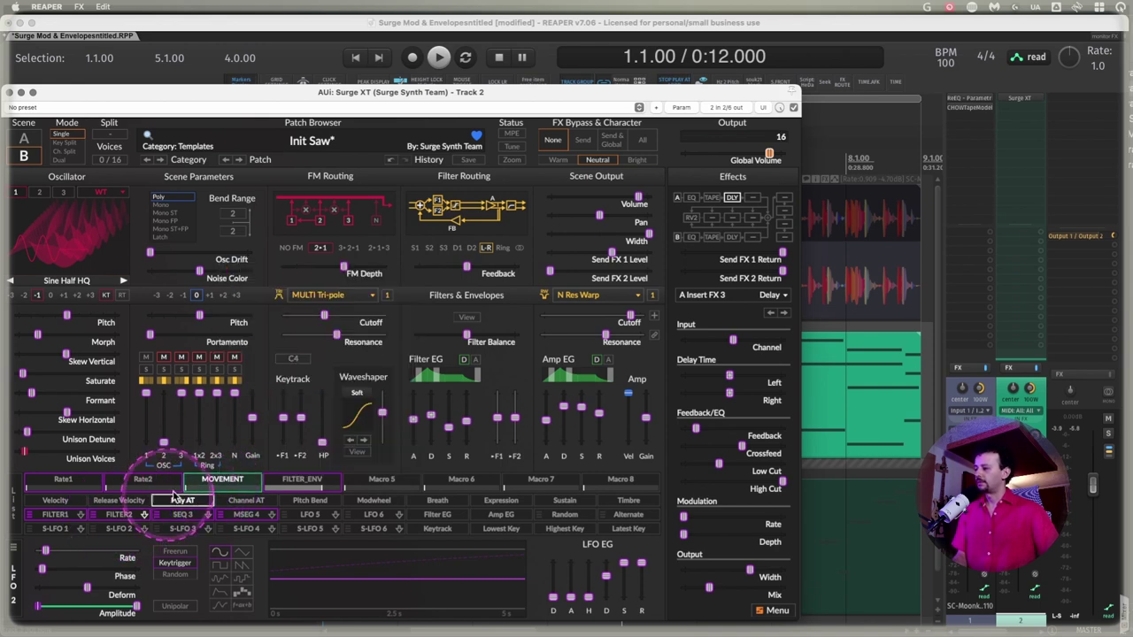
Remove the Rate1 modulation from LFO 1's Amplitude and check which modulations LFO 2's Amplitude has
{"action": "right_click", "coordinate": [37, 611]}
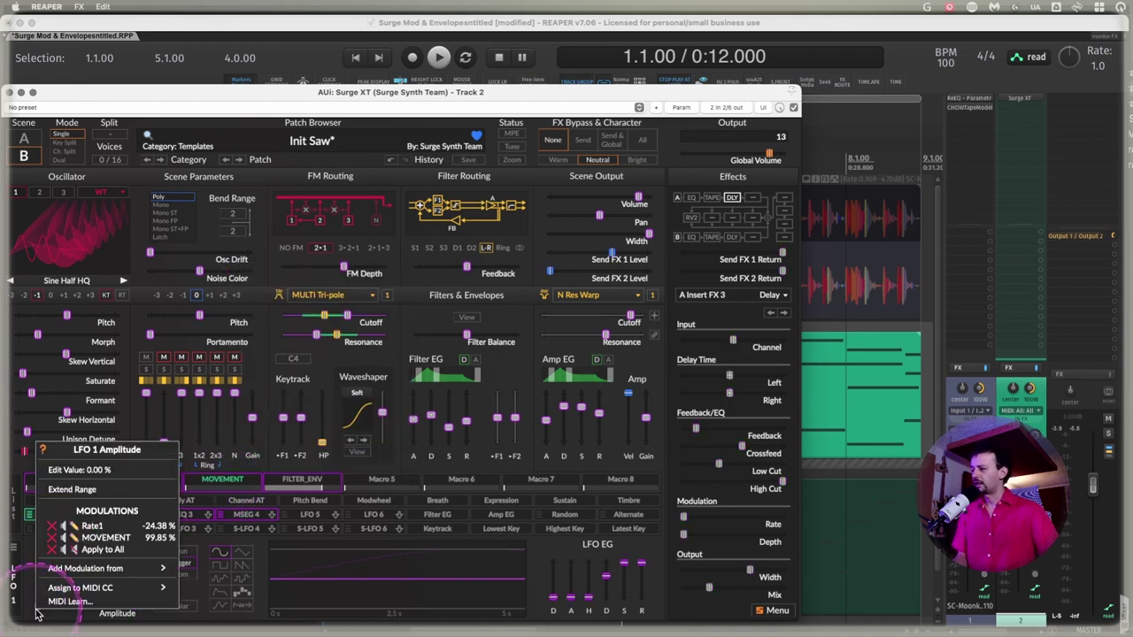
{"action": "left_click", "coordinate": [53, 527]}
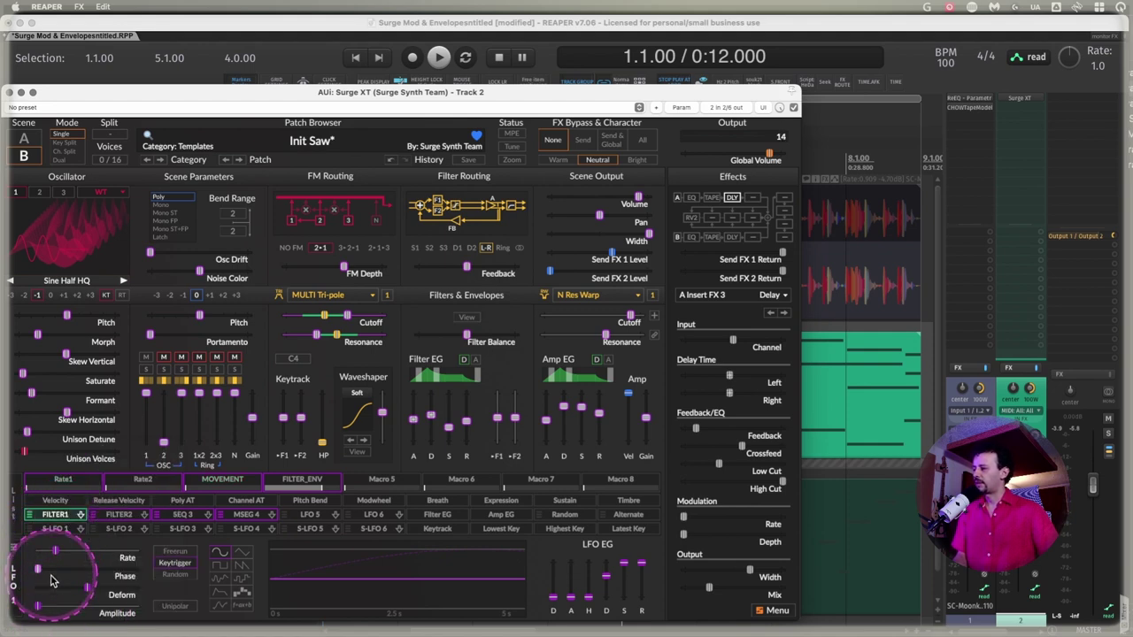
{"action": "right_click", "coordinate": [37, 610]}
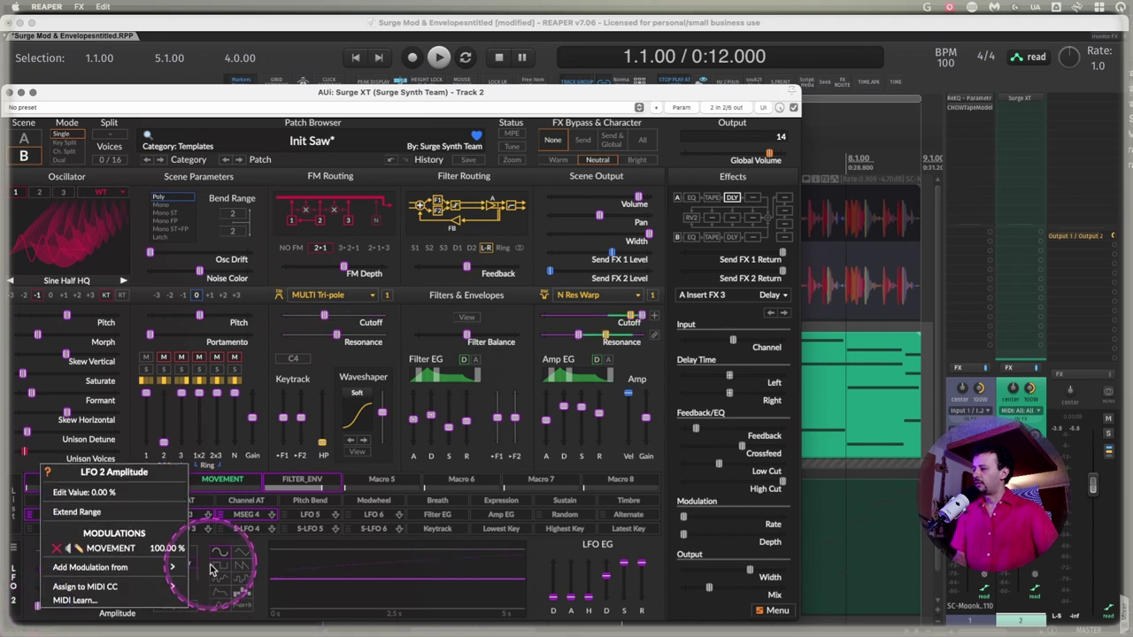
{"action": "left_click", "coordinate": [210, 572]}
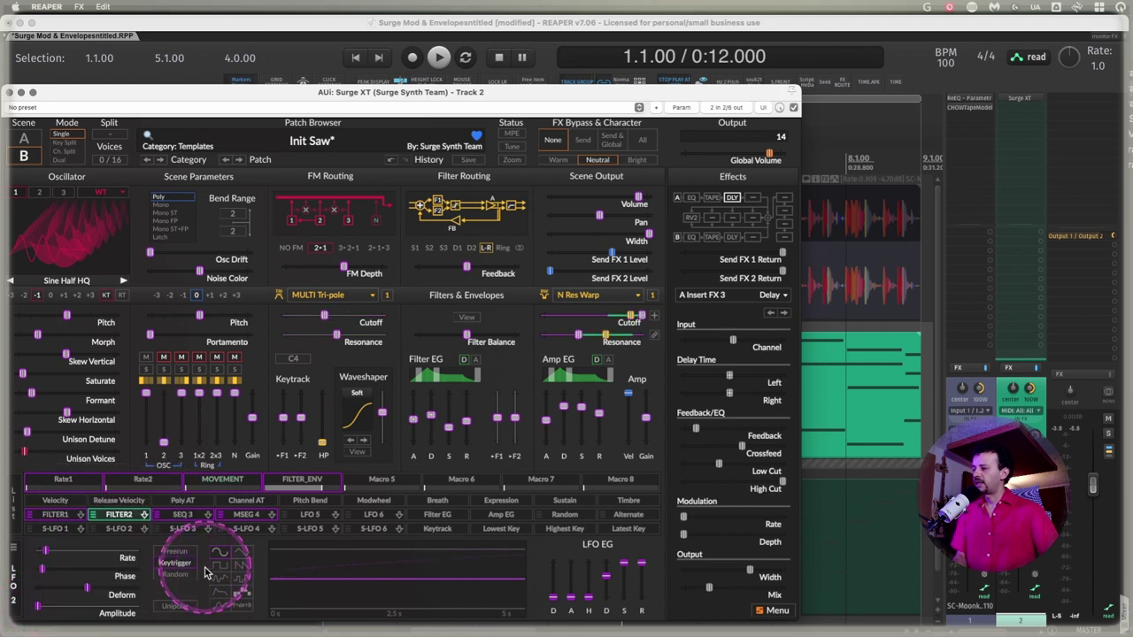
{"action": "right_click", "coordinate": [40, 606]}
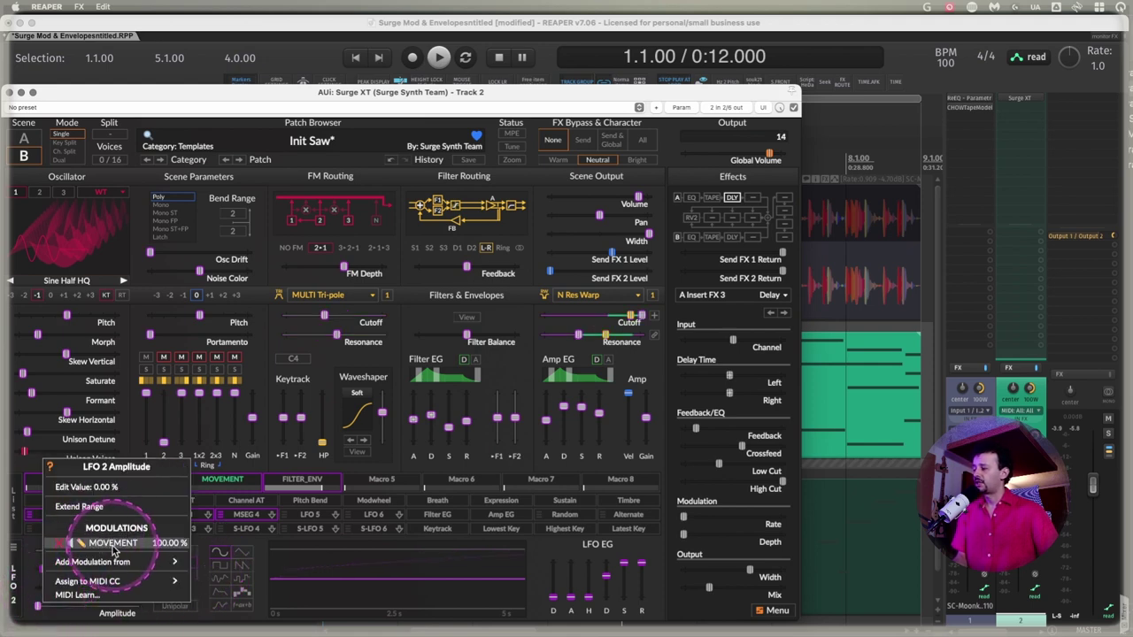
{"action": "left_click", "coordinate": [21, 582]}
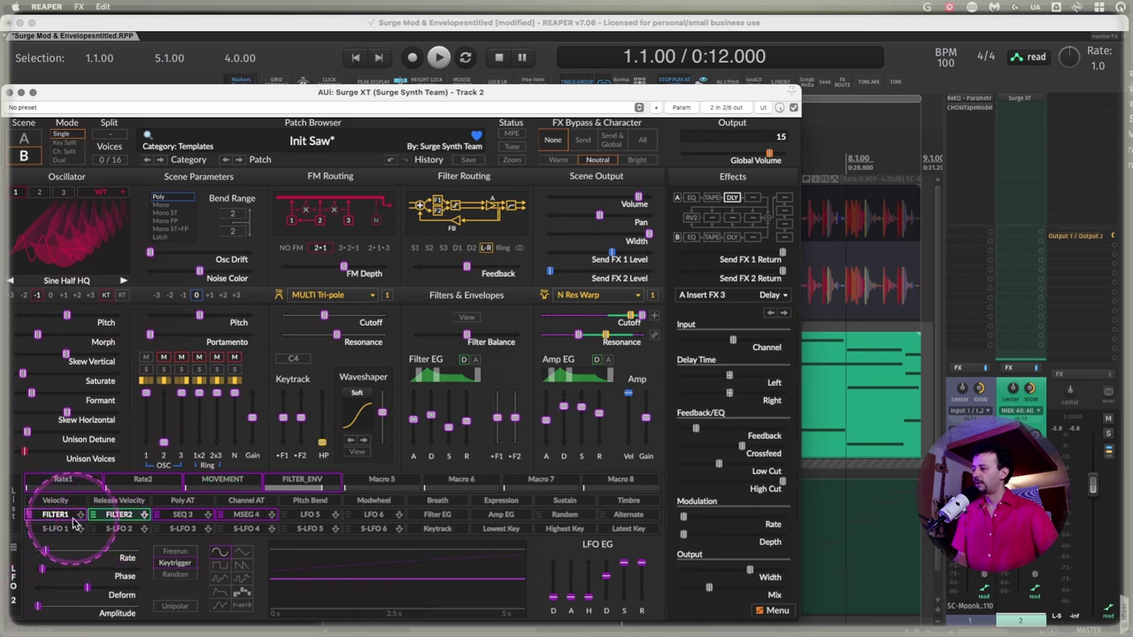
Examine the macro and voice LFO sources available for adding a modulation to the FILTER1 LFO's Amplitude
{"action": "left_click", "coordinate": [71, 517]}
{"action": "right_click", "coordinate": [38, 608]}
{"action": "mouse_move", "coordinate": [91, 566]}
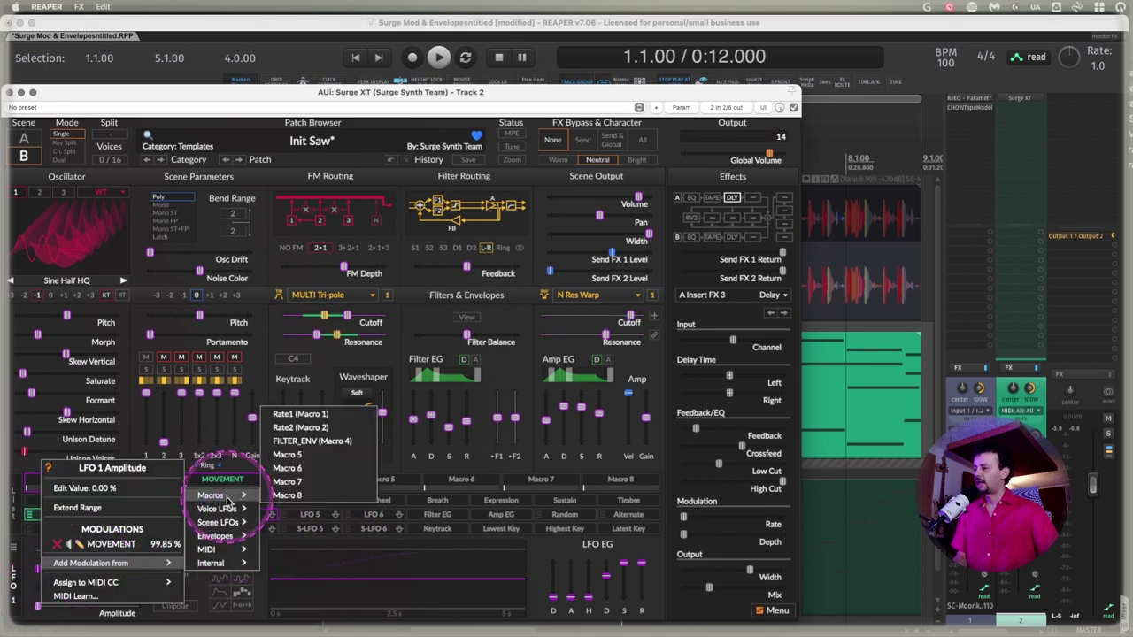
{"action": "mouse_move", "coordinate": [235, 545]}
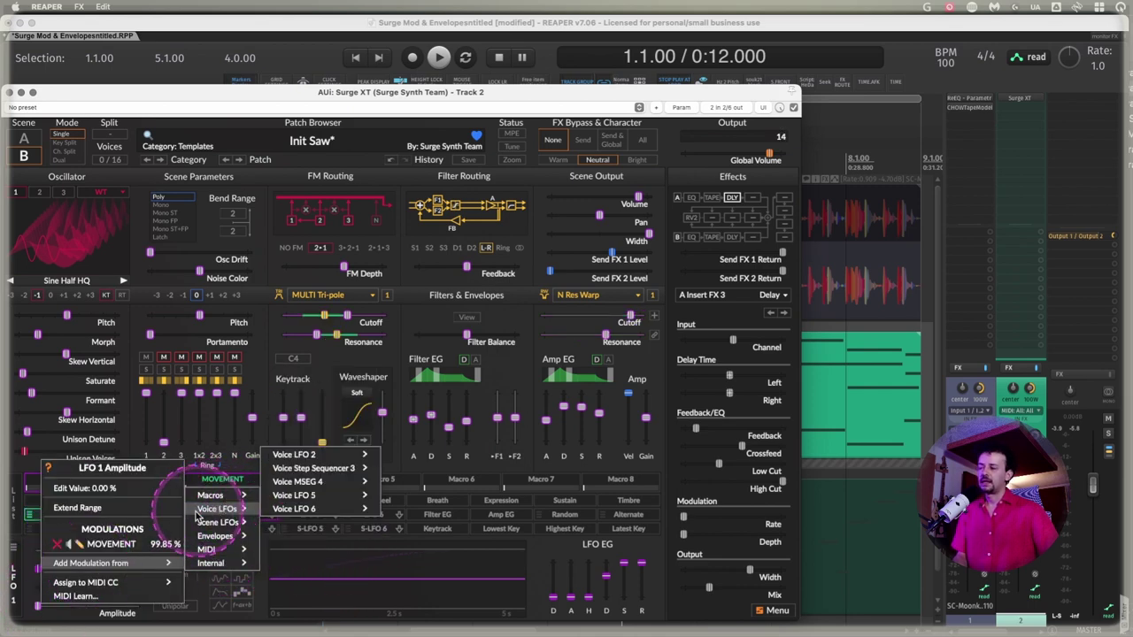
{"action": "left_click", "coordinate": [209, 600]}
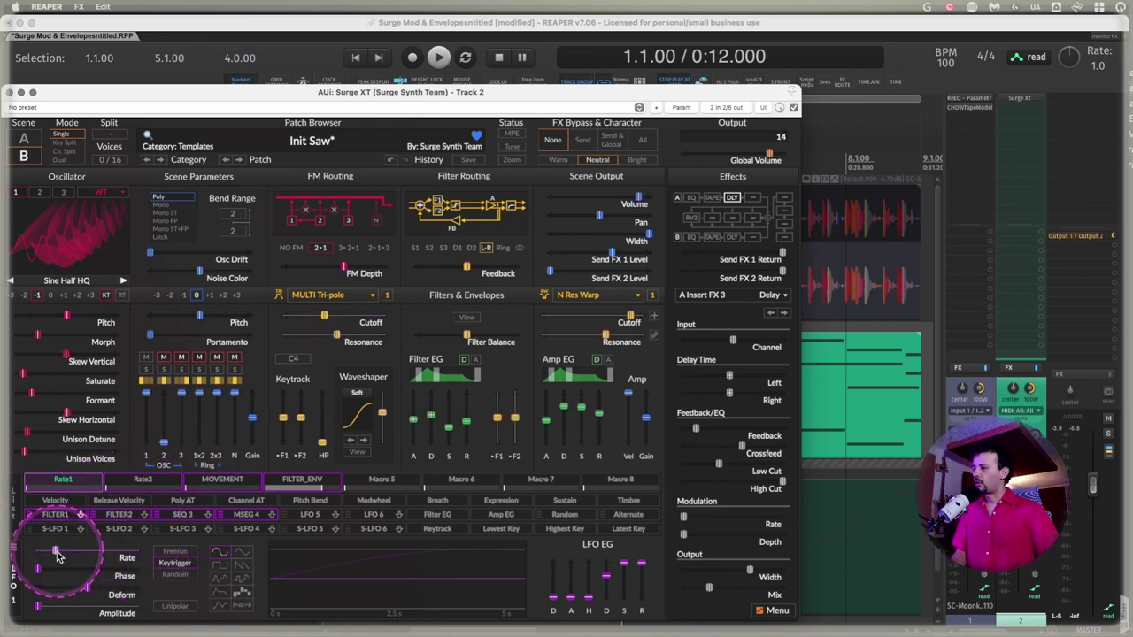
Check which macros modulate the Rate of LFO 1 and the Rate of LFO 2
{"action": "right_click", "coordinate": [55, 555]}
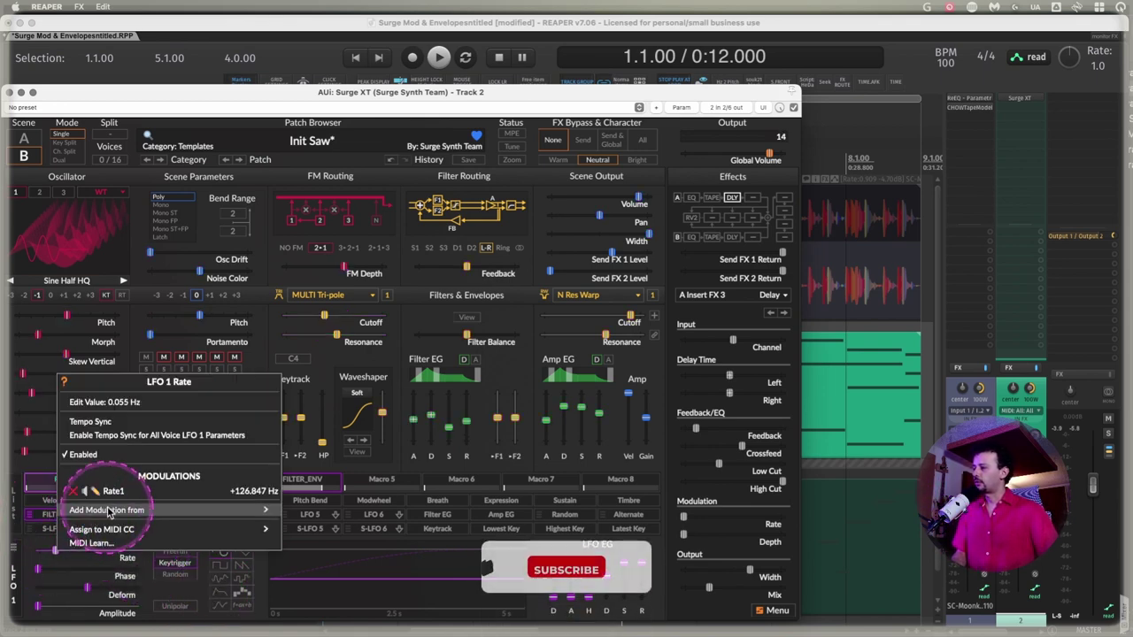
{"action": "left_click", "coordinate": [58, 489]}
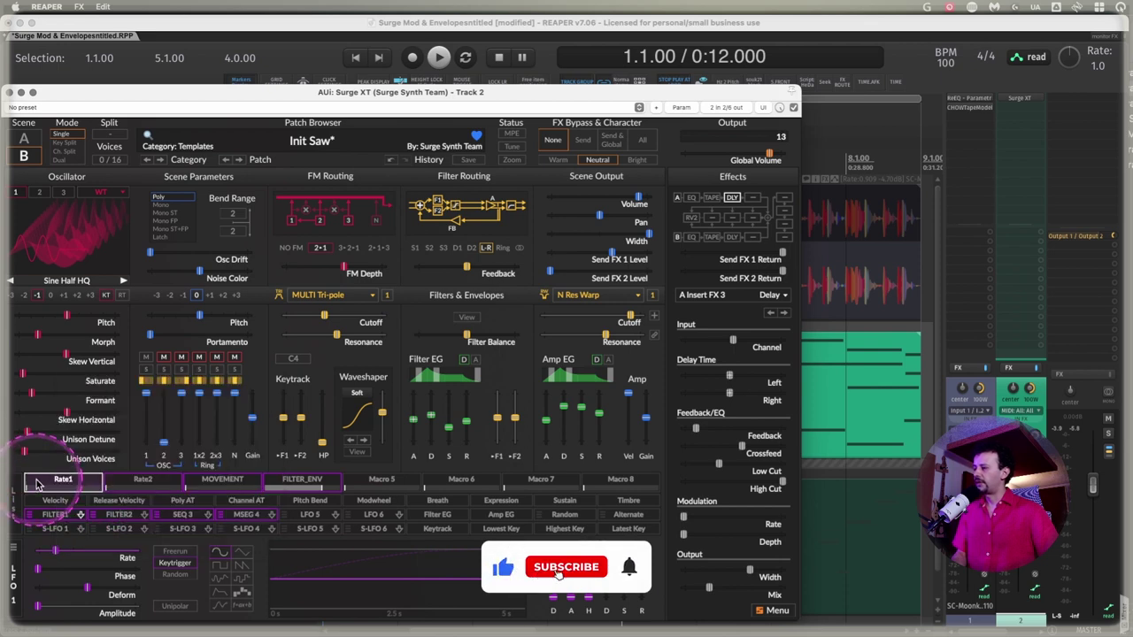
{"action": "left_click", "coordinate": [119, 514]}
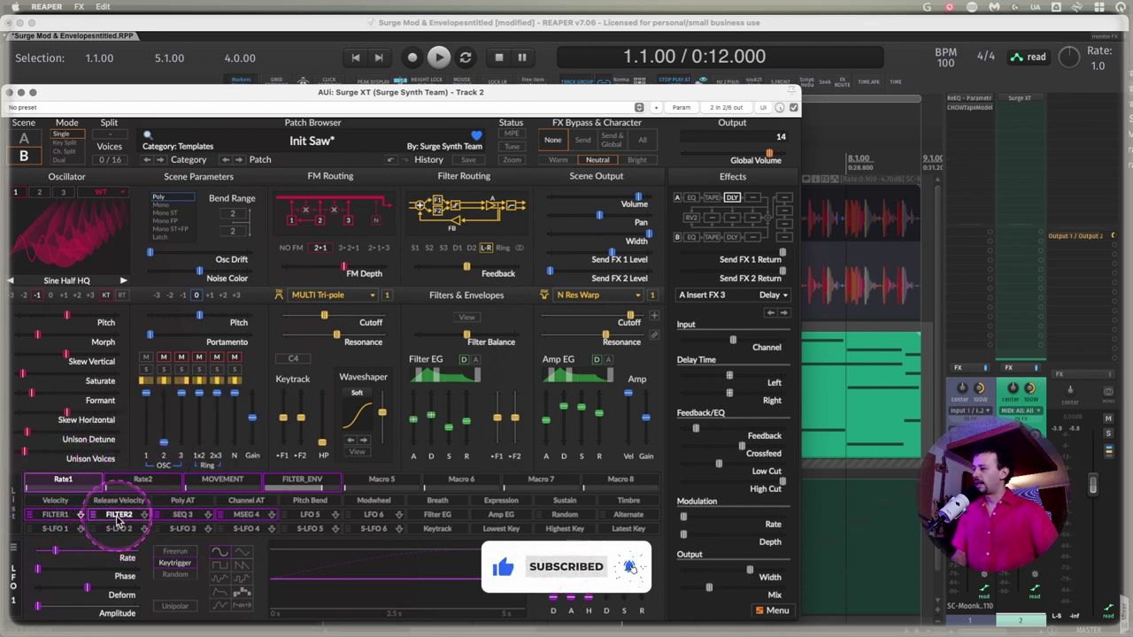
{"action": "right_click", "coordinate": [46, 556]}
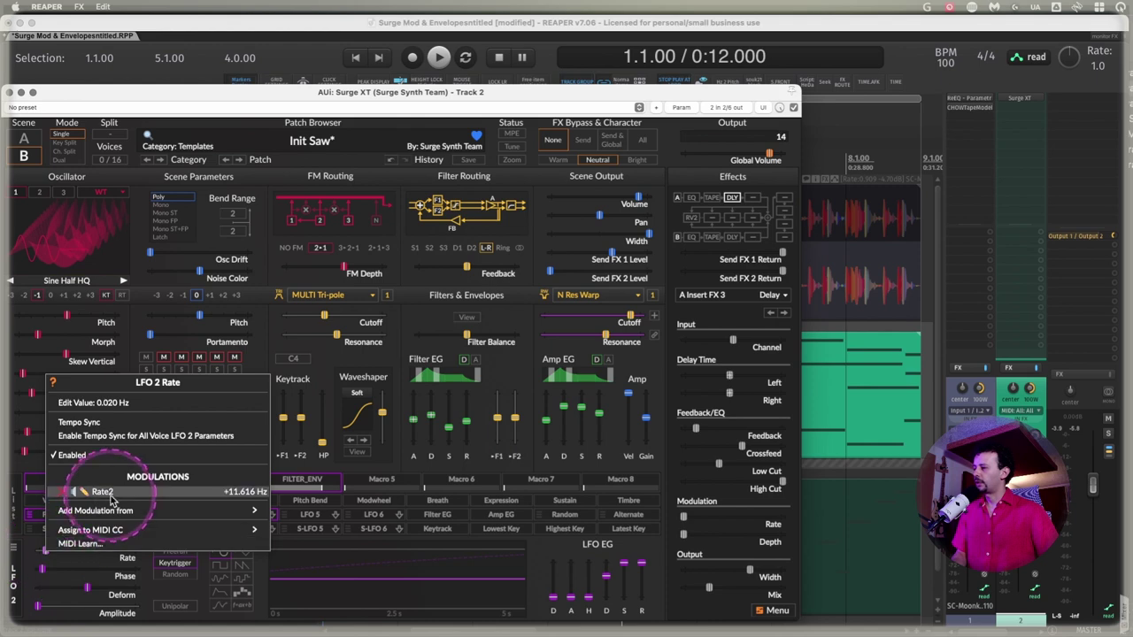
{"action": "left_click", "coordinate": [202, 591]}
Raise the Rate1 and Rate2 macros and adjust the MOVEMENT macro
{"action": "left_click", "coordinate": [217, 479]}
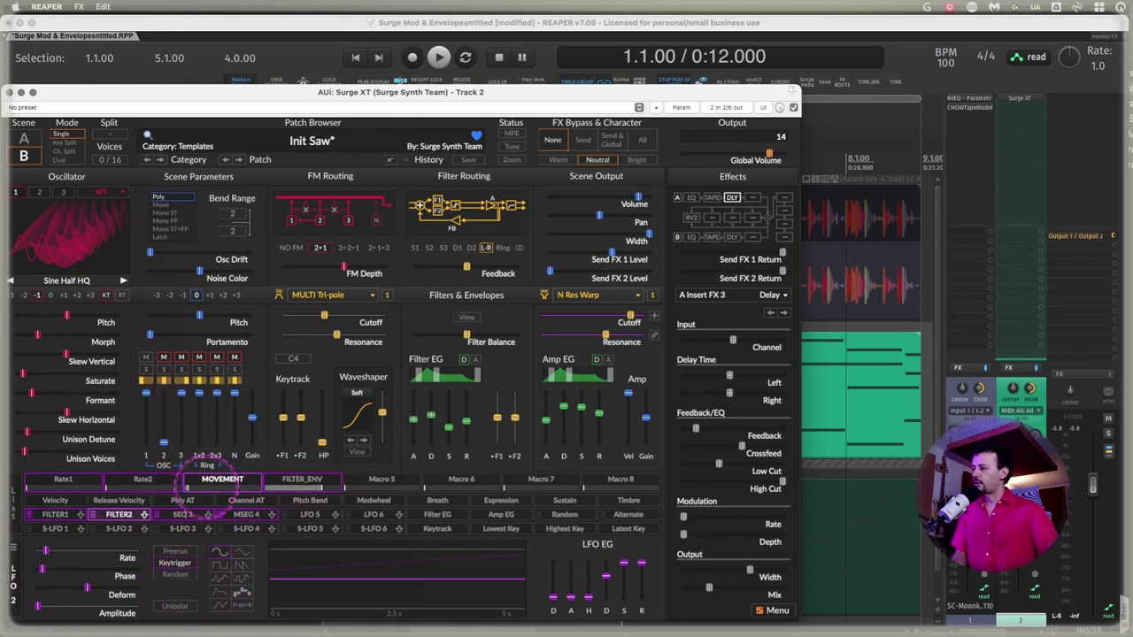
{"action": "left_click", "coordinate": [62, 480]}
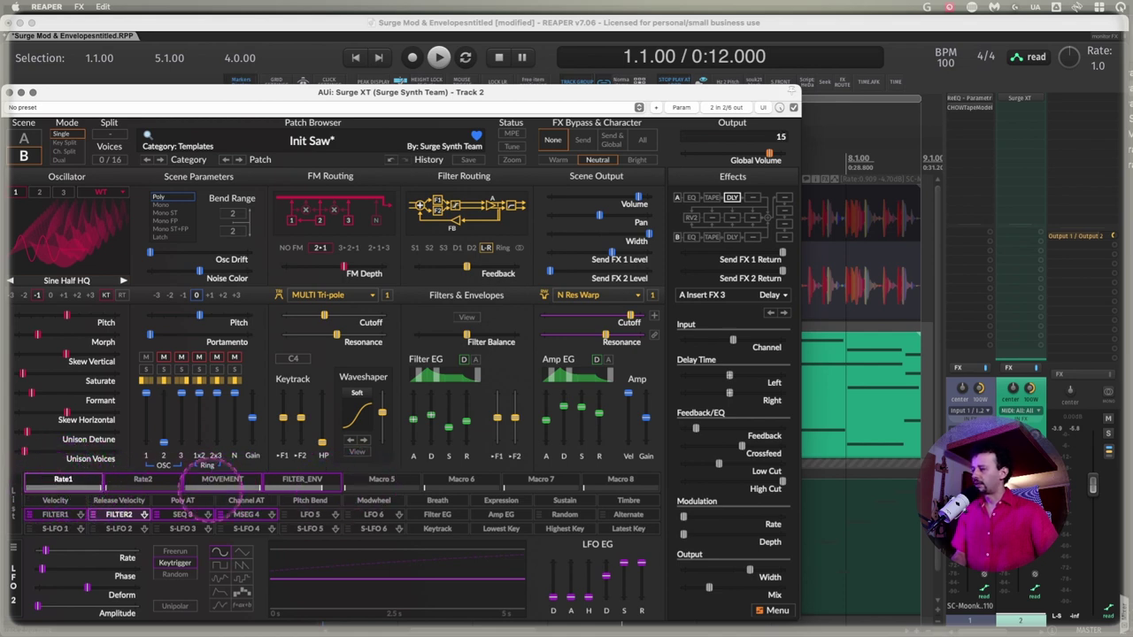
{"action": "left_click", "coordinate": [143, 479]}
{"action": "left_click", "coordinate": [221, 478]}
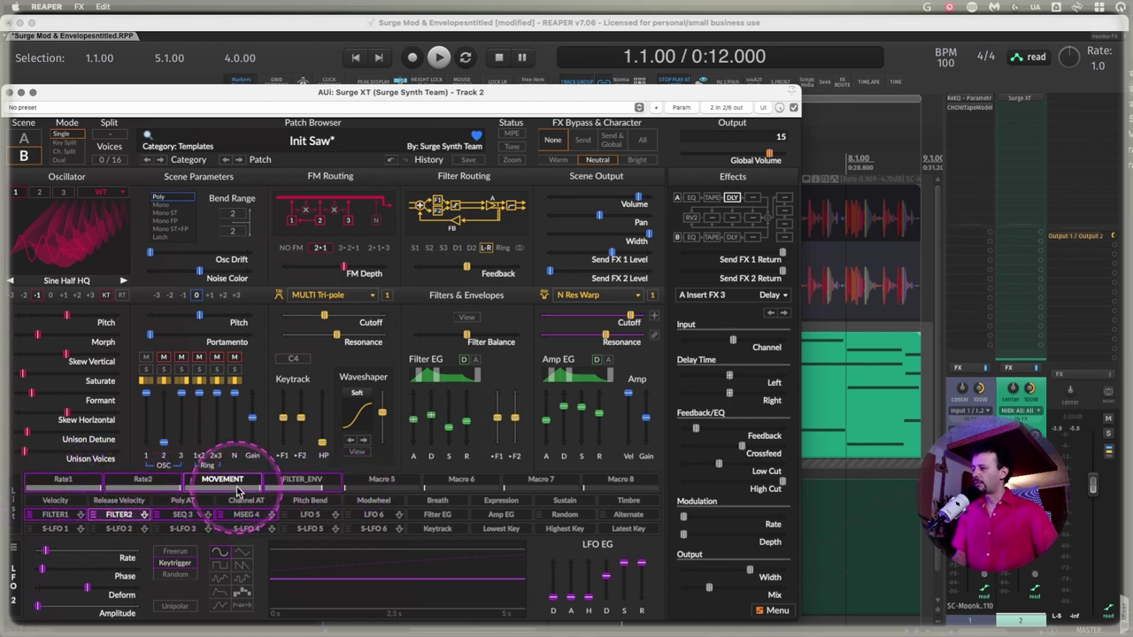
Play the loop from the start repeatedly to audition the MOVEMENT macro's effect on the sound
{"action": "key", "text": "space"}
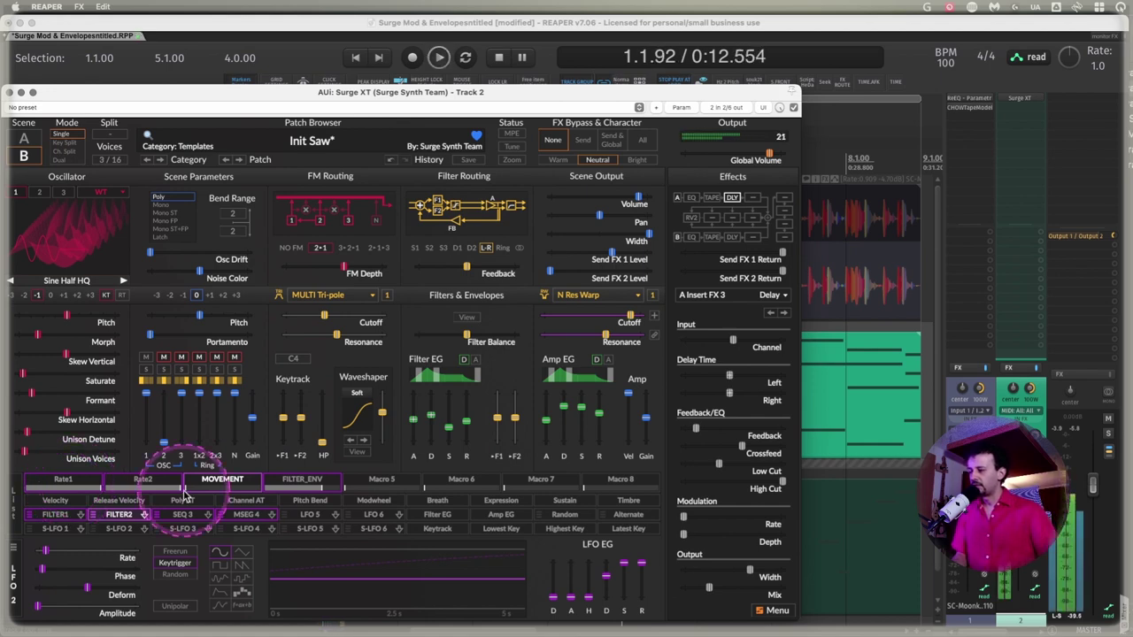
{"action": "key", "text": "space"}
{"action": "key", "text": "space"}
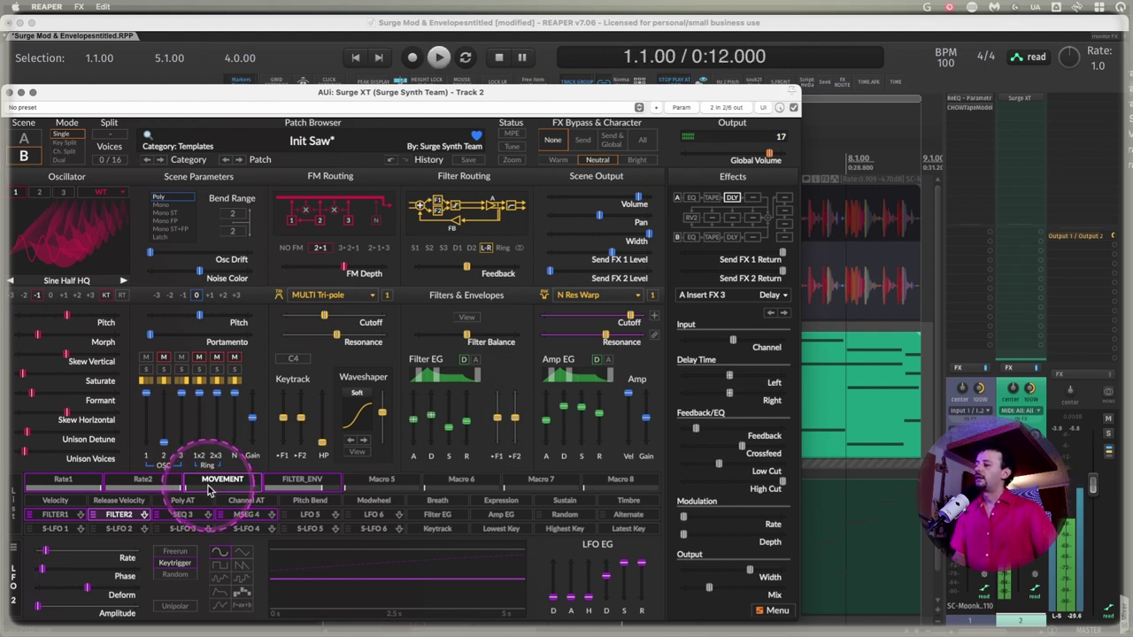
{"action": "key", "text": "space"}
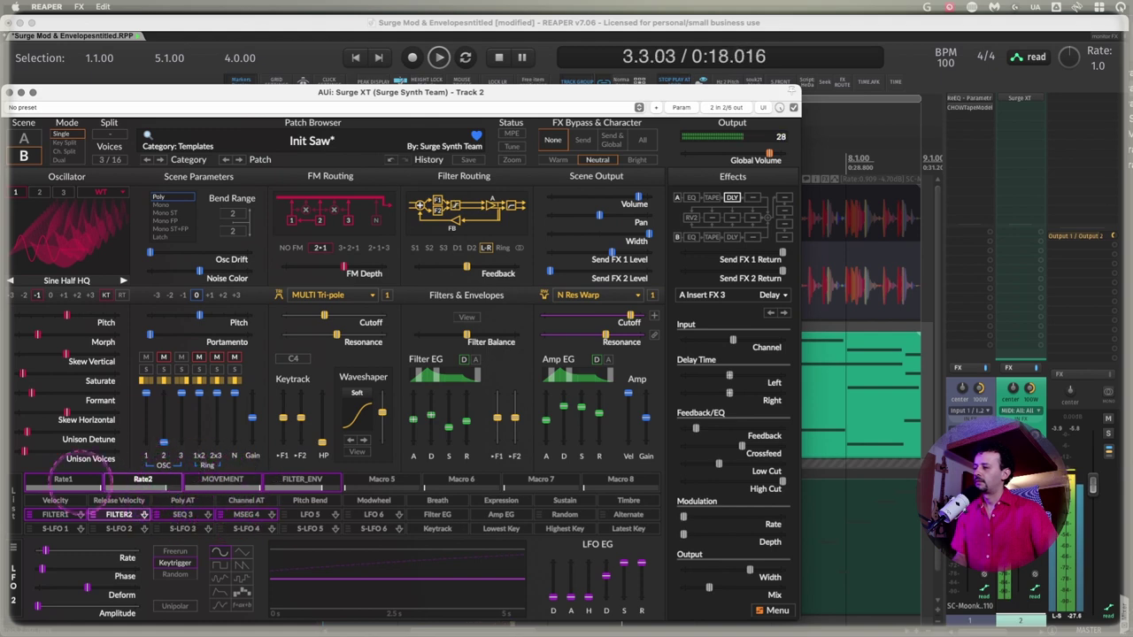
Adjust the Rate1 and Rate2 macros while the loop plays, and stop playback
{"action": "left_click", "coordinate": [71, 484]}
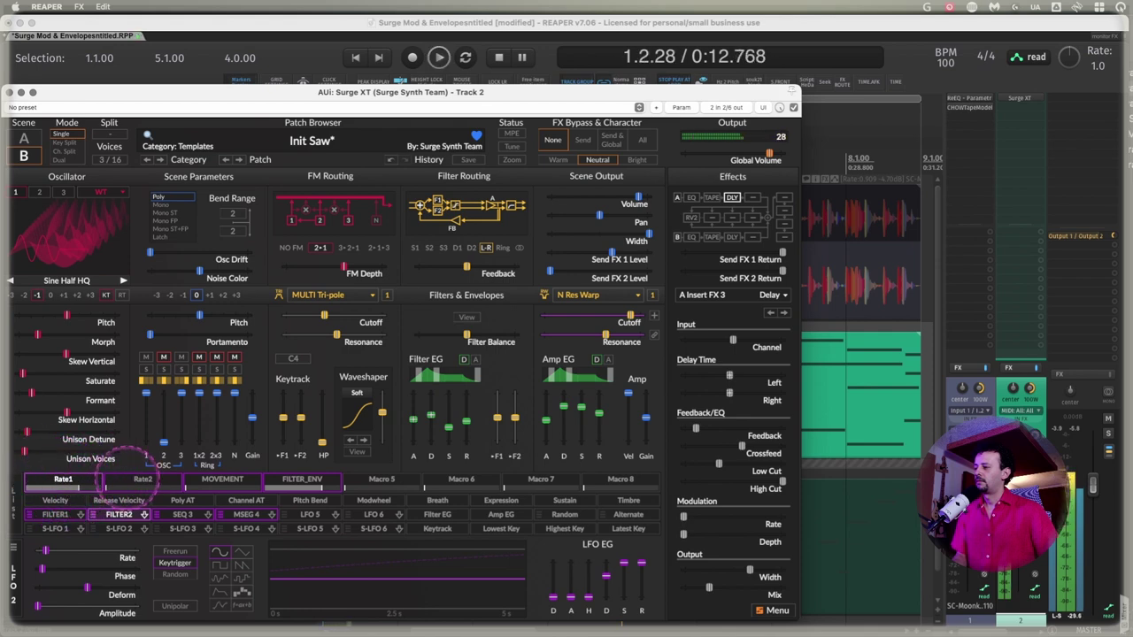
{"action": "left_click_drag", "start_coordinate": [143, 483], "coordinate": [167, 492]}
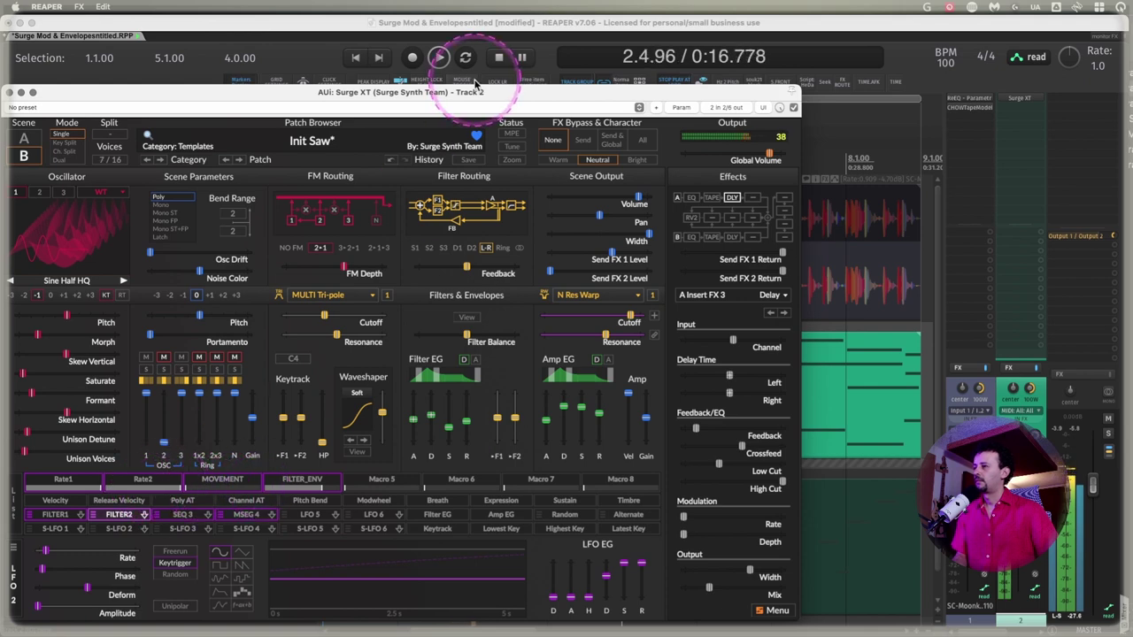
{"action": "left_click", "coordinate": [440, 55]}
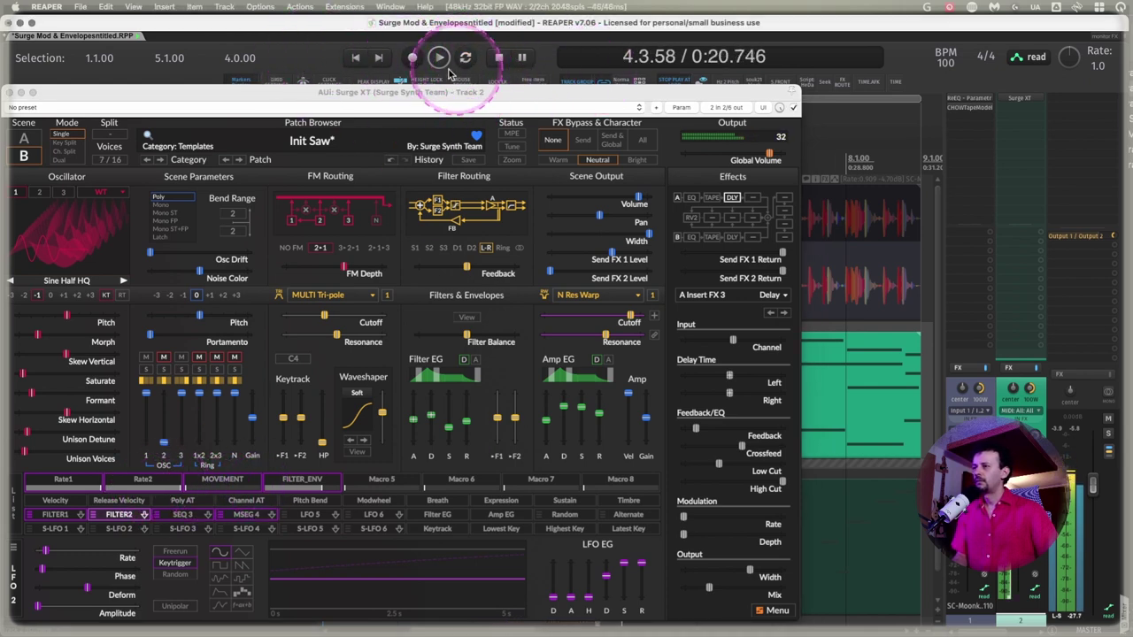
{"action": "key", "text": "space"}
Lower the MOVEMENT, Rate1 and Rate2 macros
{"action": "left_click", "coordinate": [223, 483]}
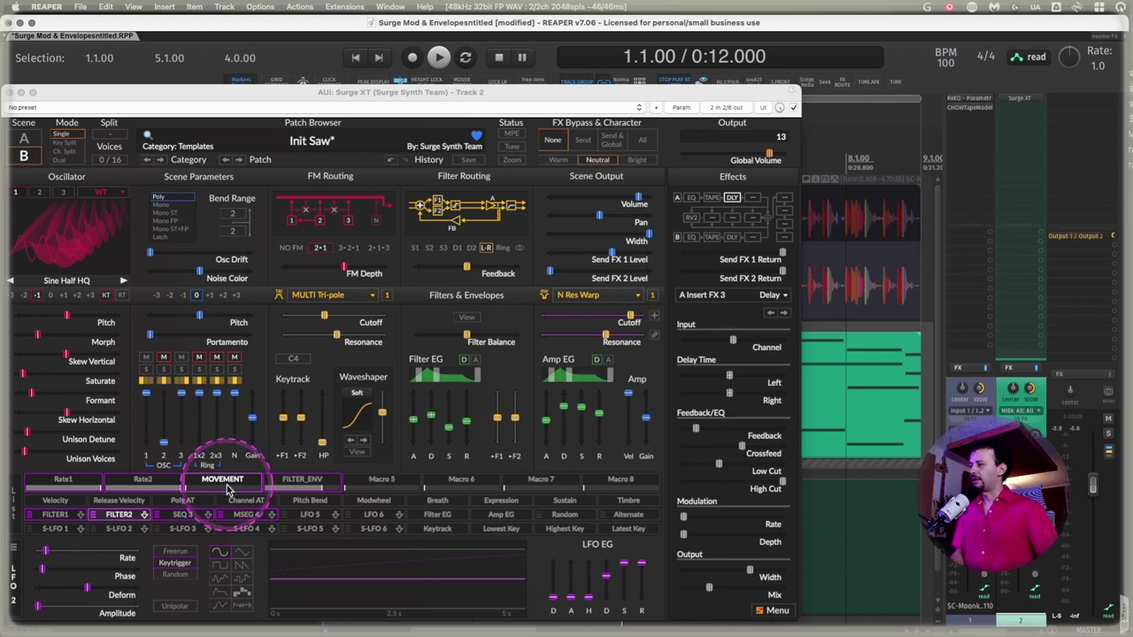
{"action": "left_click", "coordinate": [225, 486]}
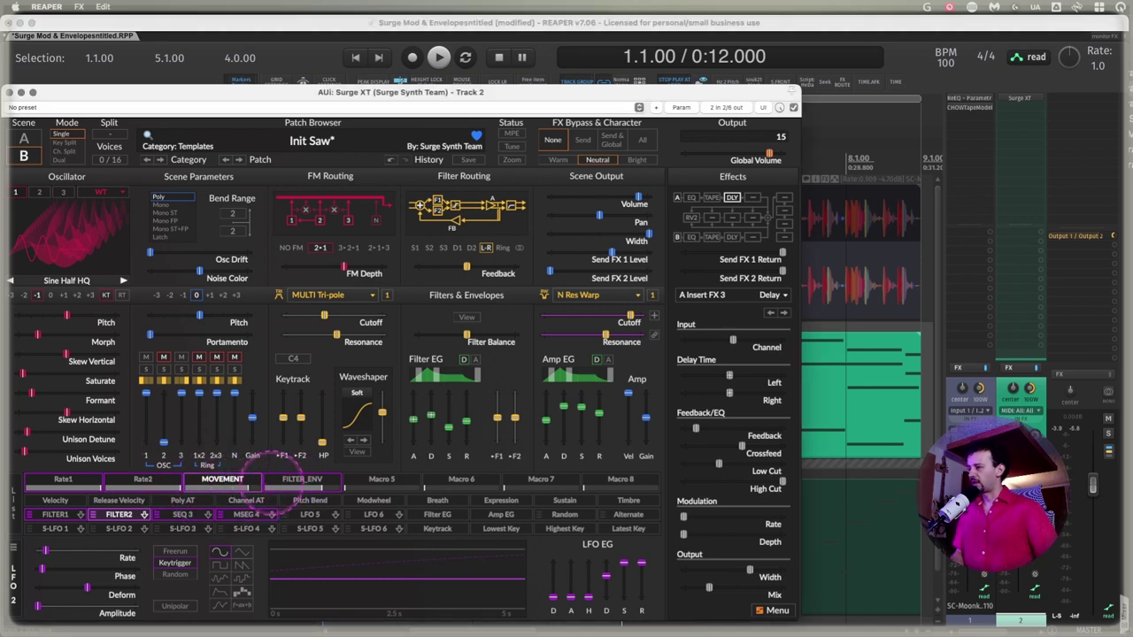
{"action": "left_click", "coordinate": [87, 481]}
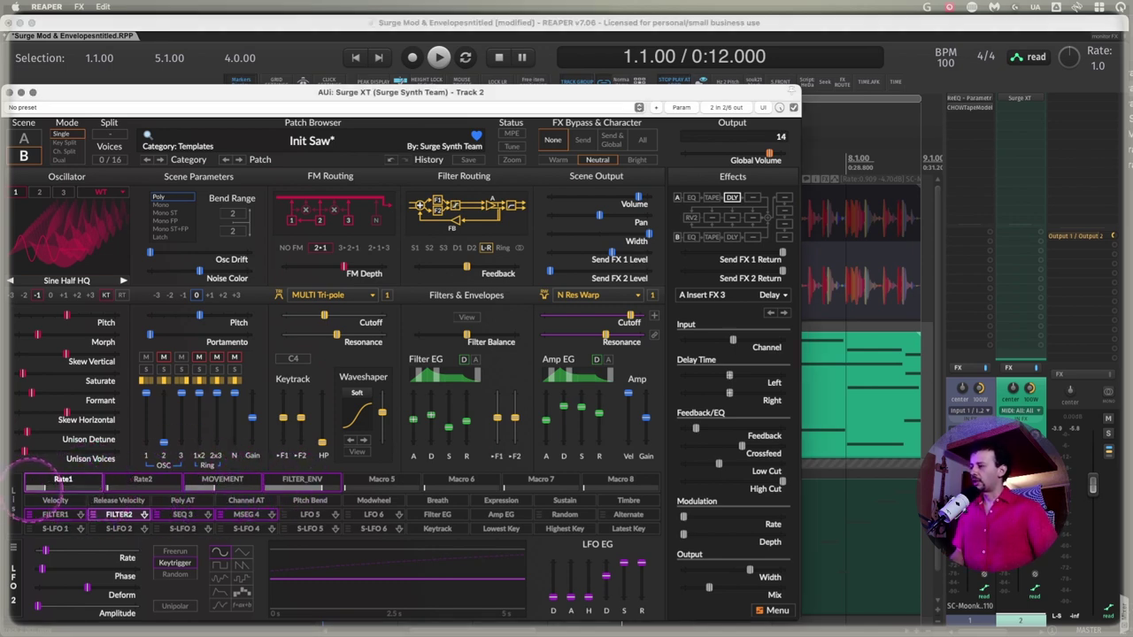
Select the FILTER1 LFO and examine its settings and available waveform shapes
{"action": "left_click", "coordinate": [53, 529]}
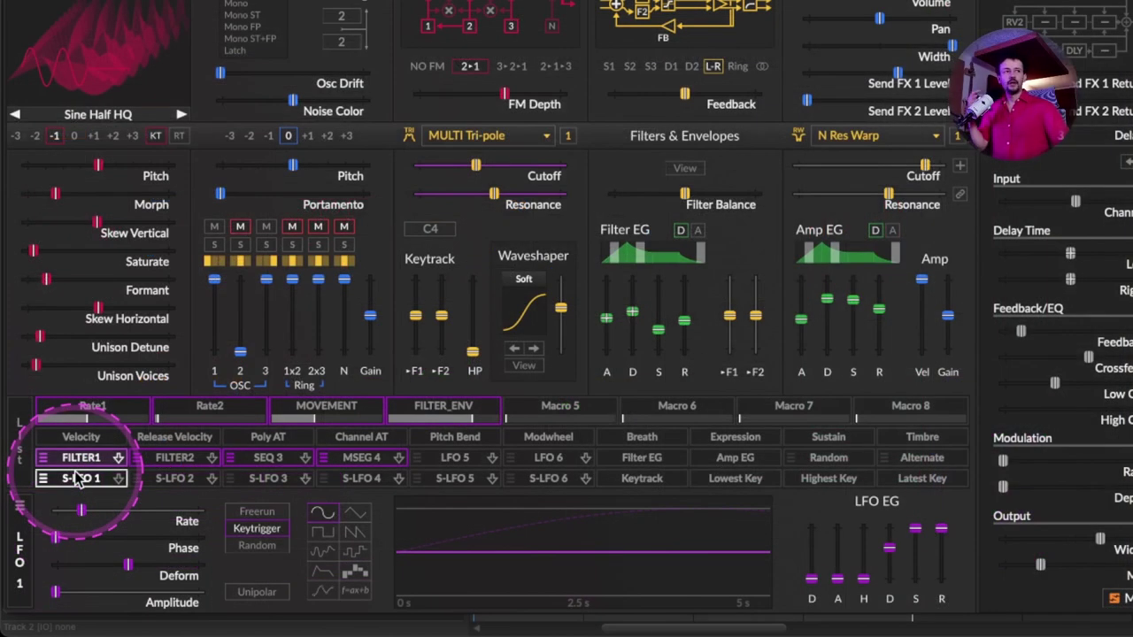
{"action": "left_click", "coordinate": [79, 461]}
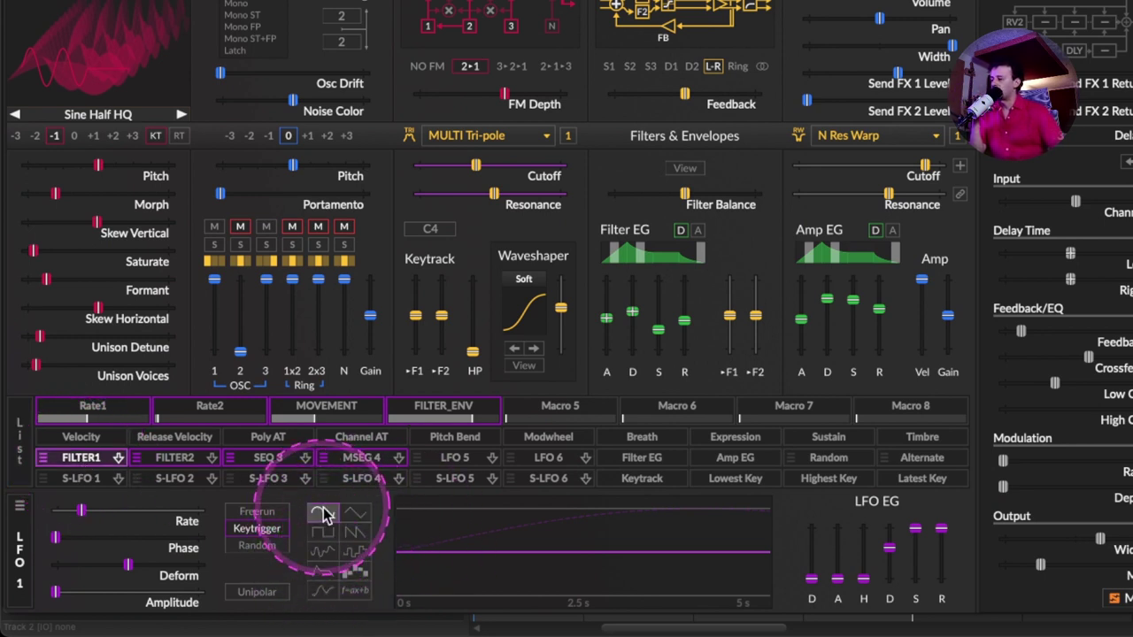
{"action": "left_click", "coordinate": [81, 460]}
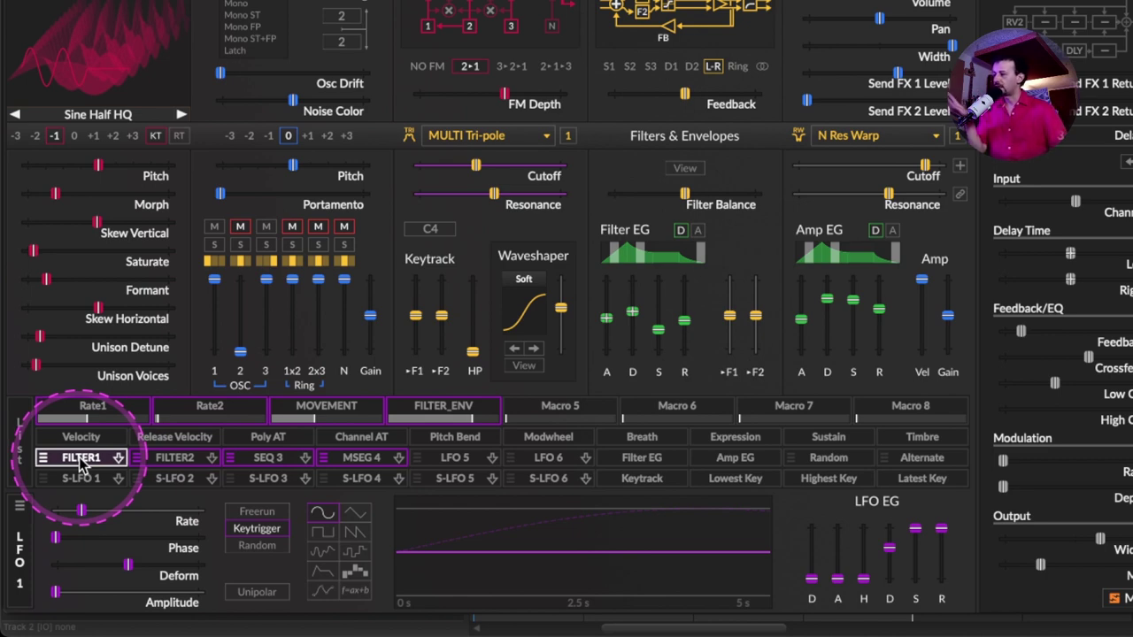
Select the SEQ 3 step sequencer and set its Amplitude to 100 %
{"action": "left_click", "coordinate": [266, 460]}
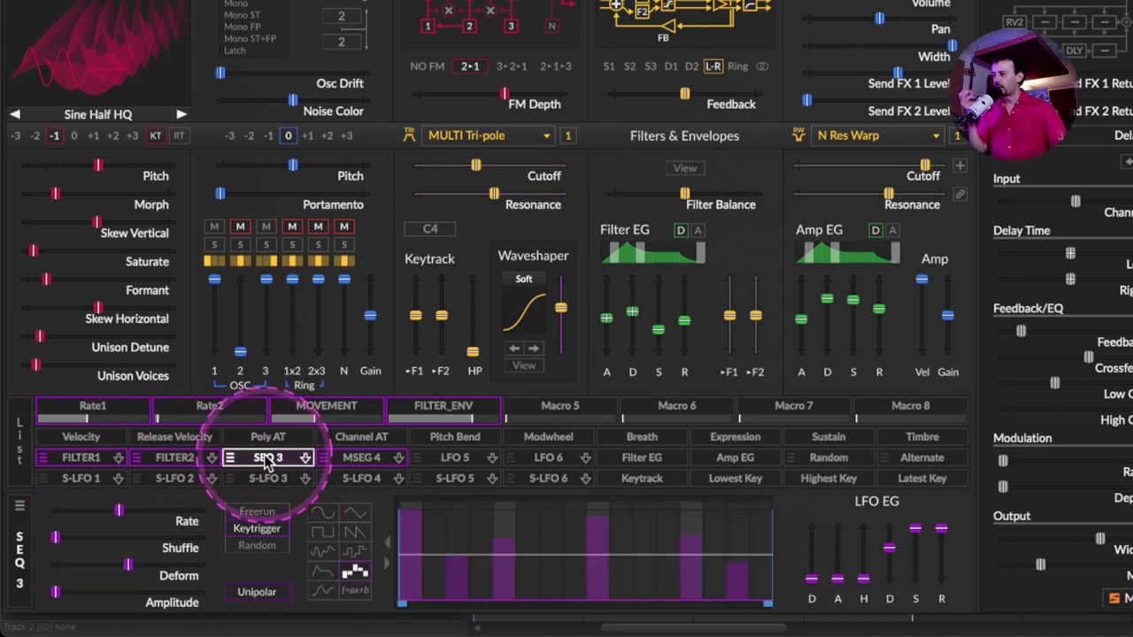
{"action": "left_click", "coordinate": [328, 534]}
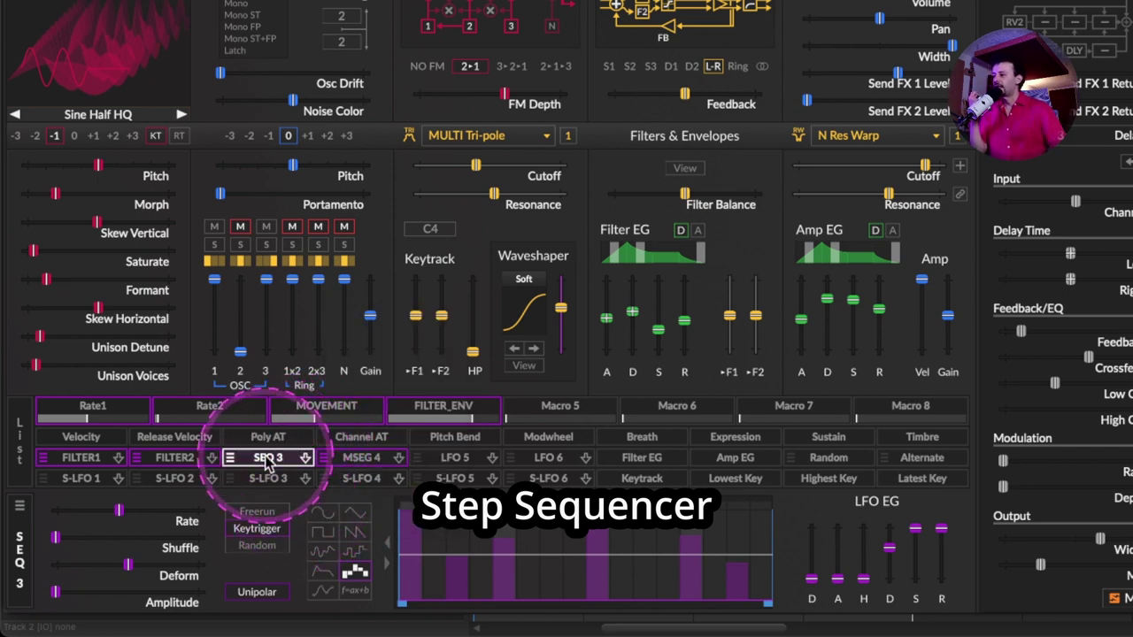
{"action": "left_click", "coordinate": [56, 592]}
{"action": "right_click", "coordinate": [57, 593]}
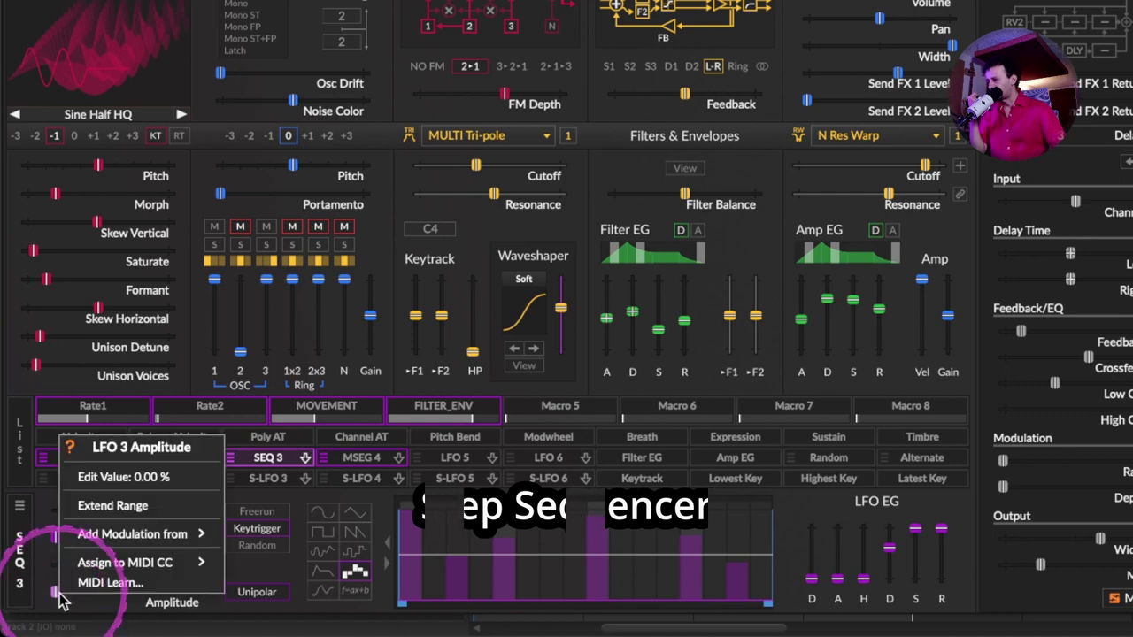
{"action": "left_click", "coordinate": [89, 402]}
{"action": "type", "text": "100"}
{"action": "left_click", "coordinate": [562, 584]}
{"action": "left_click_drag", "start_coordinate": [562, 591], "coordinate": [838, 569]}
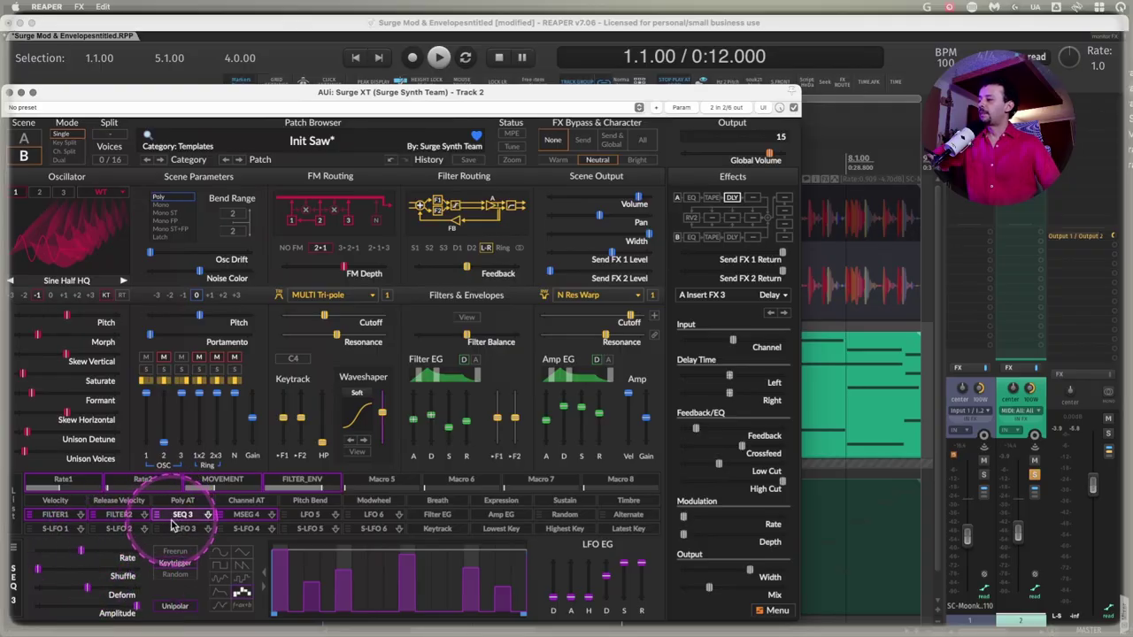
Adjust the SEQ 3 modulation depth on the Waveshaper drive and set the sequencer's trigger mode to Freerun
{"action": "left_click", "coordinate": [182, 516]}
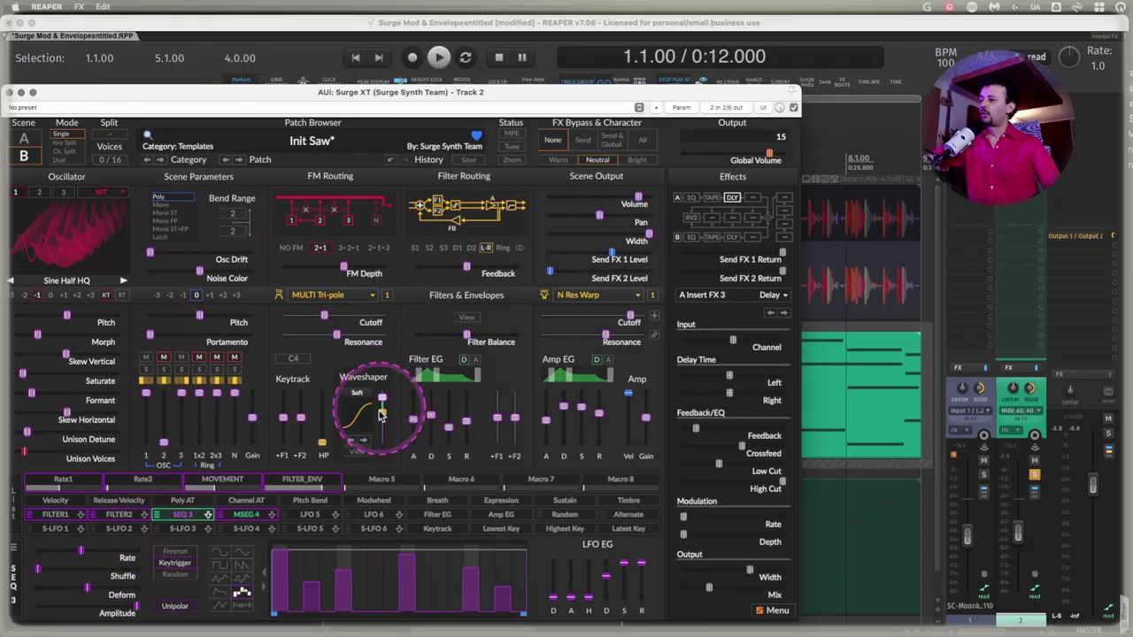
{"action": "left_click_drag", "start_coordinate": [381, 412], "coordinate": [382, 407]}
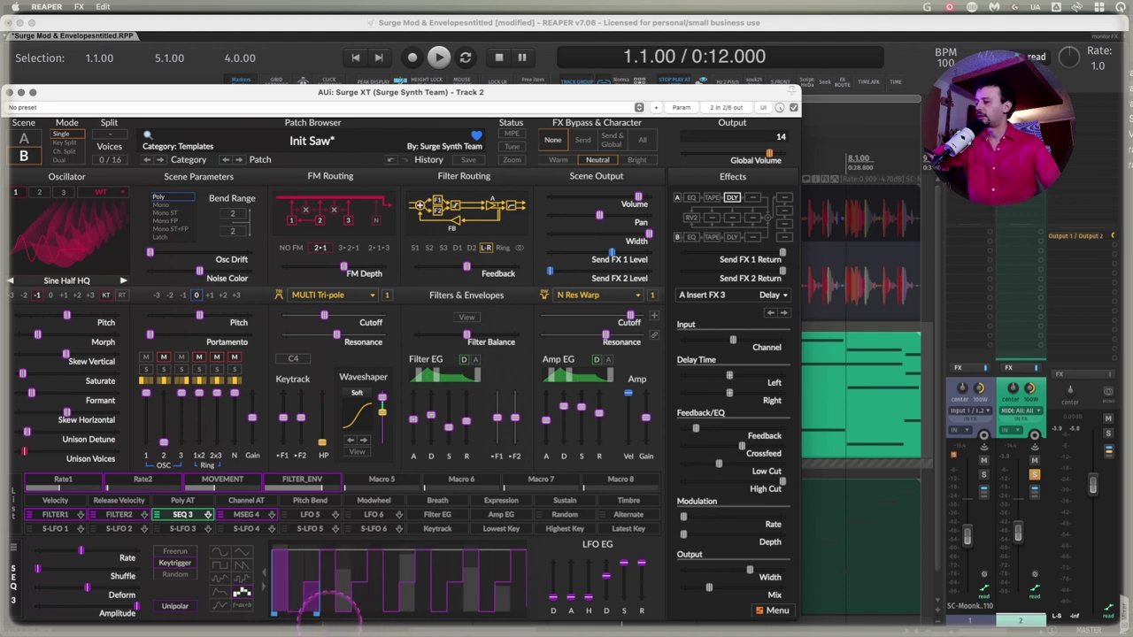
{"action": "left_click", "coordinate": [179, 552]}
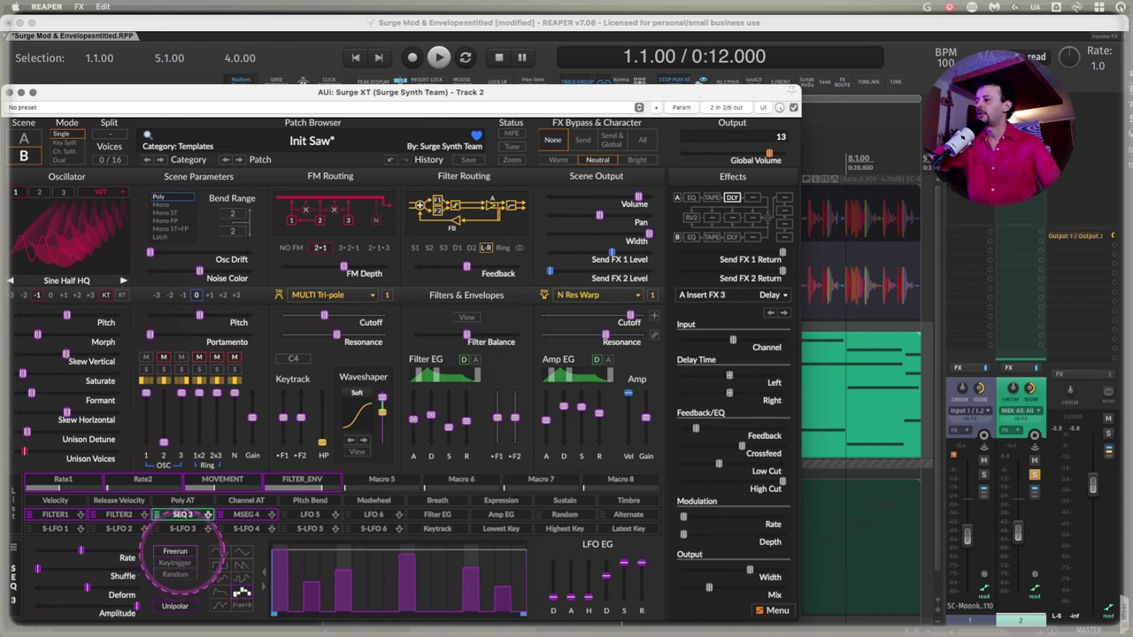
{"action": "left_click", "coordinate": [179, 575]}
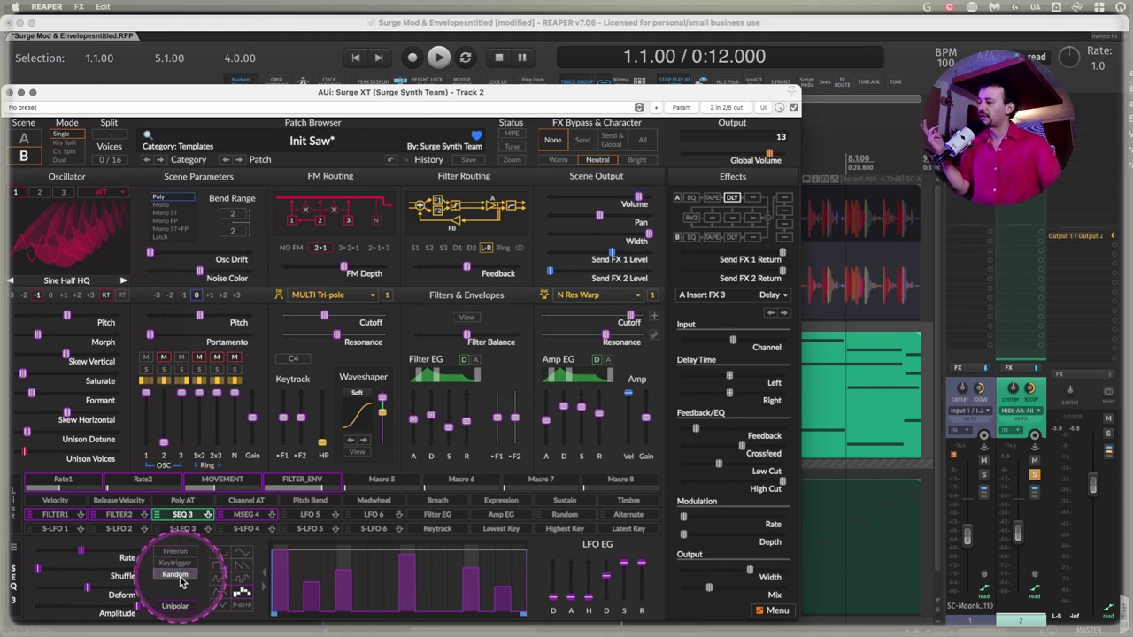
{"action": "left_click", "coordinate": [174, 550]}
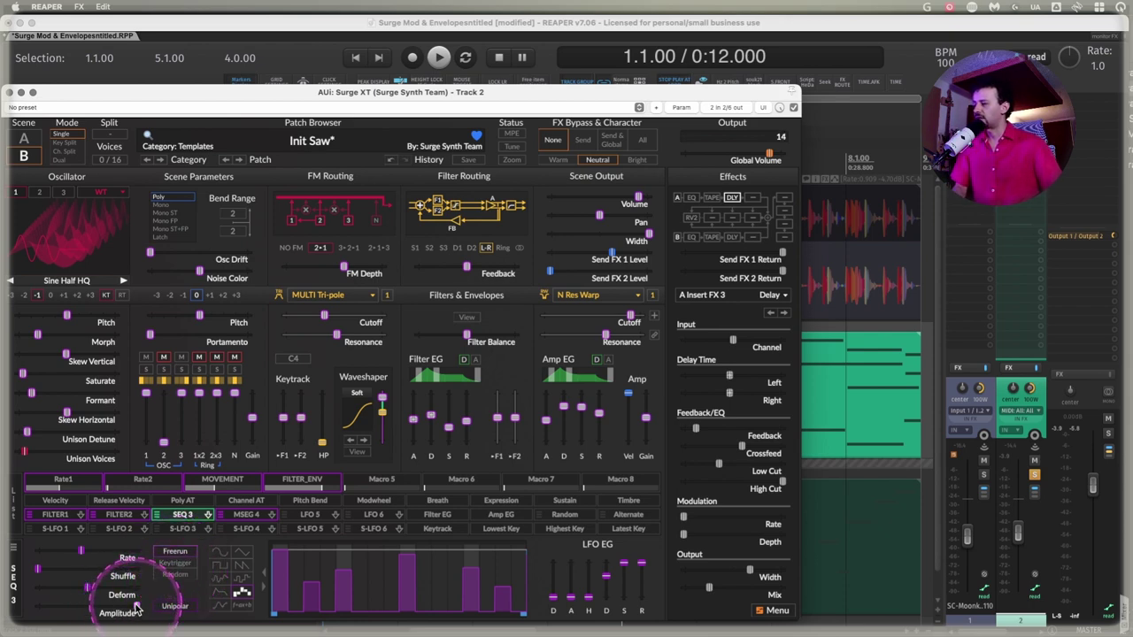
Audition the sequencer, lower SEQ 3's Deform to about -35 %, and raise its Shuffle slightly
{"action": "key", "text": "space"}
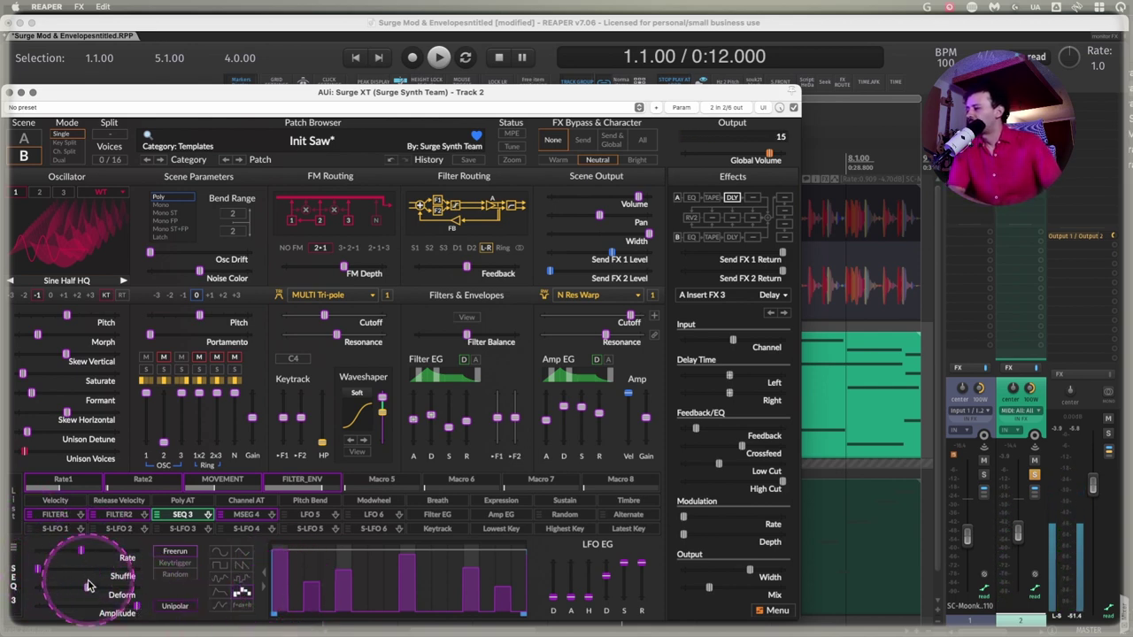
{"action": "left_click_drag", "start_coordinate": [88, 588], "coordinate": [118, 584]}
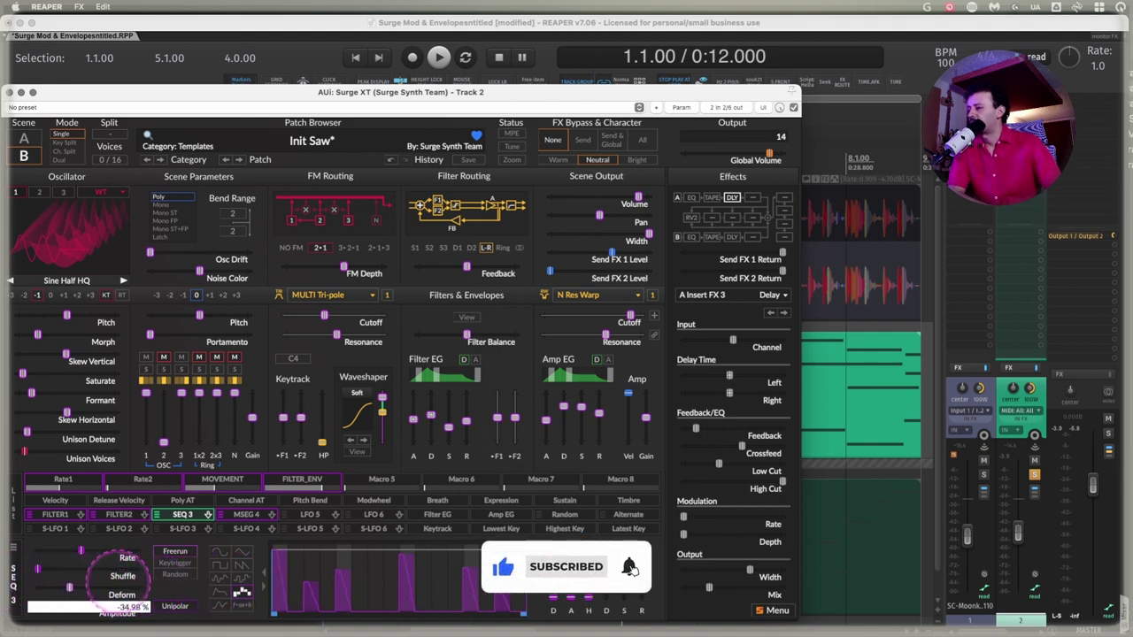
{"action": "mouse_move", "coordinate": [328, 577]}
{"action": "left_mouse_down"}
{"action": "mouse_move", "coordinate": [328, 555]}
{"action": "mouse_move", "coordinate": [331, 613]}
{"action": "mouse_move", "coordinate": [312, 580]}
{"action": "left_mouse_up"}
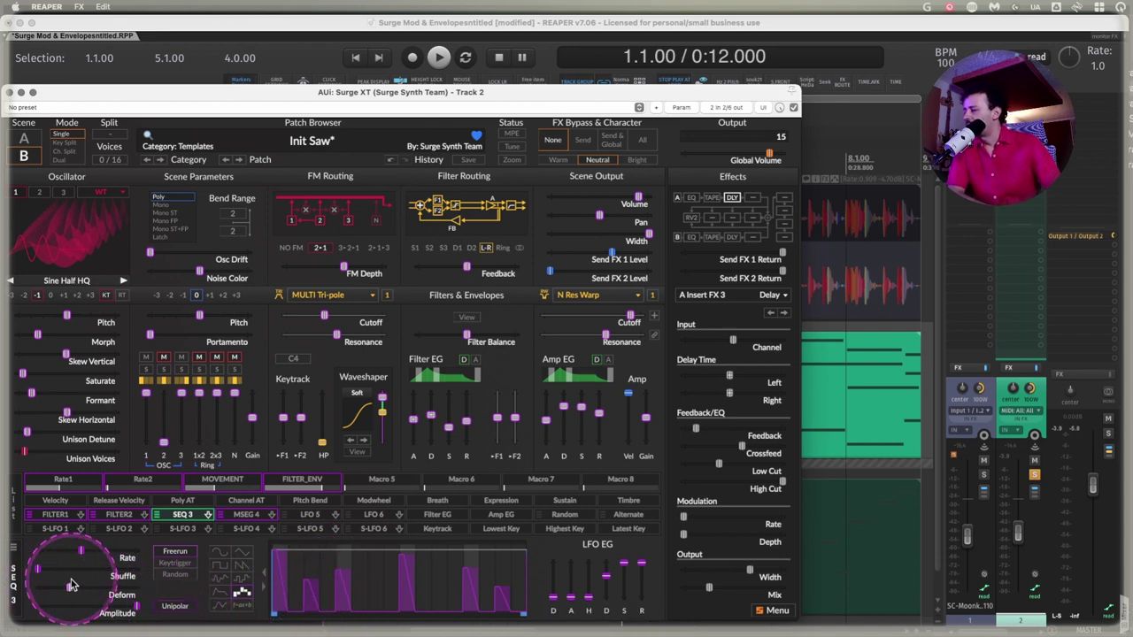
{"action": "left_click_drag", "start_coordinate": [47, 573], "coordinate": [75, 571]}
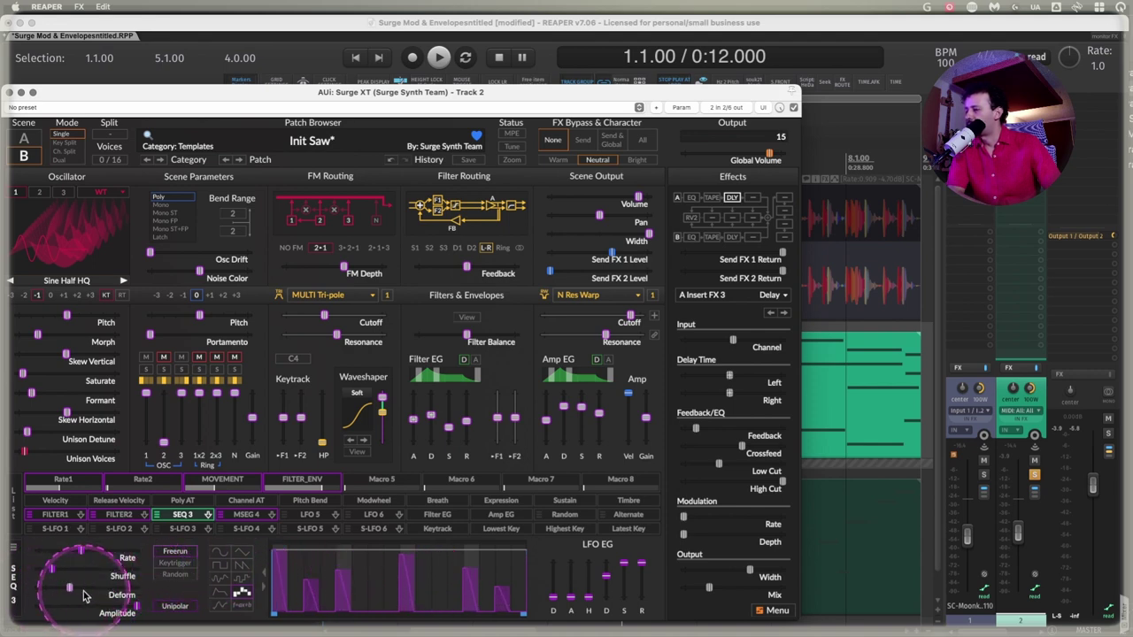
Enable tempo sync for the LFO 3 Rate and set it to a straight 1/16 note
{"action": "mouse_move", "coordinate": [85, 555]}
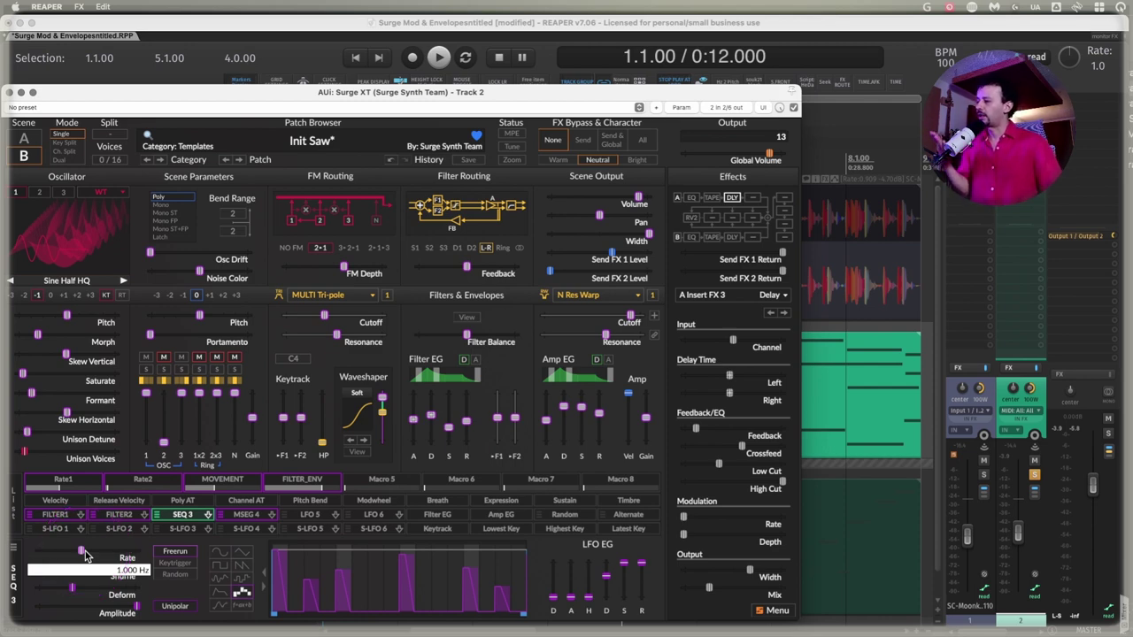
{"action": "right_click", "coordinate": [85, 555]}
{"action": "left_click", "coordinate": [113, 449]}
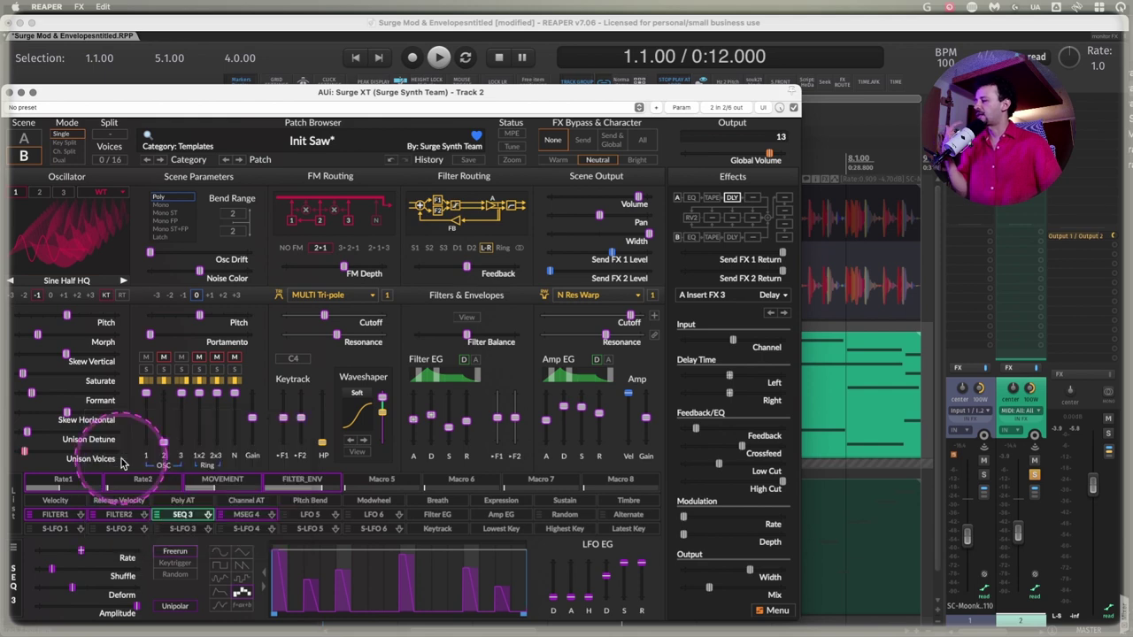
{"action": "right_click", "coordinate": [81, 553]}
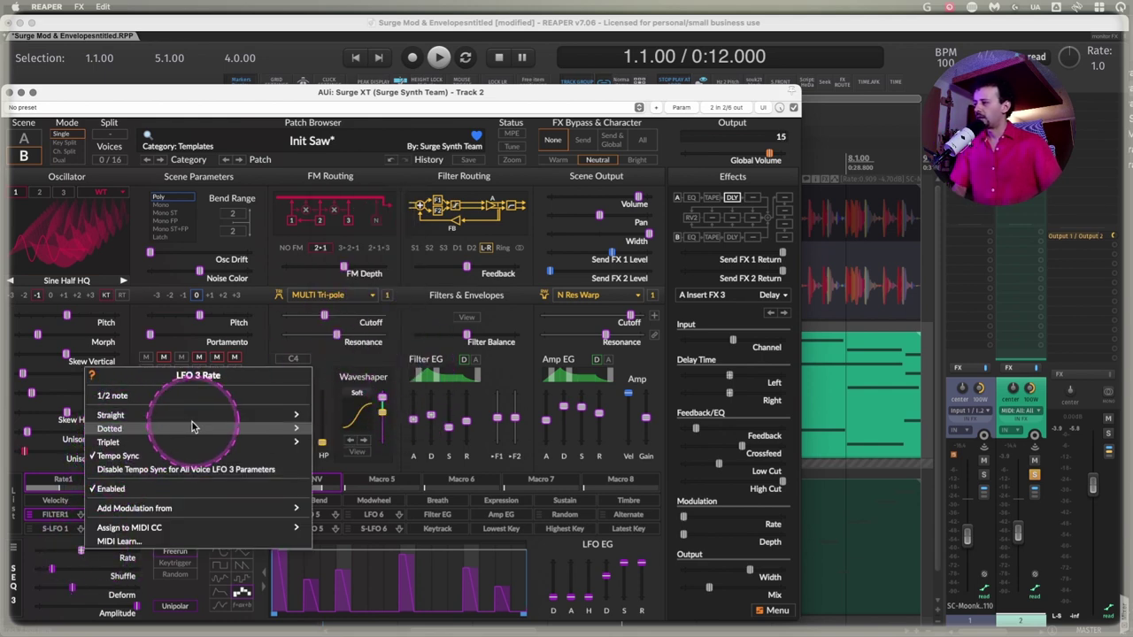
{"action": "mouse_move", "coordinate": [191, 416]}
{"action": "left_click", "coordinate": [352, 346]}
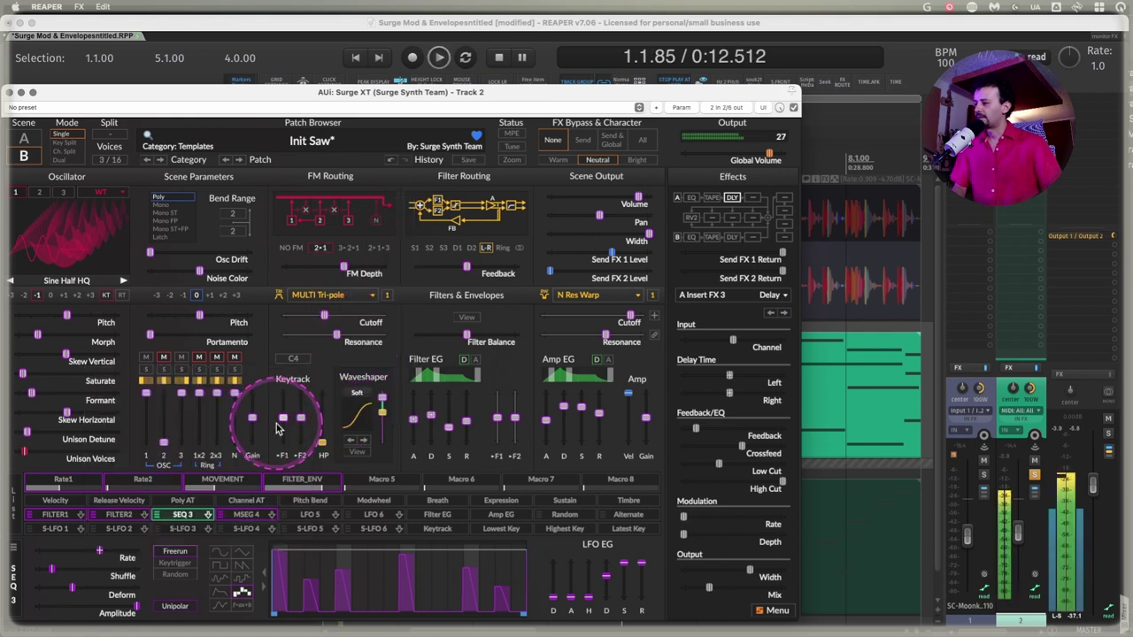
Set the LFO 3 Rate to a straight 1/4 note and audition it with the loop playing
{"action": "right_click", "coordinate": [100, 556]}
{"action": "mouse_move", "coordinate": [221, 417]}
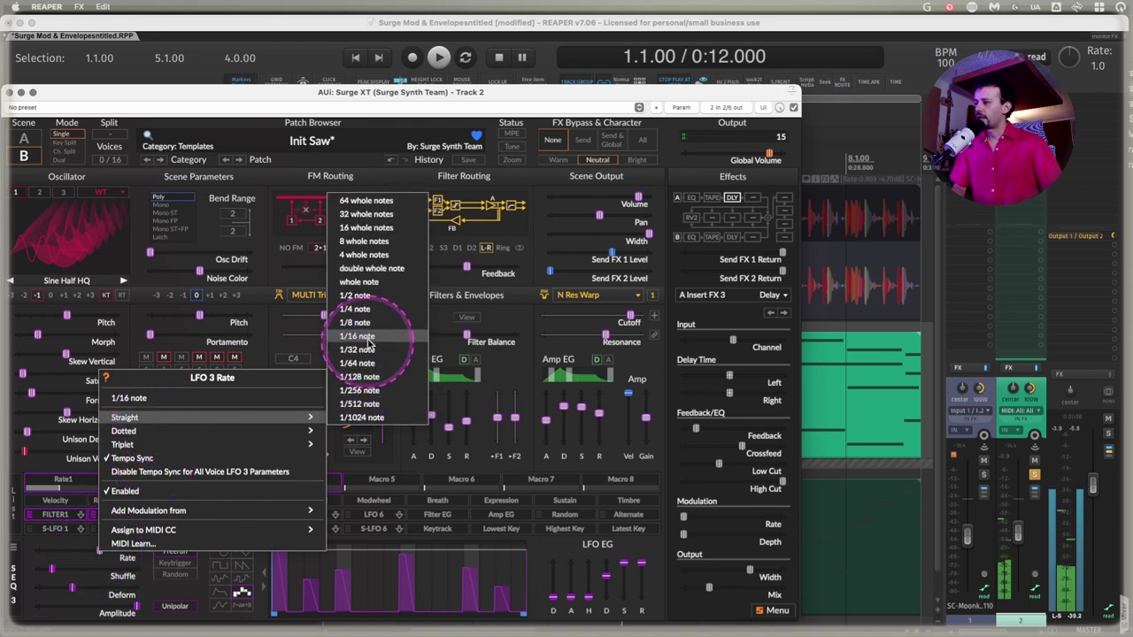
{"action": "left_click", "coordinate": [364, 309]}
{"action": "key", "text": "space"}
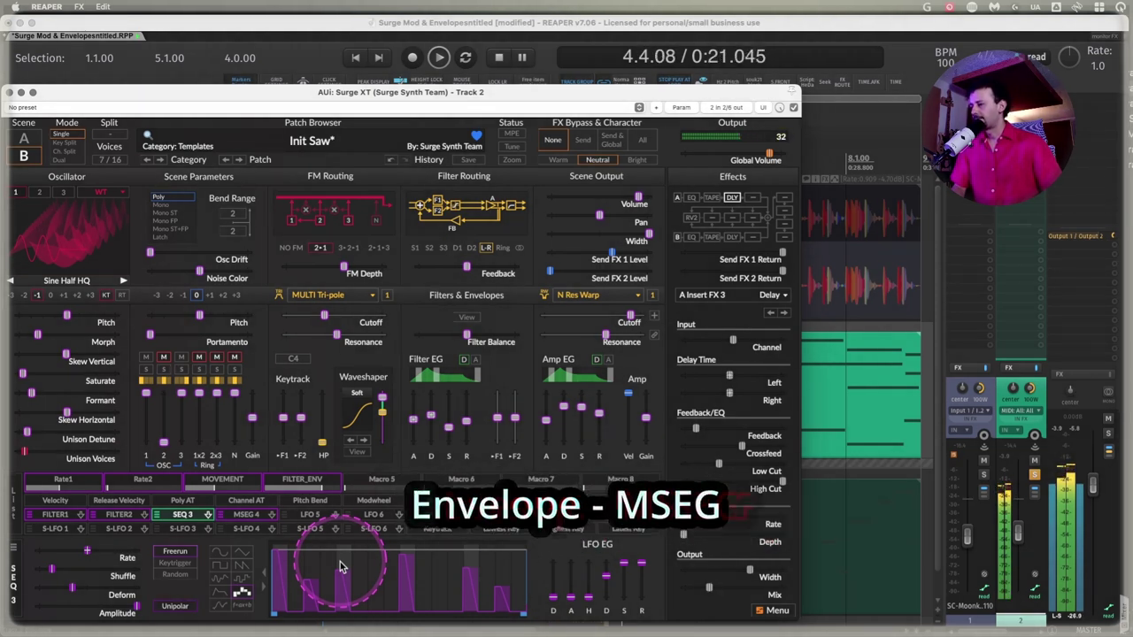
{"action": "key", "text": "space"}
{"action": "right_click", "coordinate": [95, 556]}
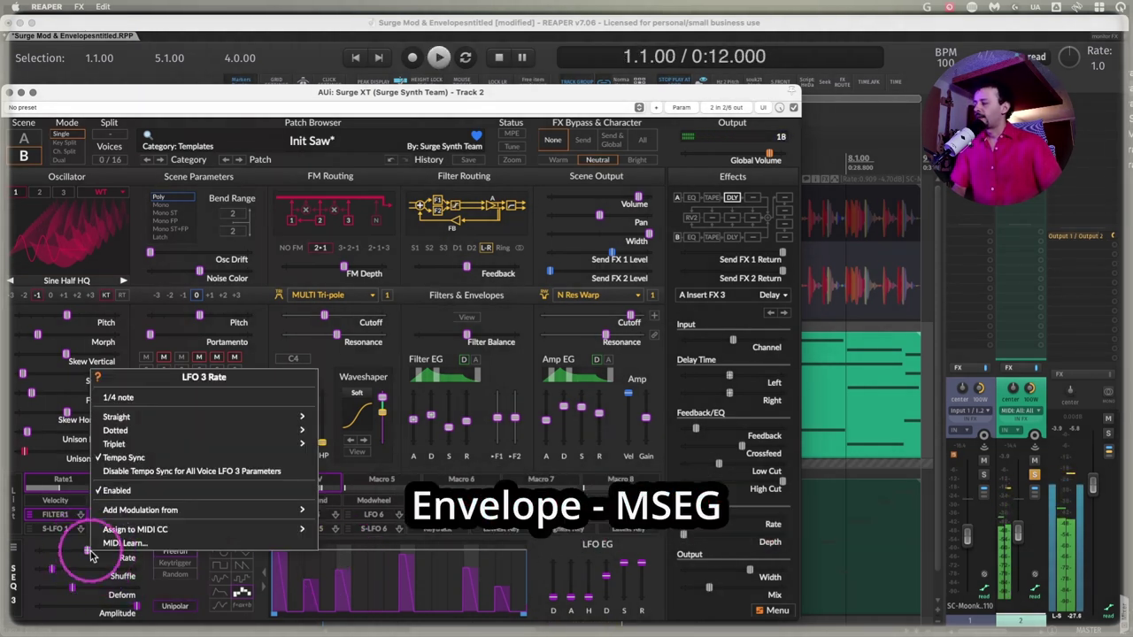
Examine MSEG 4 and the list of available LFO types, and select LFO 5
{"action": "left_click", "coordinate": [246, 515]}
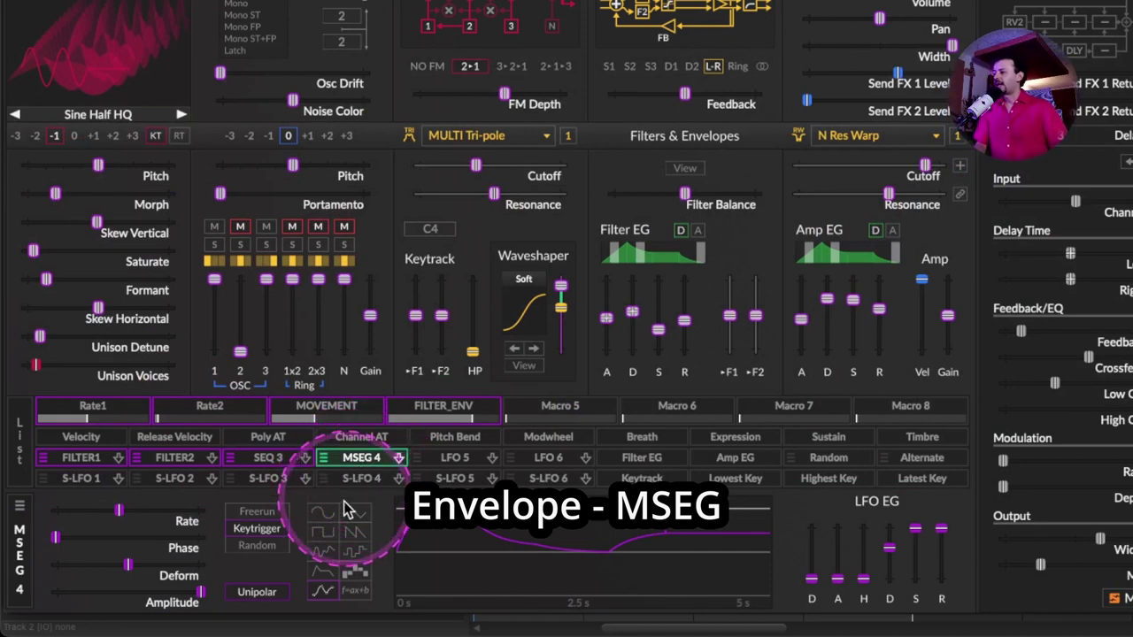
{"action": "right_click", "coordinate": [347, 580]}
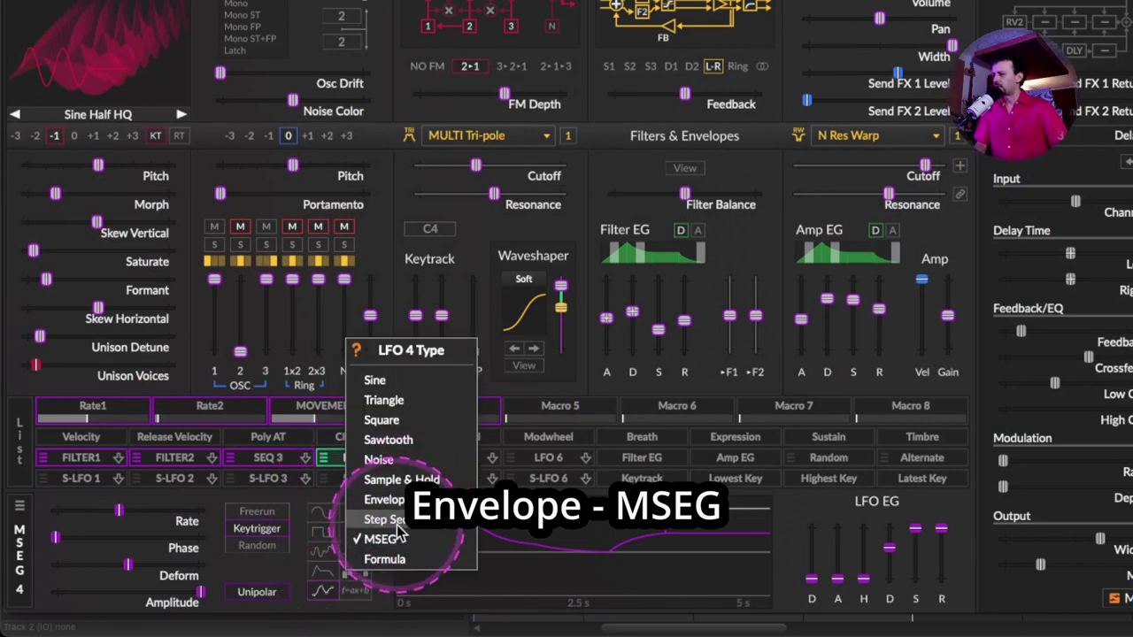
{"action": "left_click", "coordinate": [316, 511]}
{"action": "left_click", "coordinate": [449, 457]}
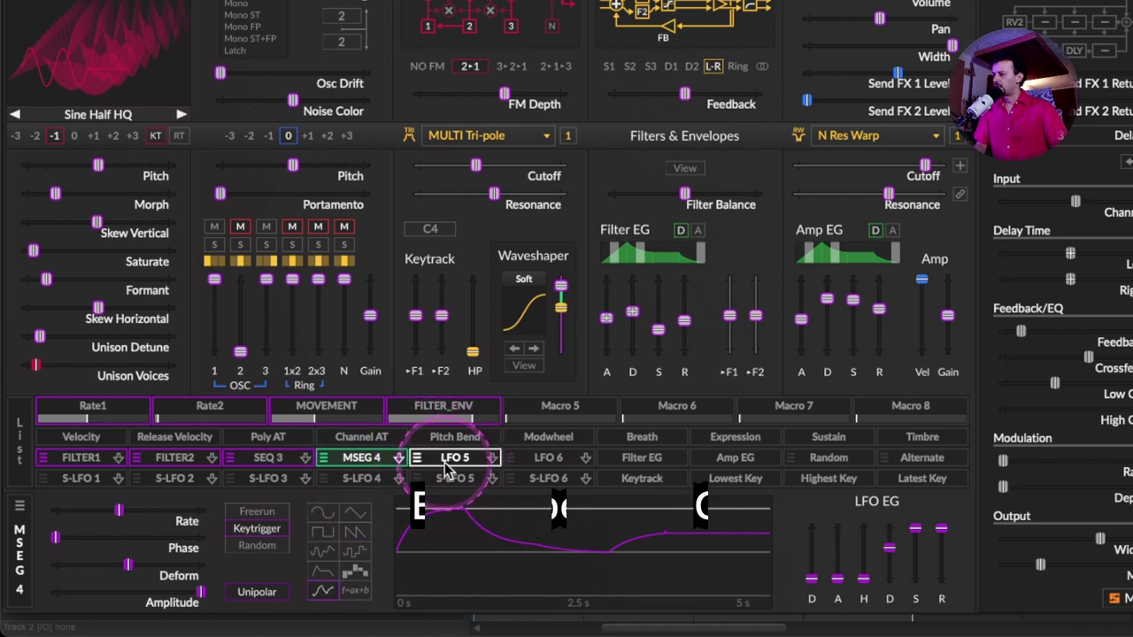
Change LFO 5's type to Envelope and shape it with a longer attack, slightly longer decay, lower sustain and shorter release
{"action": "right_click", "coordinate": [352, 536]}
{"action": "left_click", "coordinate": [405, 474]}
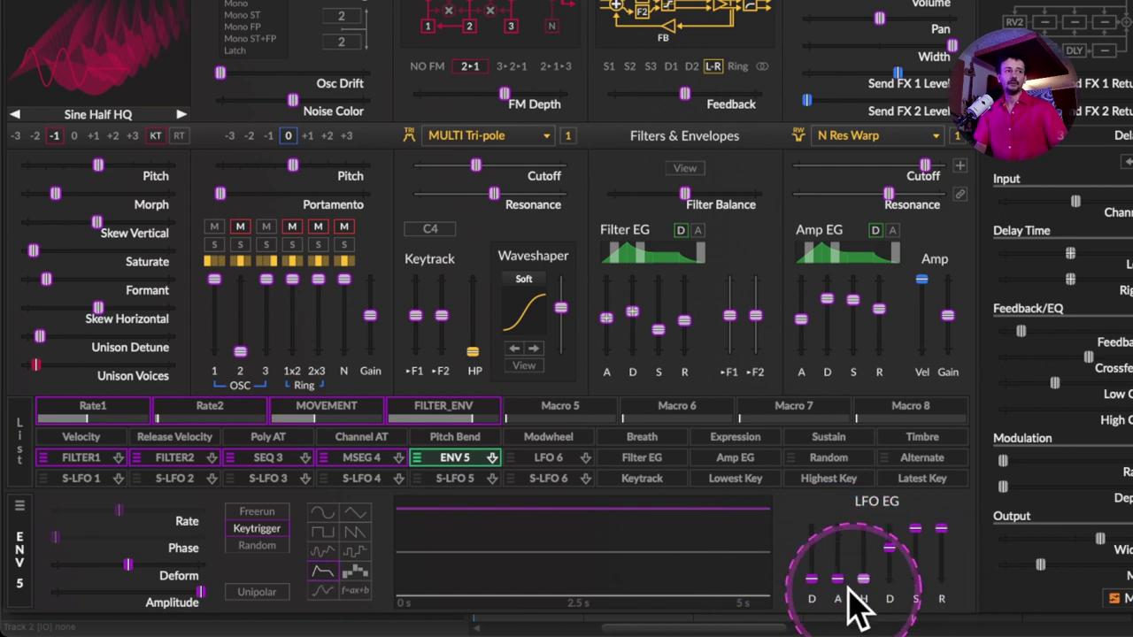
{"action": "left_click_drag", "start_coordinate": [837, 579], "coordinate": [841, 464]}
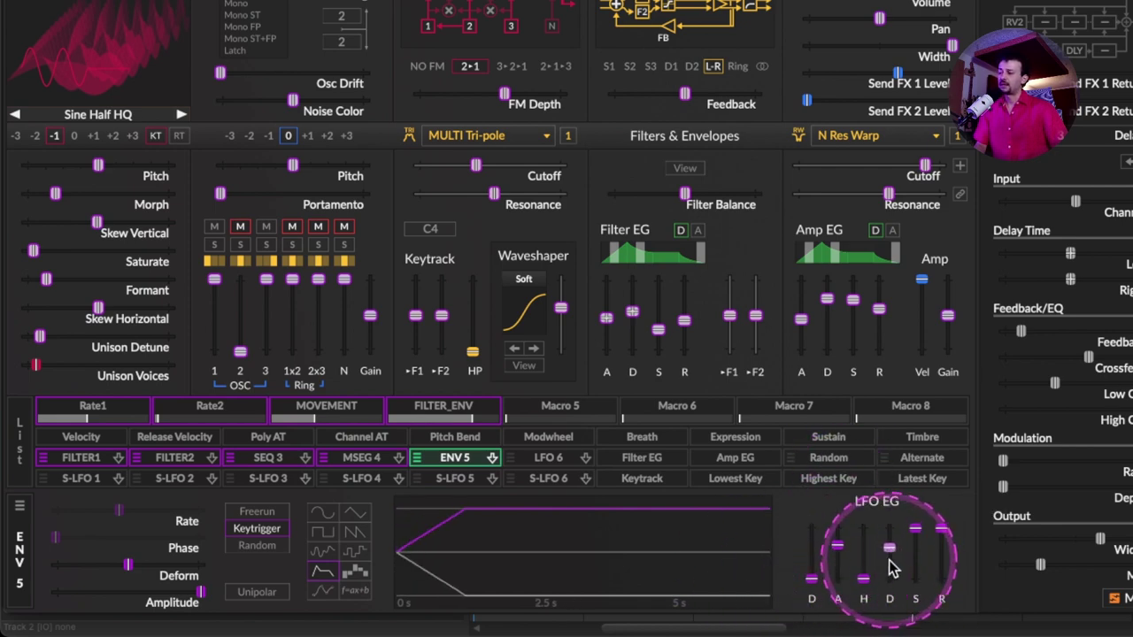
{"action": "left_click_drag", "start_coordinate": [890, 550], "coordinate": [921, 623]}
{"action": "mouse_move", "coordinate": [938, 542]}
{"action": "left_mouse_down"}
{"action": "mouse_move", "coordinate": [940, 591]}
{"action": "mouse_move", "coordinate": [940, 547]}
{"action": "left_mouse_up"}
Raise the Delay and Hold stages of ENV 5 in the LFO EG
{"action": "left_click_drag", "start_coordinate": [810, 576], "coordinate": [800, 522]}
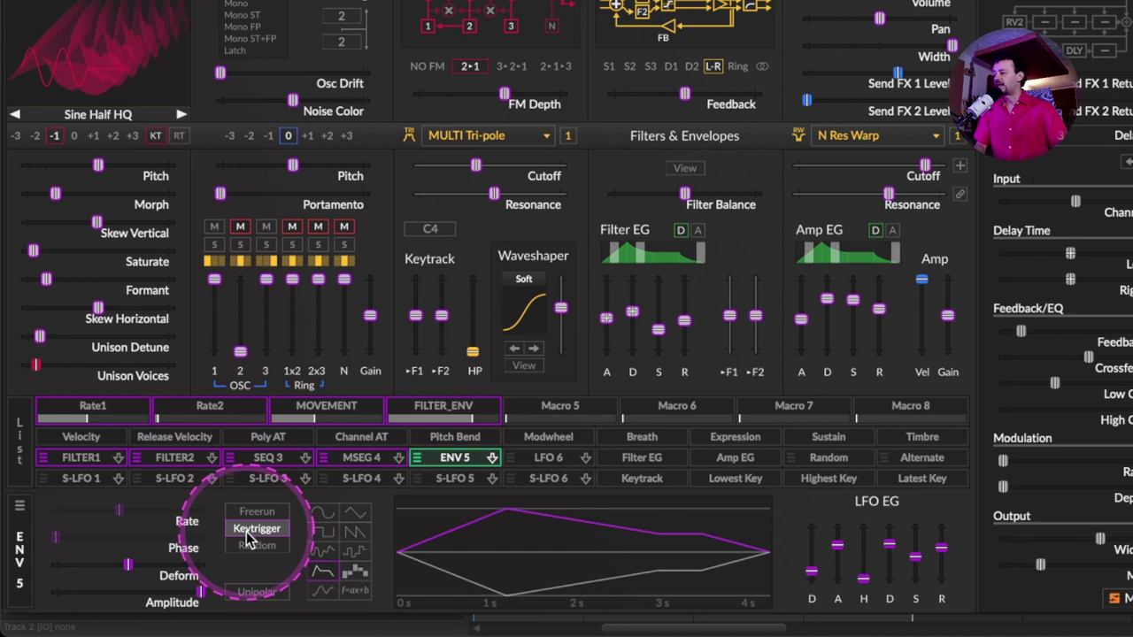
{"action": "left_click_drag", "start_coordinate": [797, 574], "coordinate": [816, 507]}
{"action": "mouse_move", "coordinate": [809, 555]}
{"action": "left_mouse_down"}
{"action": "mouse_move", "coordinate": [809, 566]}
{"action": "mouse_move", "coordinate": [809, 555]}
{"action": "left_mouse_up"}
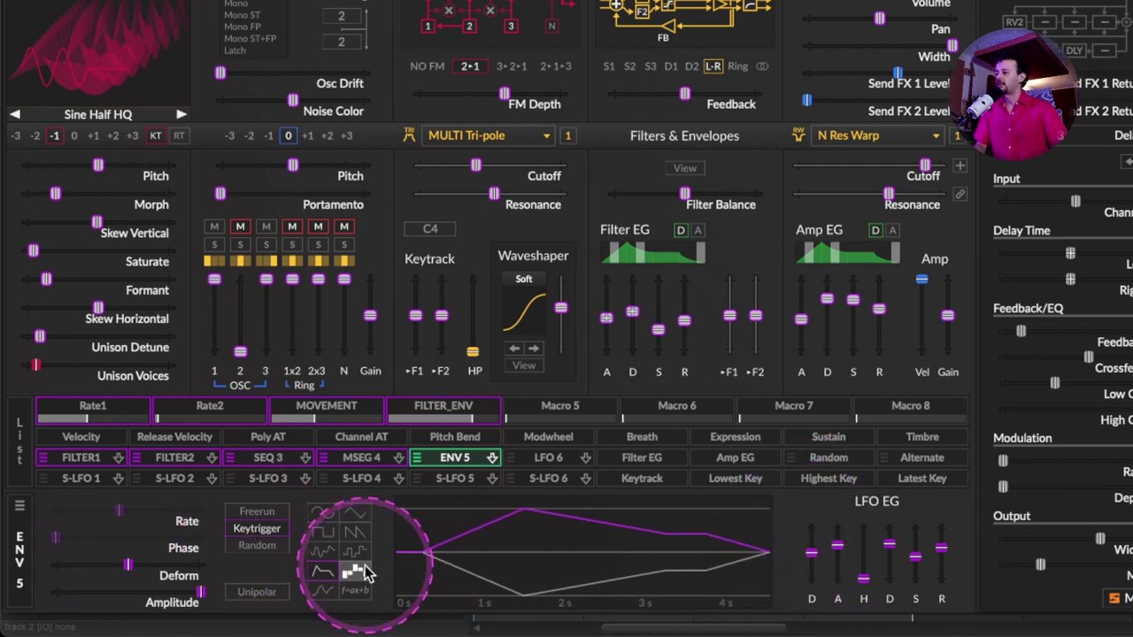
{"action": "left_click_drag", "start_coordinate": [863, 580], "coordinate": [868, 496]}
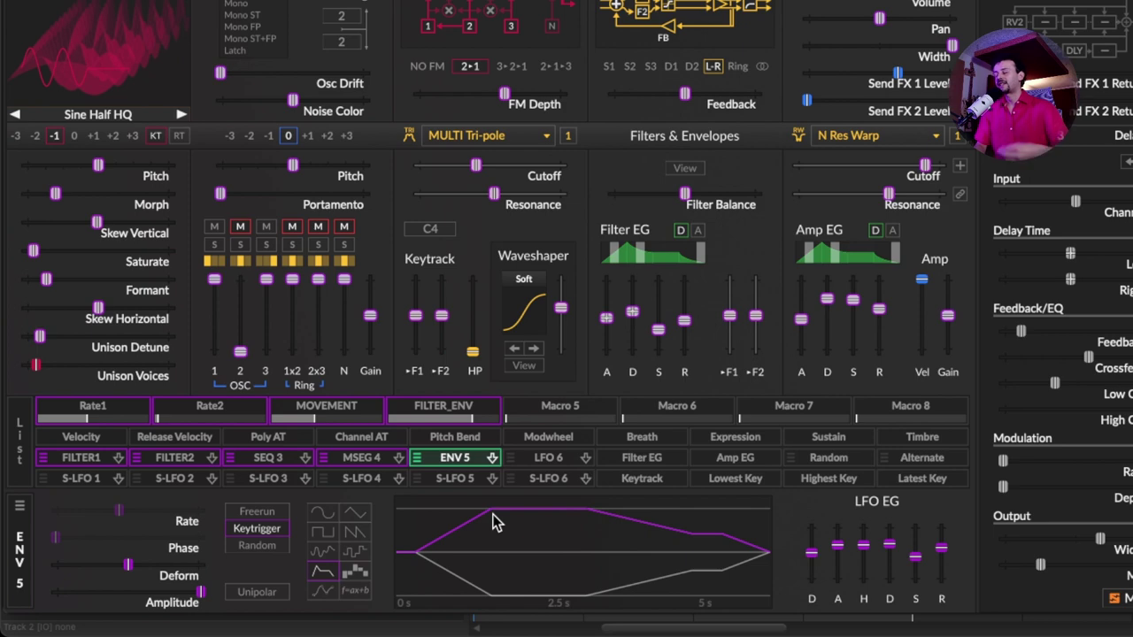
Select MSEG 4, check its LFO type list, and open and reposition the Voice MSEG 4 Editor
{"action": "left_click", "coordinate": [361, 457]}
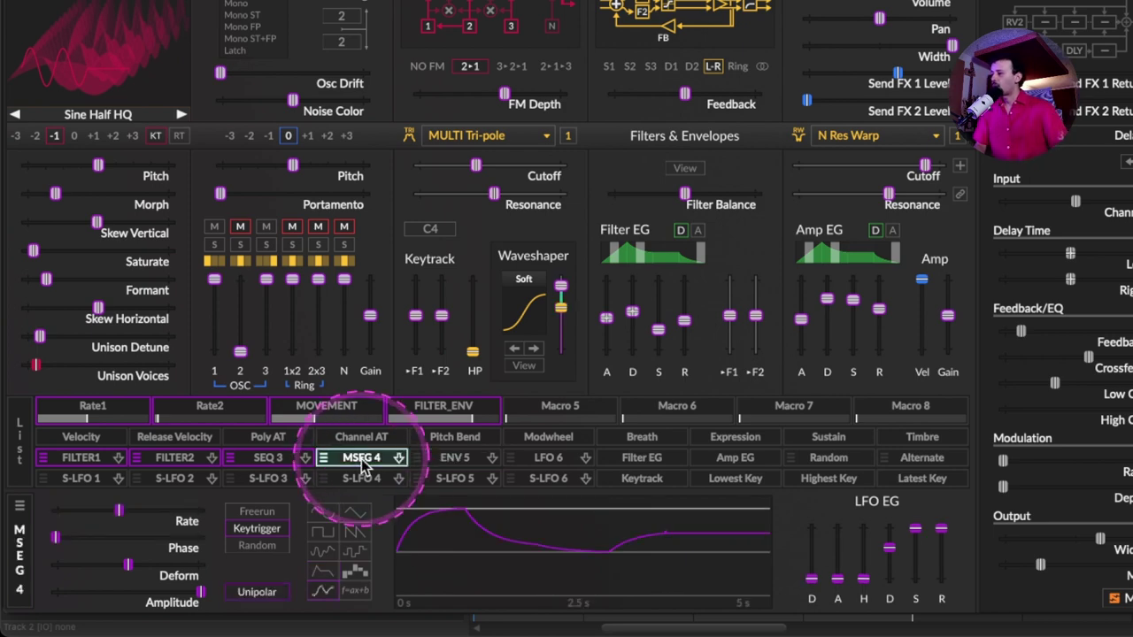
{"action": "left_click", "coordinate": [324, 593]}
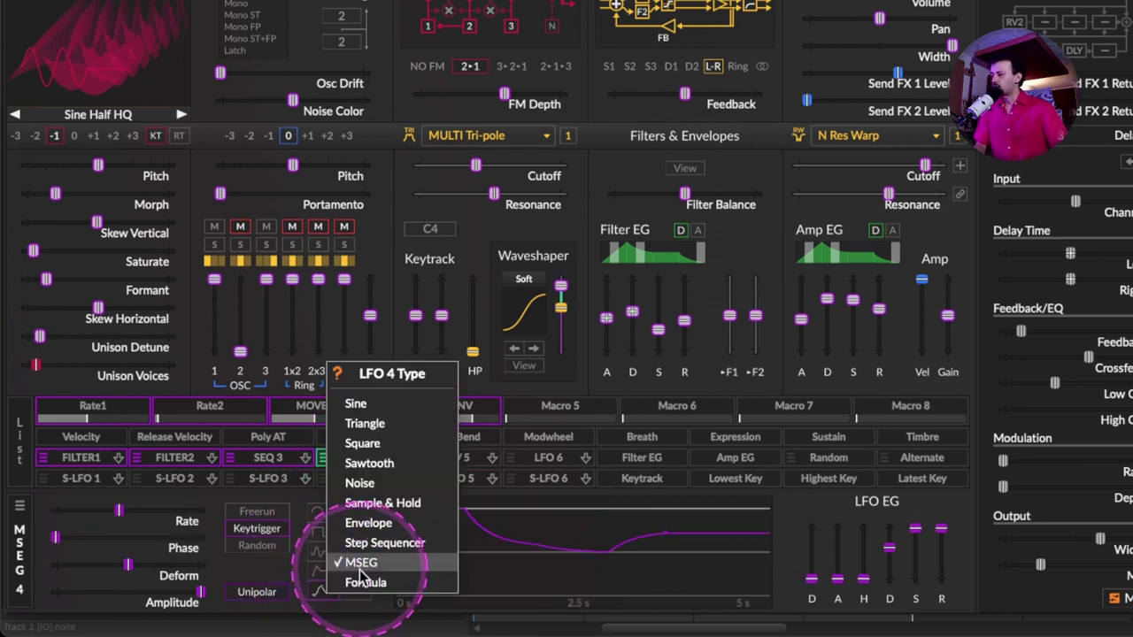
{"action": "left_click", "coordinate": [268, 573]}
{"action": "left_click", "coordinate": [470, 541]}
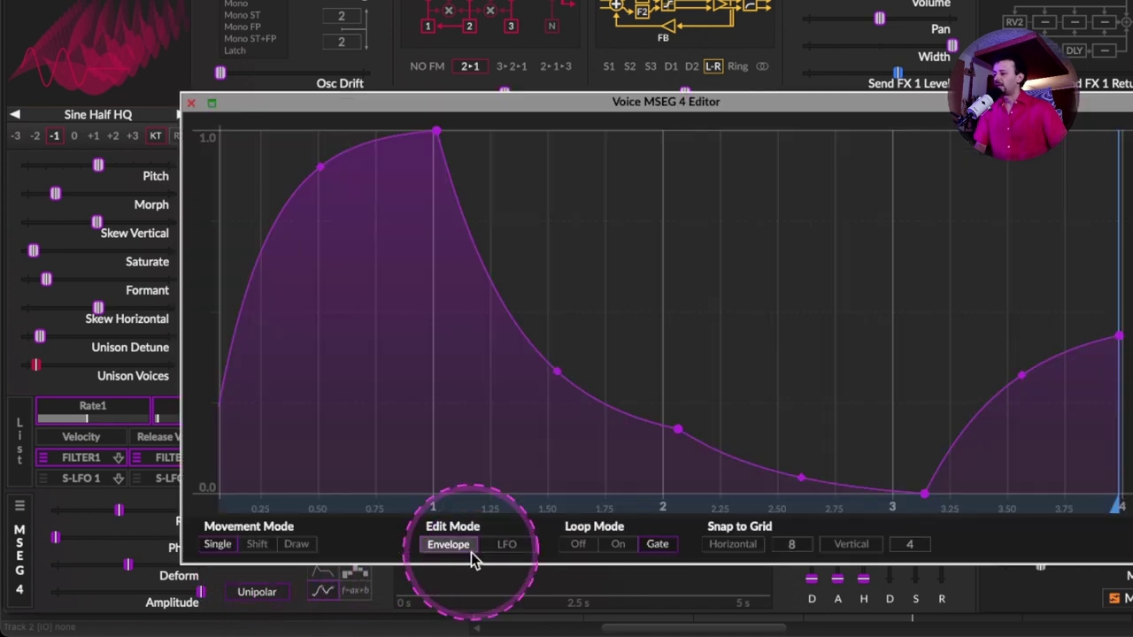
{"action": "left_click_drag", "start_coordinate": [590, 103], "coordinate": [472, 107]}
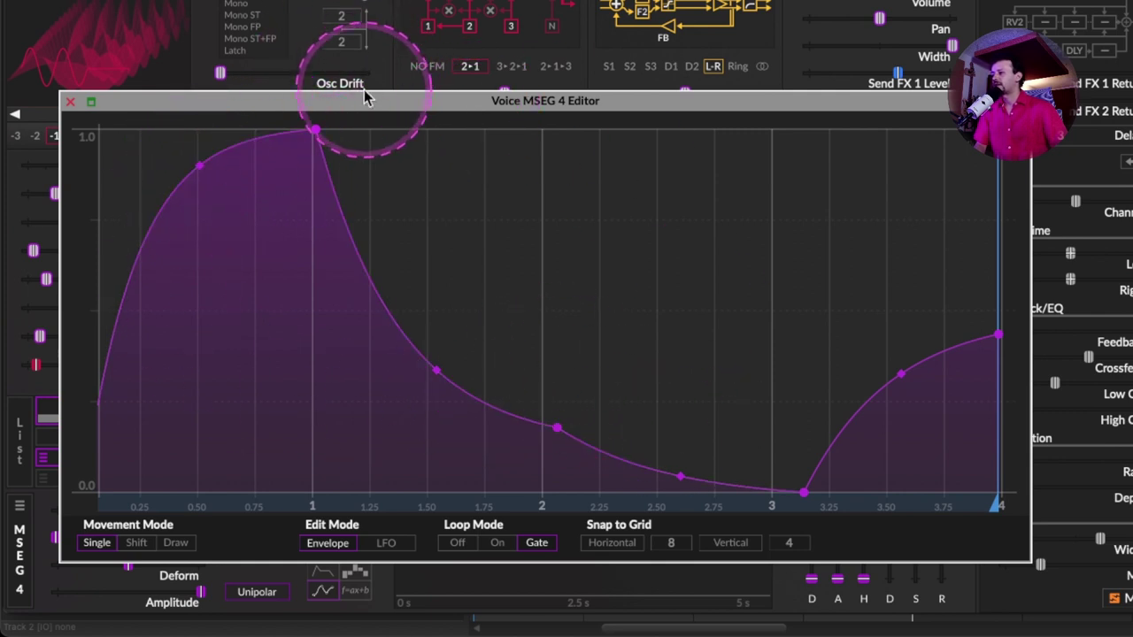
Sweep MSEG 4's Amplitude down to minimum and back to maximum, and close the MSEG editor
{"action": "left_click_drag", "start_coordinate": [202, 591], "coordinate": [93, 592]}
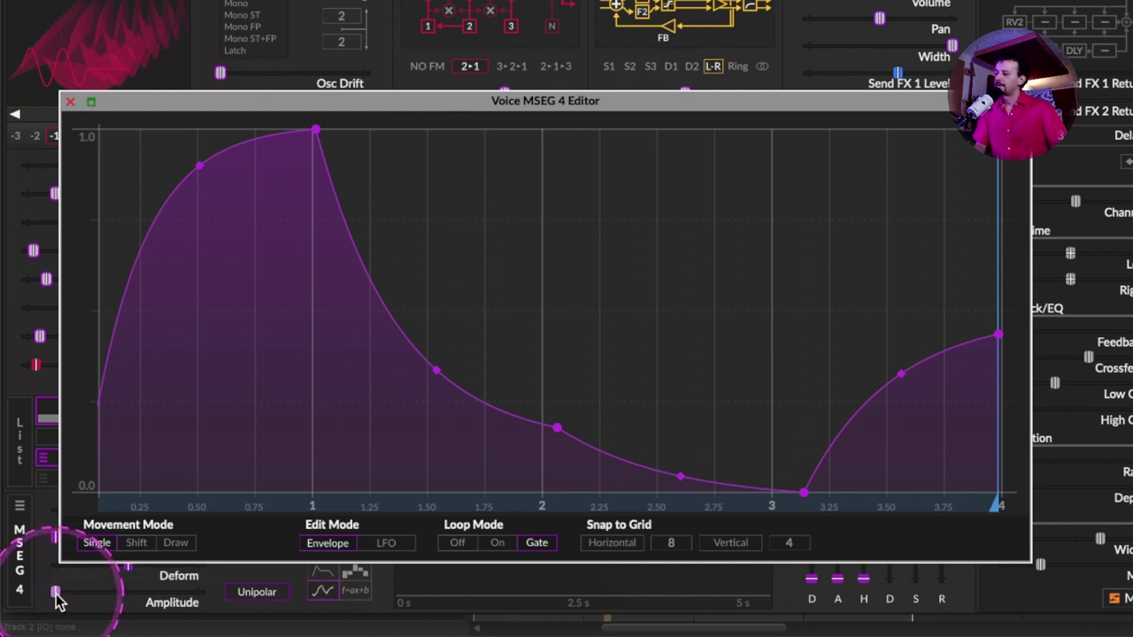
{"action": "left_click_drag", "start_coordinate": [56, 599], "coordinate": [204, 602]}
{"action": "left_click", "coordinate": [202, 595]}
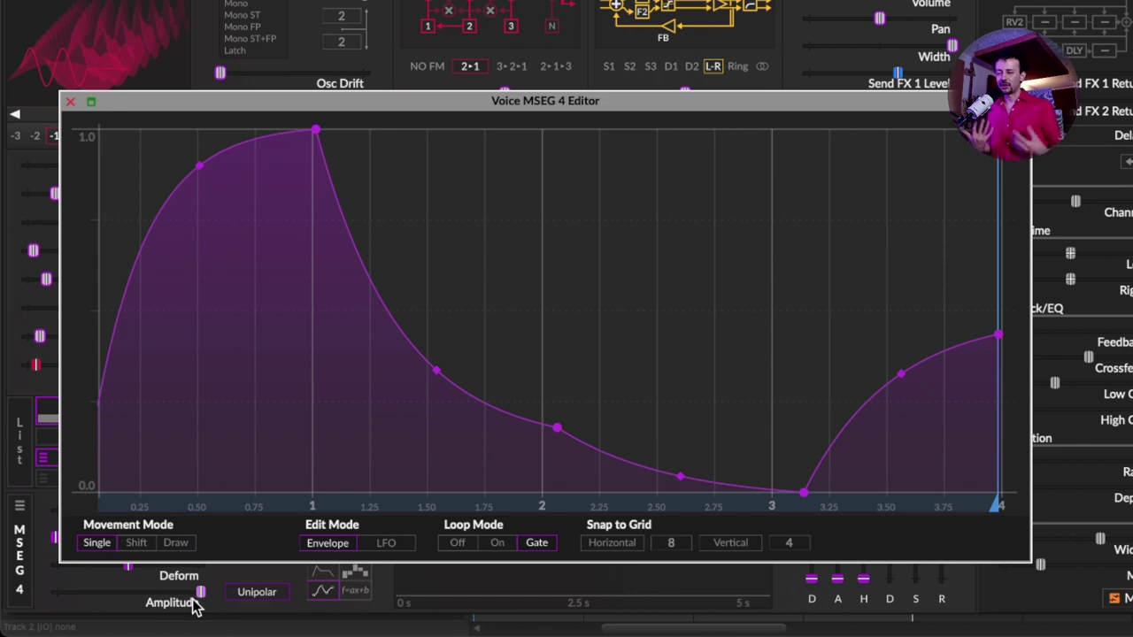
{"action": "left_click", "coordinate": [70, 101]}
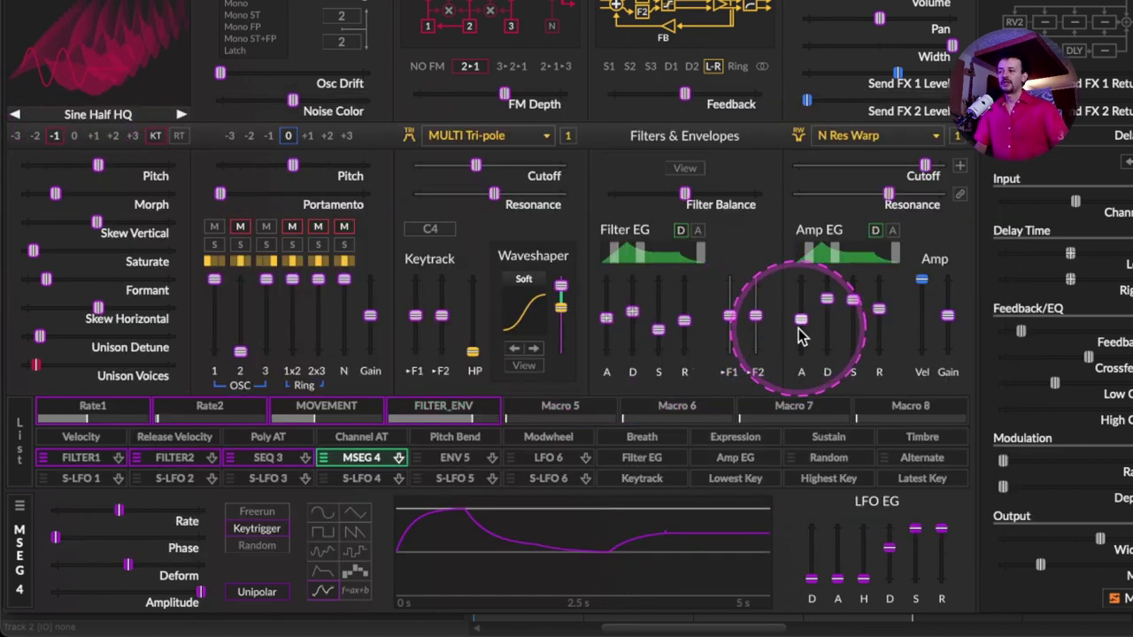
Examine the options for Filter 1 FEG Mod Amount and the envelope sources available for modulating the filter Feedback
{"action": "mouse_move", "coordinate": [798, 336]}
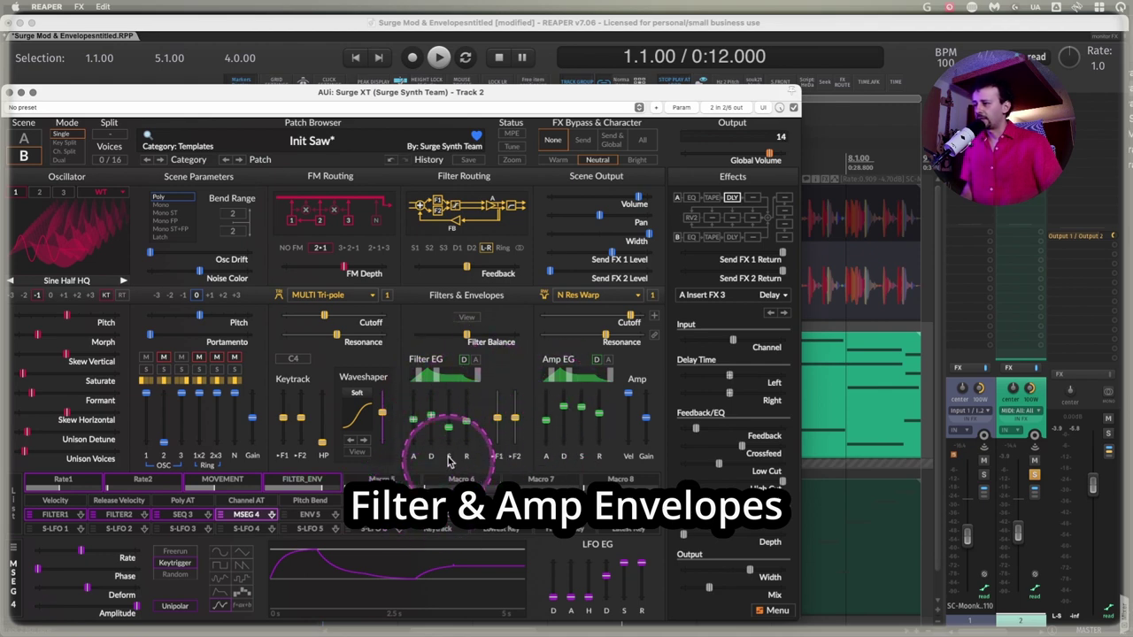
{"action": "right_click", "coordinate": [500, 419]}
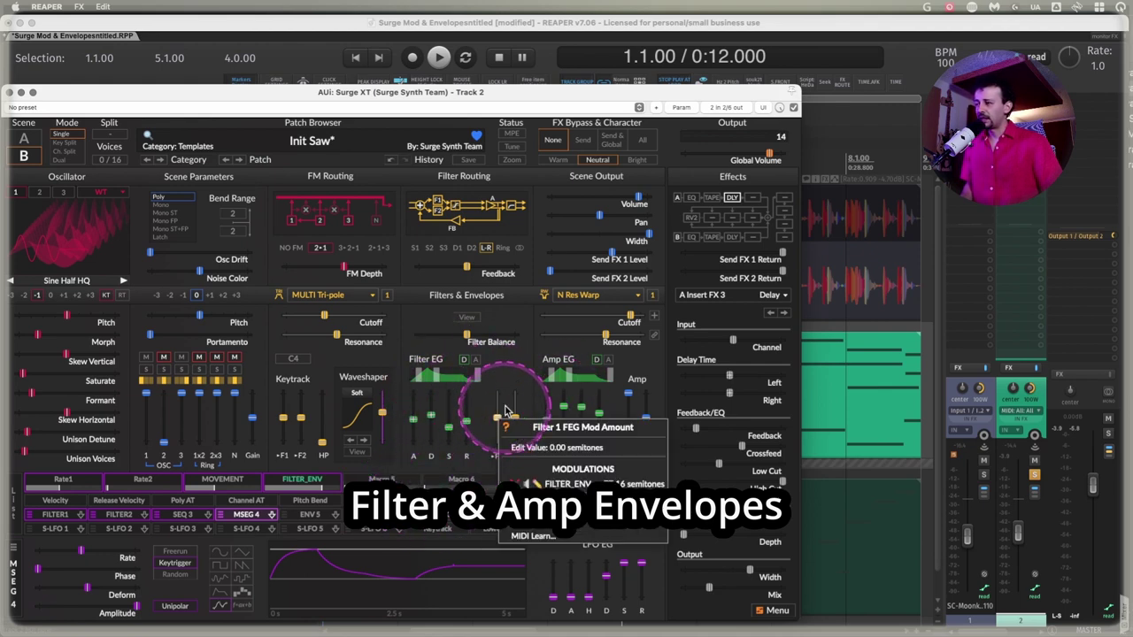
{"action": "left_click", "coordinate": [487, 390]}
{"action": "right_click", "coordinate": [469, 269]}
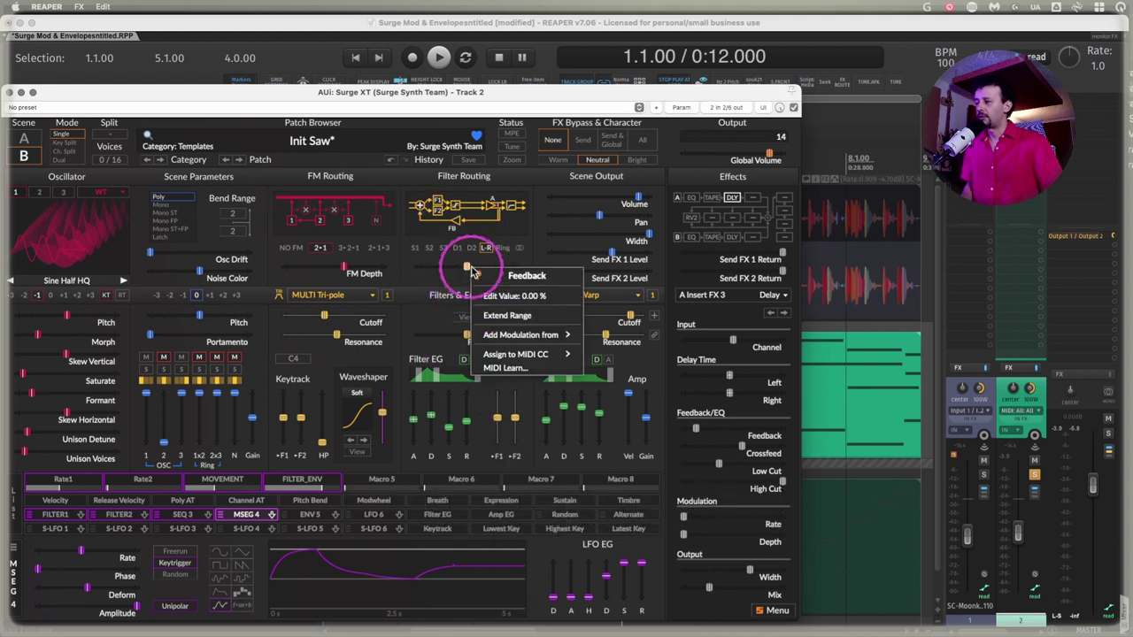
{"action": "mouse_move", "coordinate": [535, 336]}
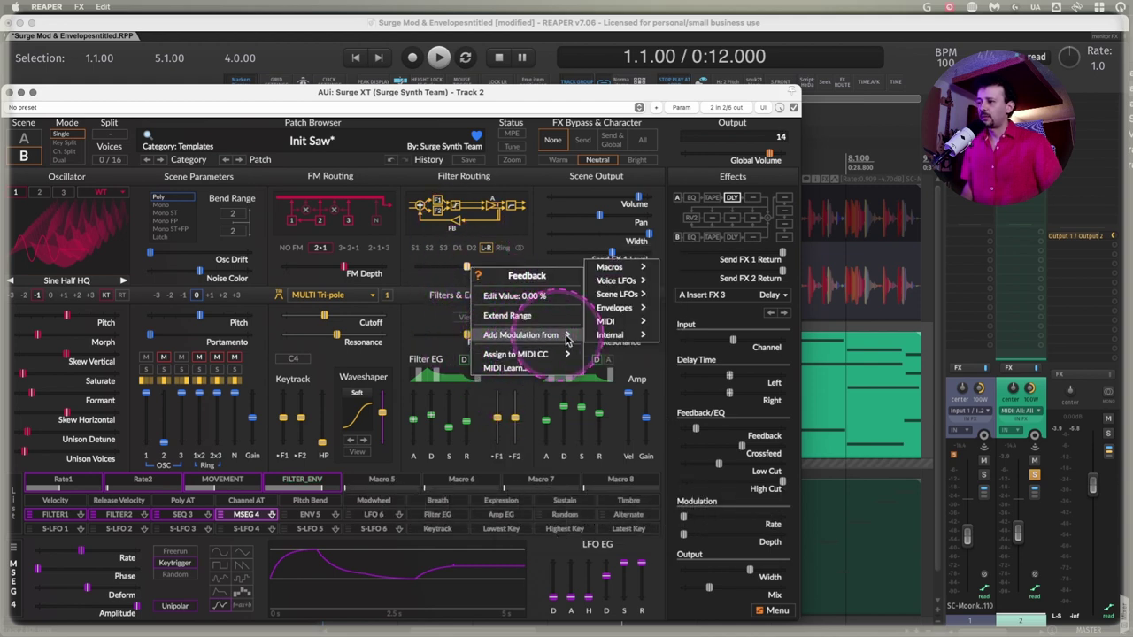
{"action": "mouse_move", "coordinate": [614, 307]}
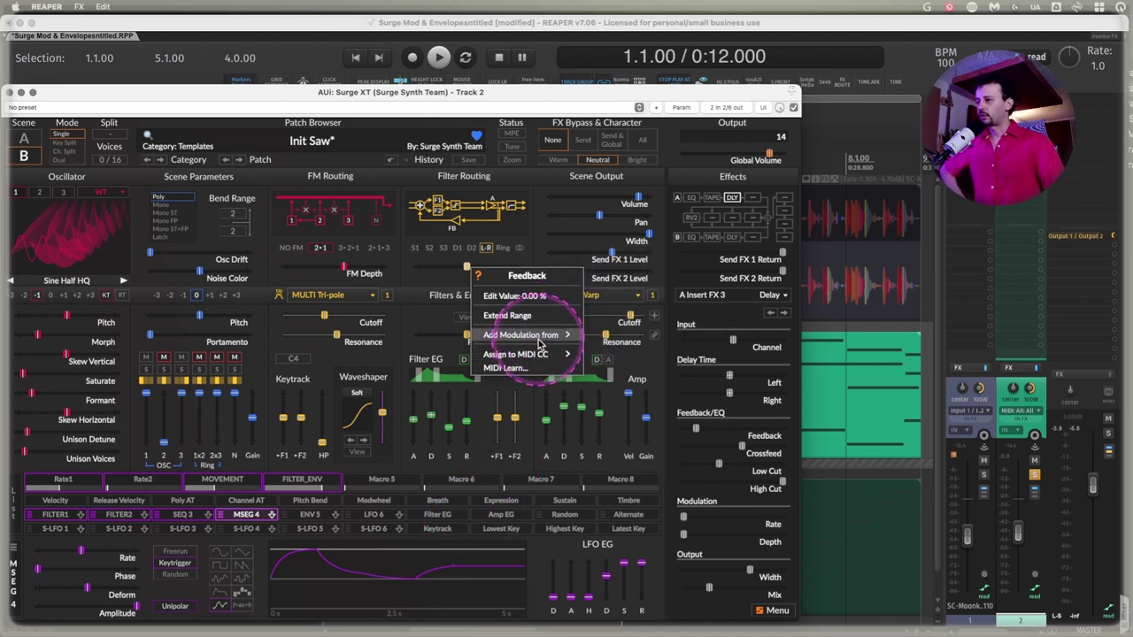
{"action": "mouse_move", "coordinate": [631, 272]}
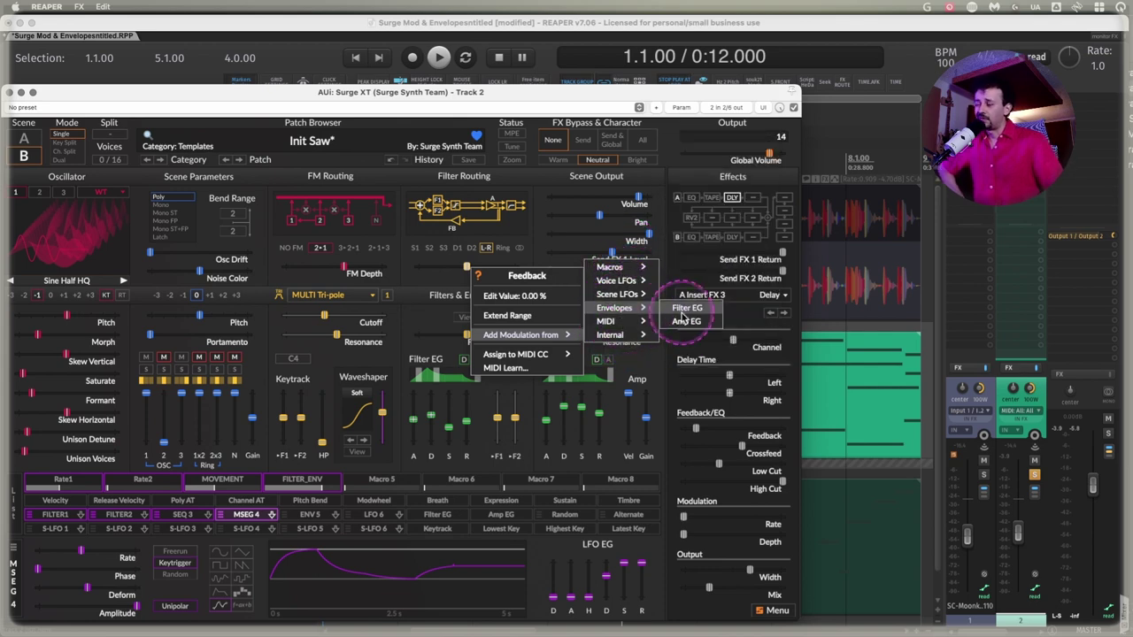
{"action": "left_click", "coordinate": [682, 316]}
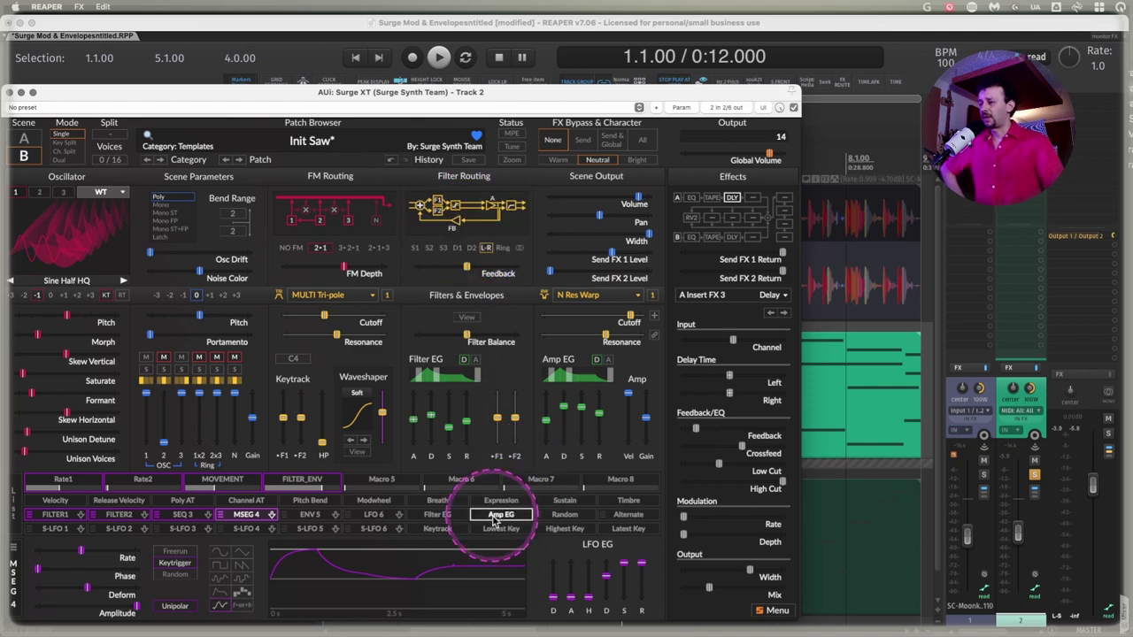
Modulate the filter Feedback from the Filter EG by about 49.55 %, and reposition the synth window
{"action": "left_click", "coordinate": [436, 515]}
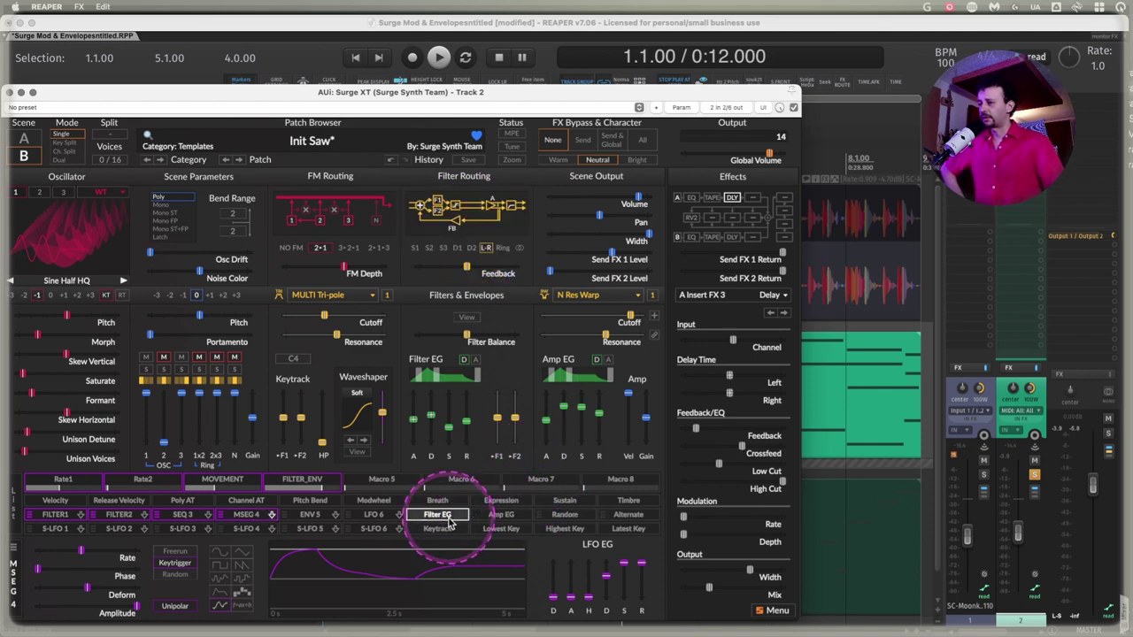
{"action": "left_click_drag", "start_coordinate": [468, 266], "coordinate": [477, 267]}
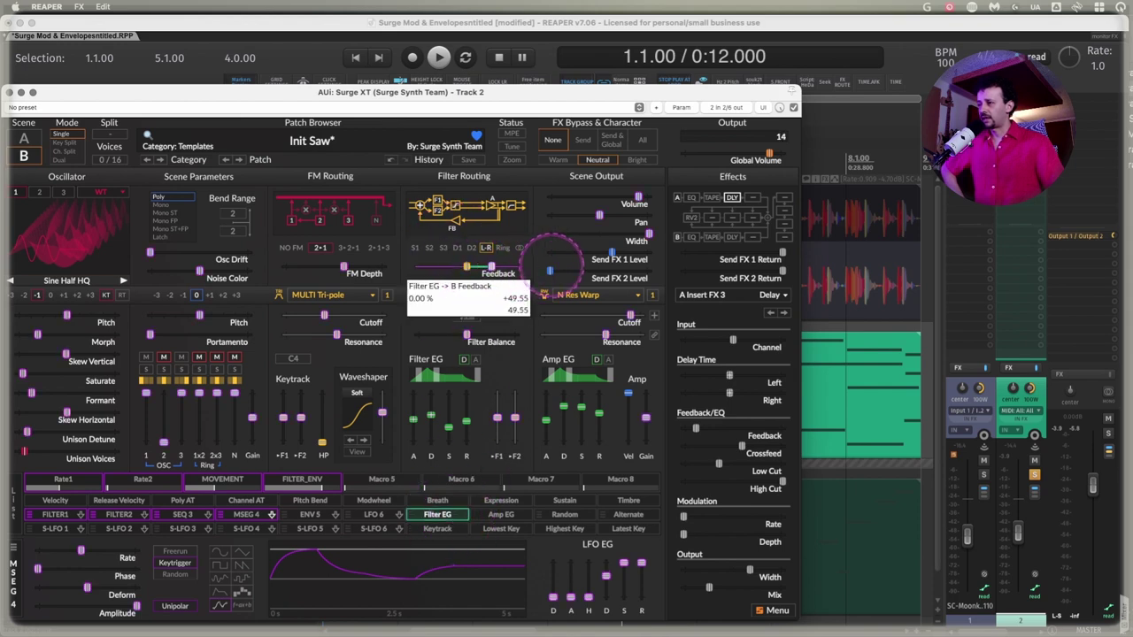
{"action": "left_click_drag", "start_coordinate": [550, 261], "coordinate": [551, 261]}
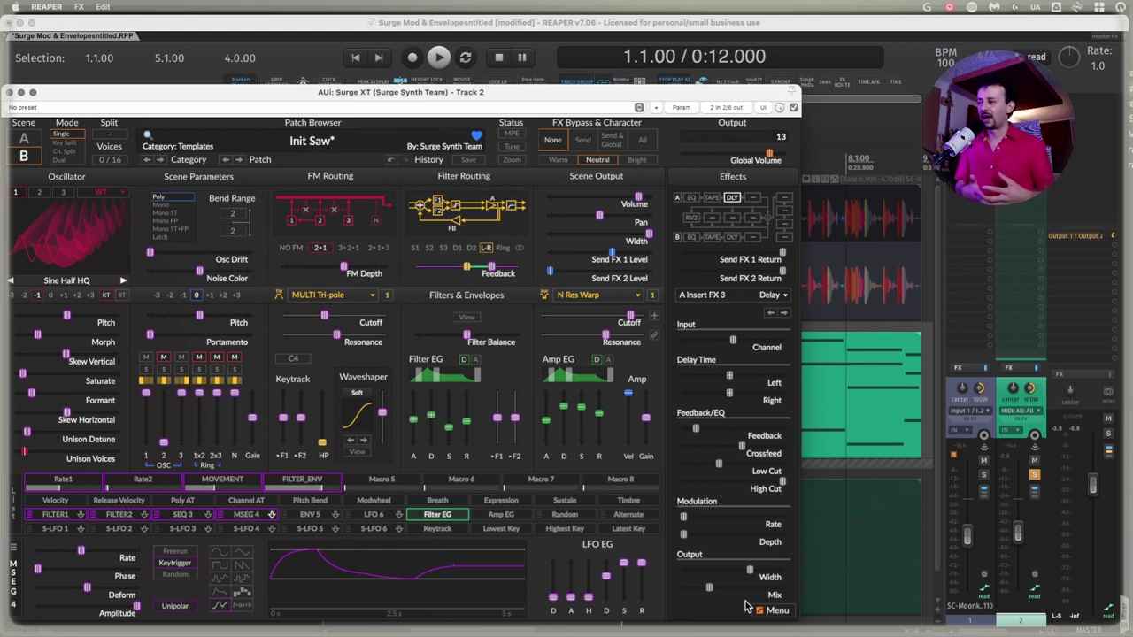
{"action": "left_click_drag", "start_coordinate": [598, 98], "coordinate": [708, 77]}
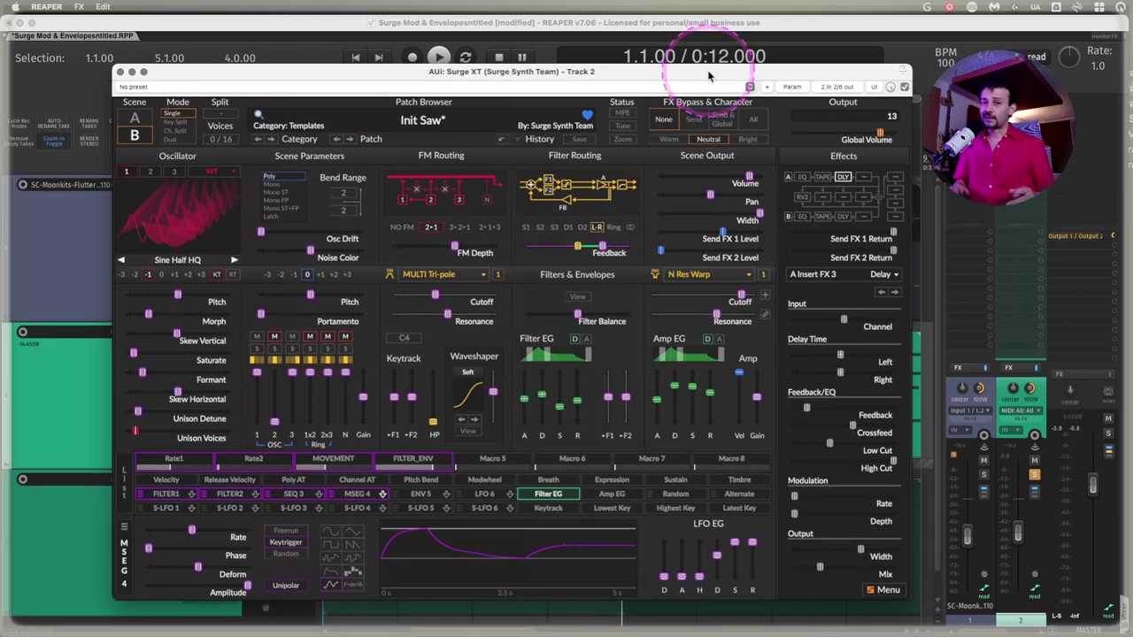